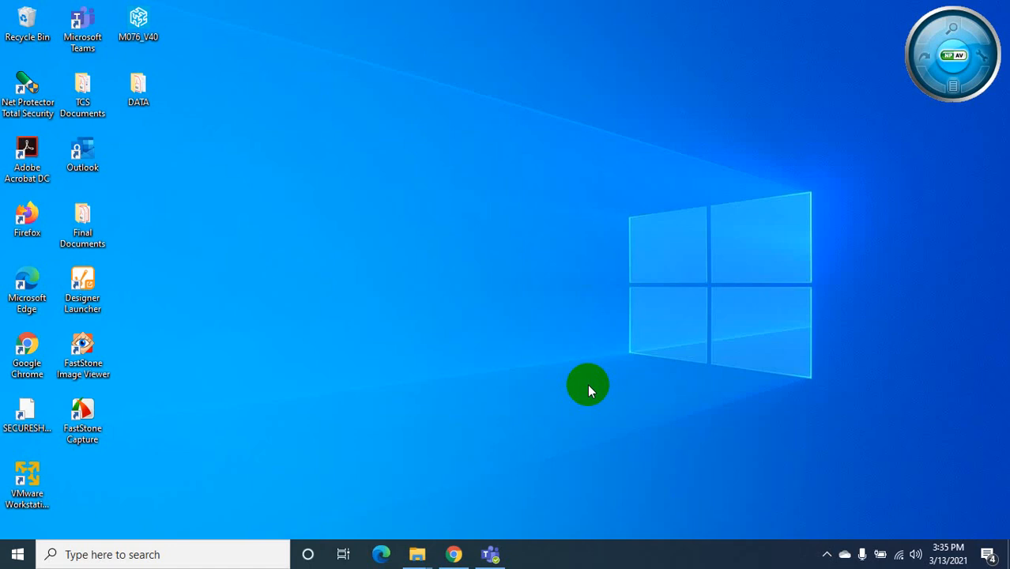
Check the TwinCAT version and licence information from the tray TwinCAT menu
click(827, 554)
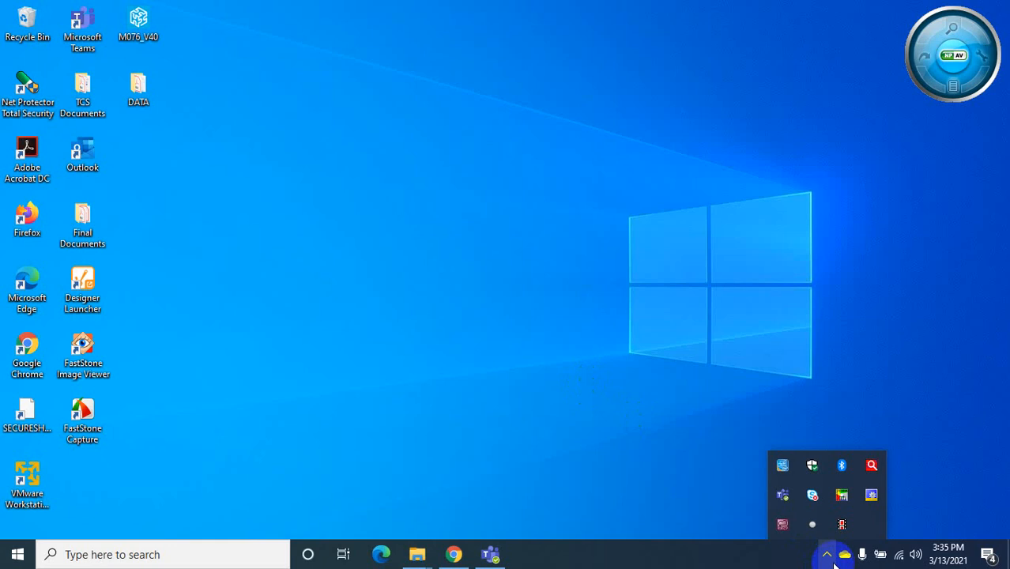
right_click(874, 500)
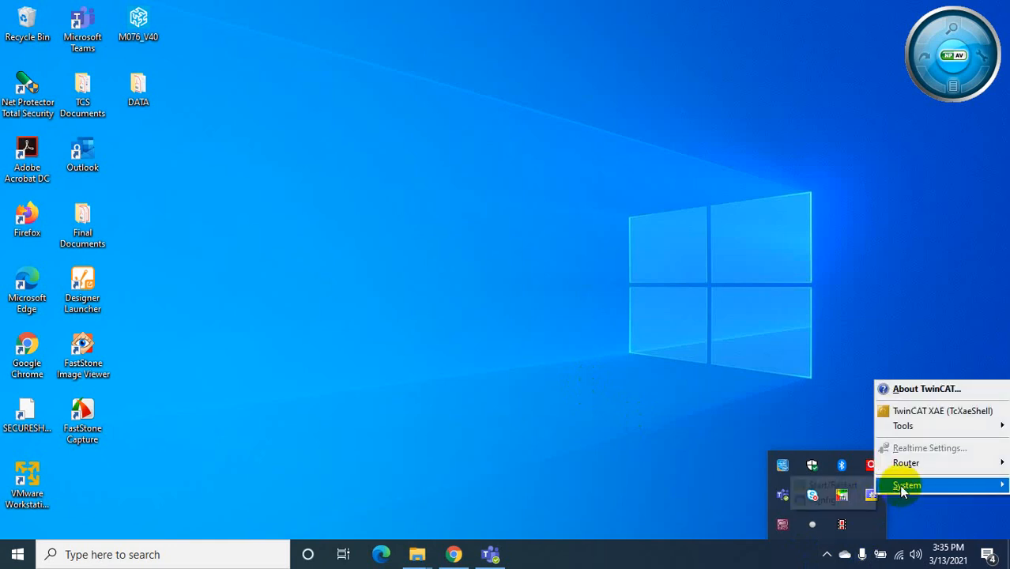
click(909, 389)
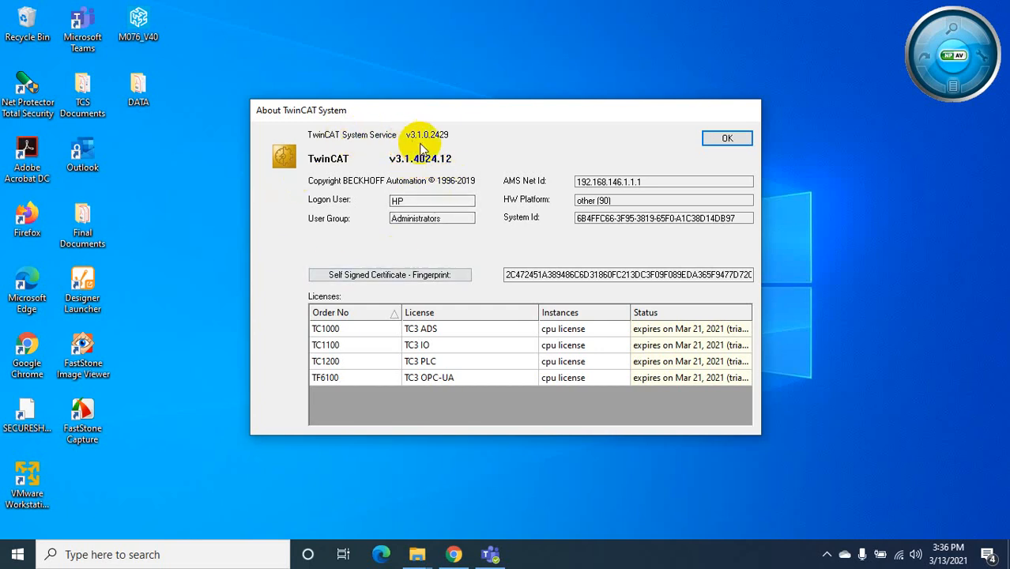
click(726, 140)
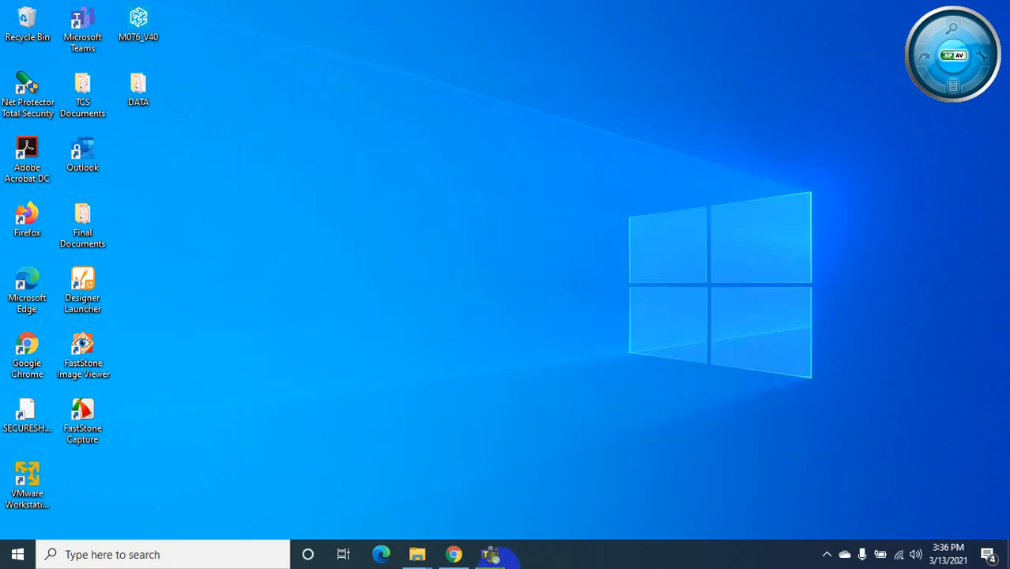
Load the Ignition Gateway at localhost:8088 in a new Chrome tab, then minimize Chrome
click(453, 554)
click(201, 13)
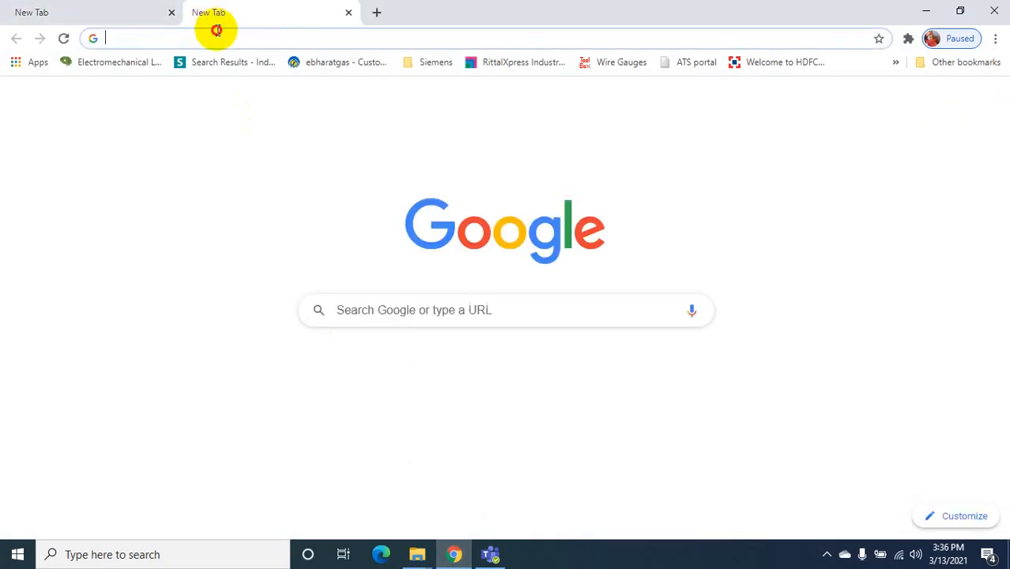
text(loca)
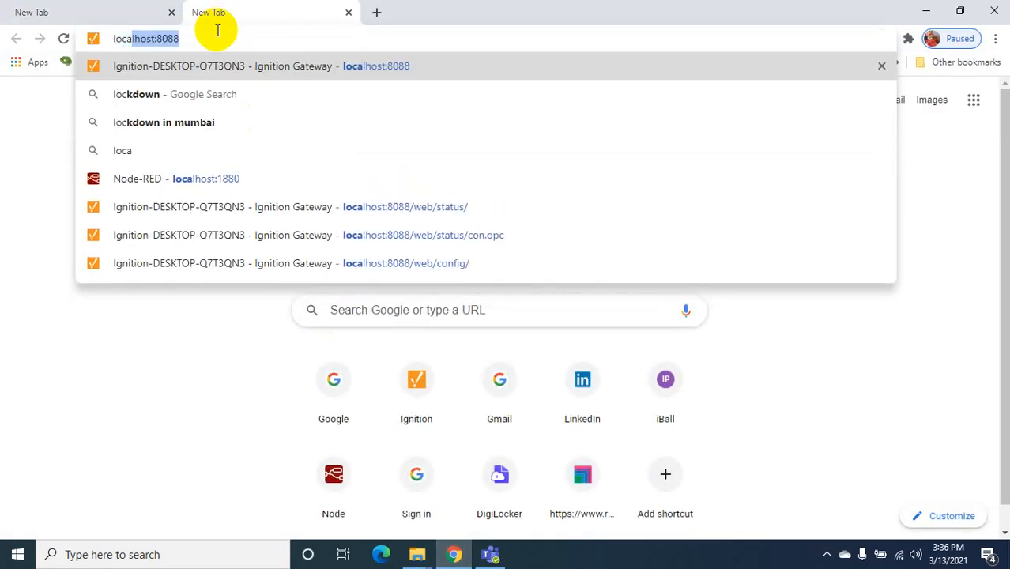
key(Return)
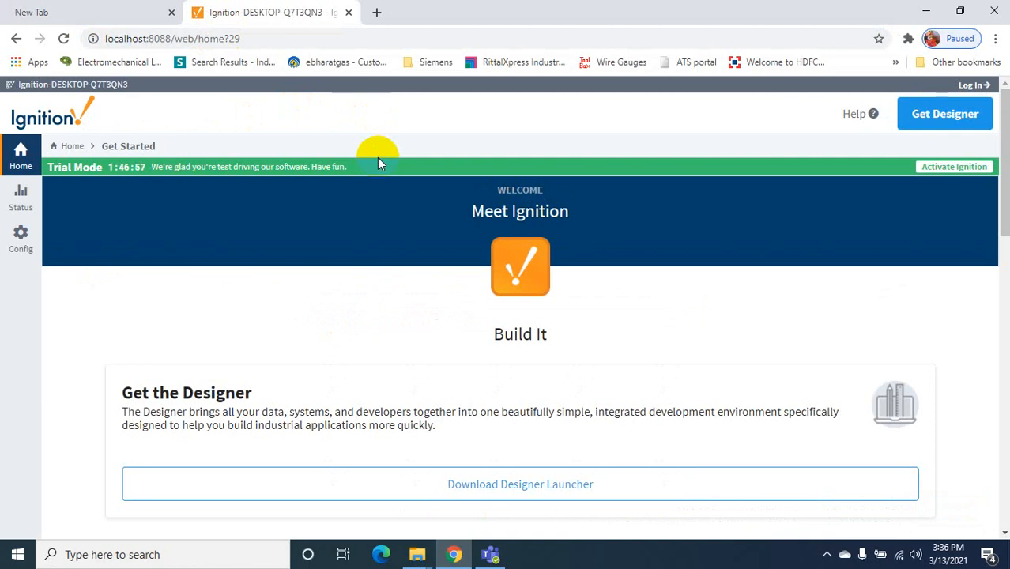
click(924, 11)
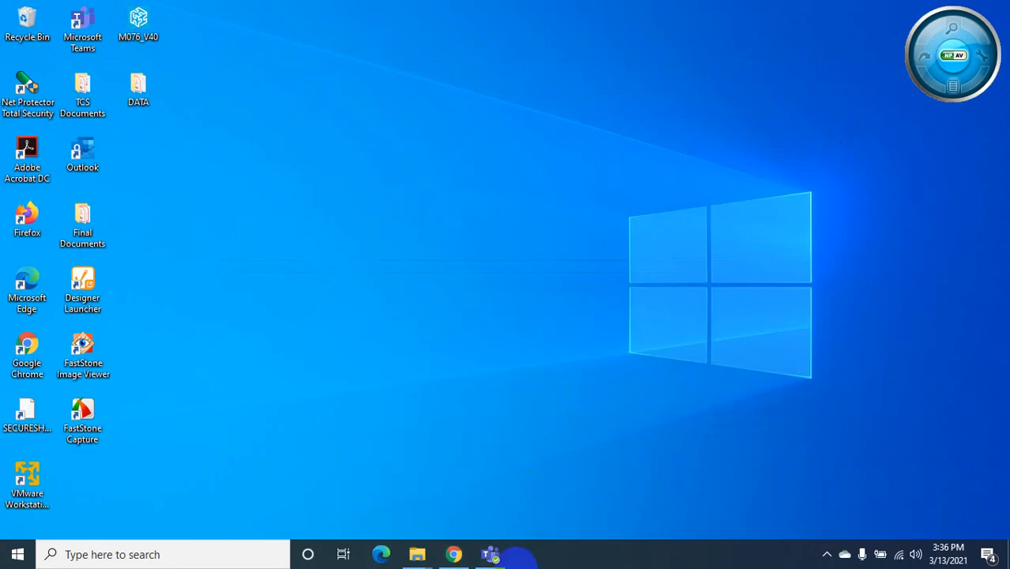
Launch TwinCAT XAE (TcXaeShell) from the tray TwinCAT menu
click(827, 554)
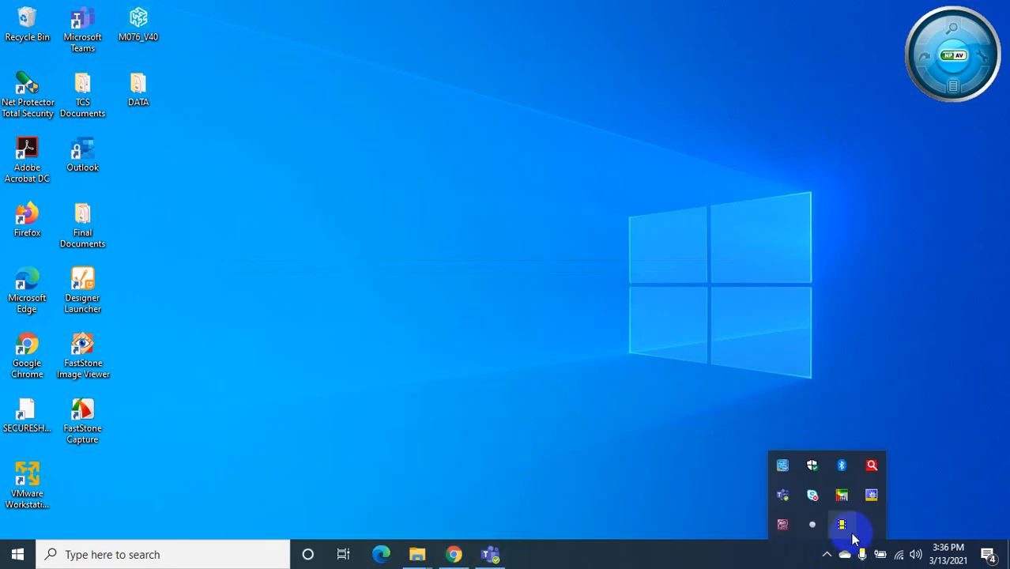
right_click(872, 494)
click(902, 408)
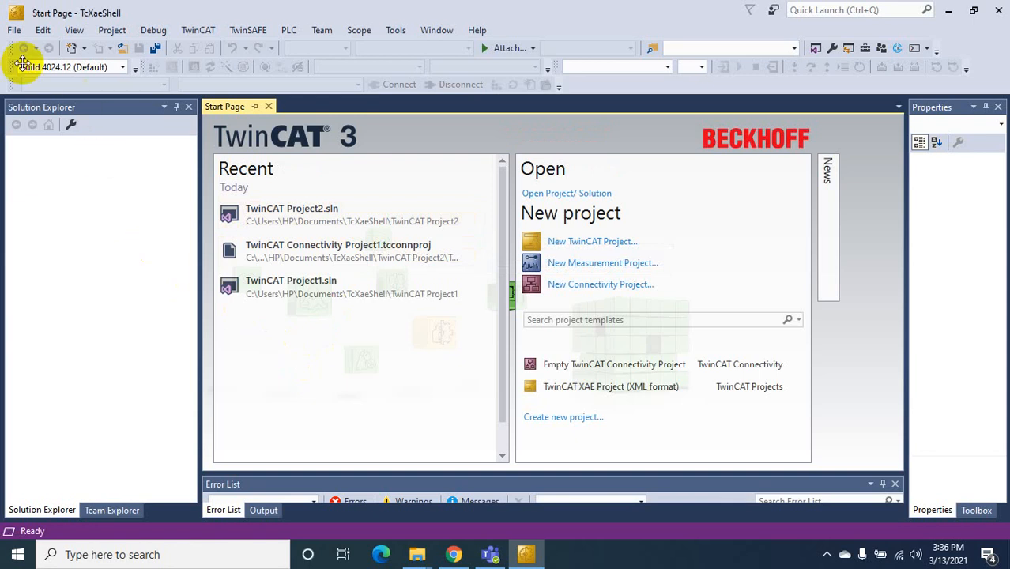
Create a new TwinCAT XAE project with the default name TwinCAT Project2
click(14, 30)
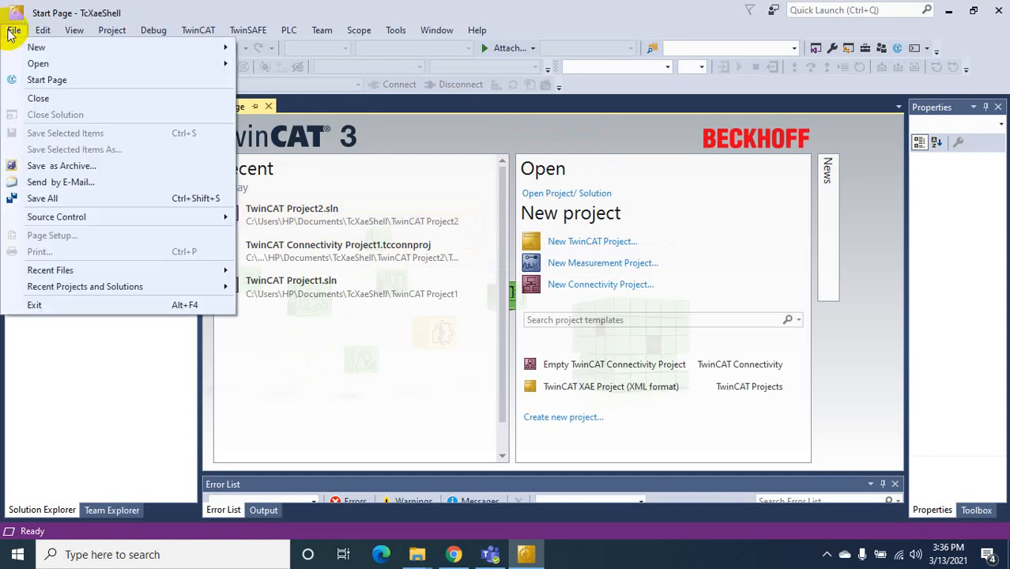
click(726, 231)
click(608, 241)
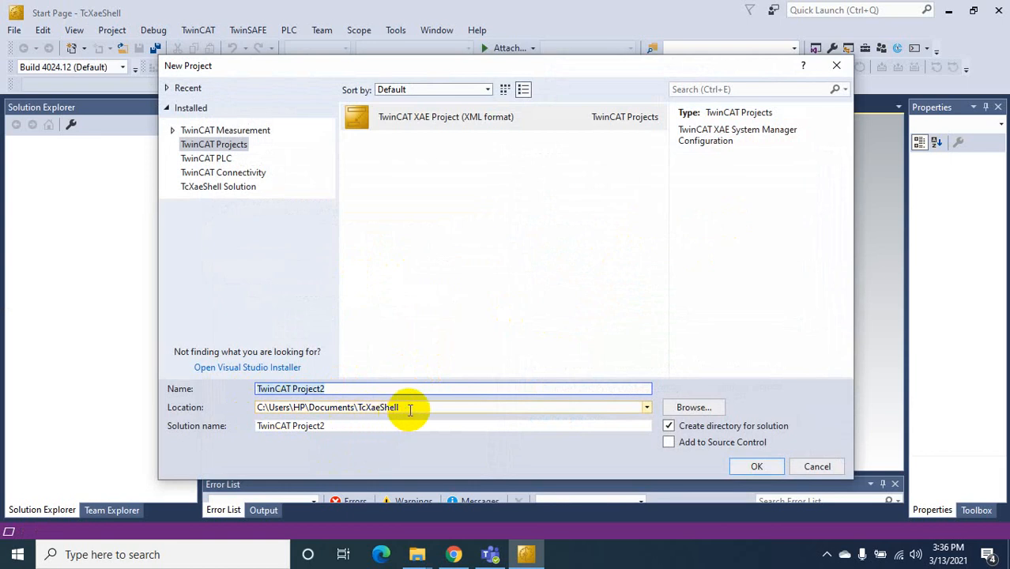
click(756, 467)
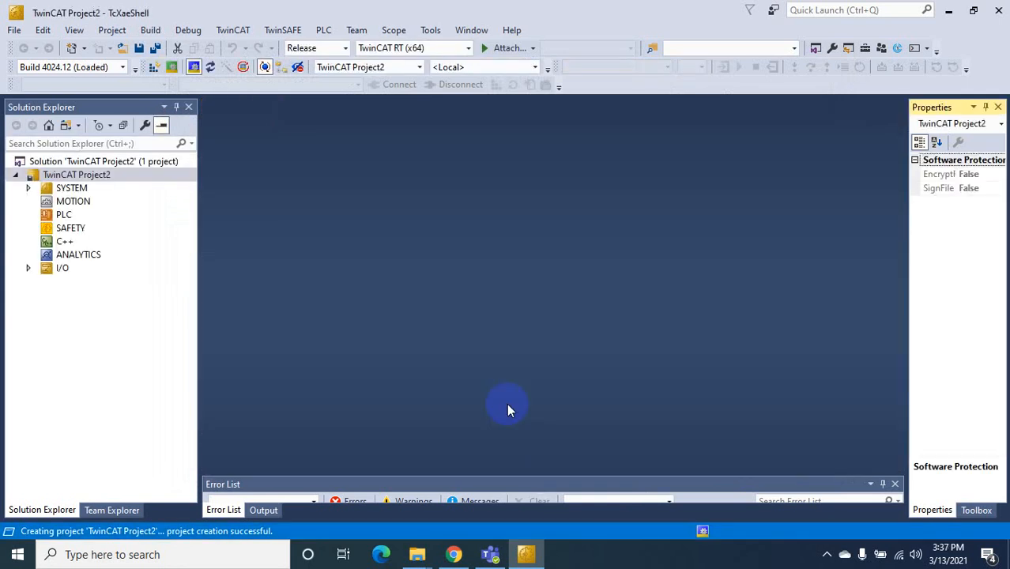
Add a Standard PLC Project named TwinCAT_OPCUA_PLC under the PLC node
right_click(62, 213)
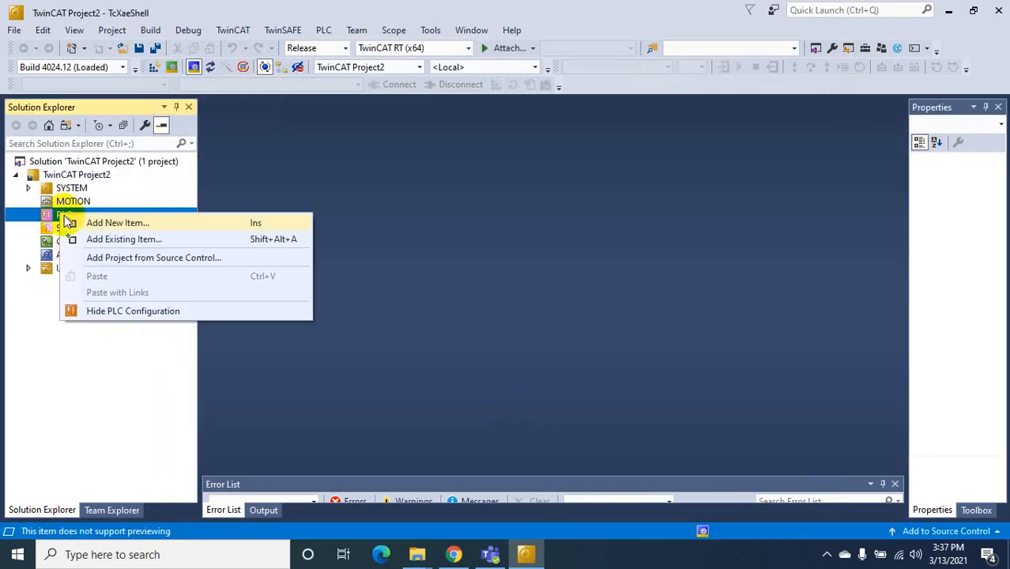
click(87, 221)
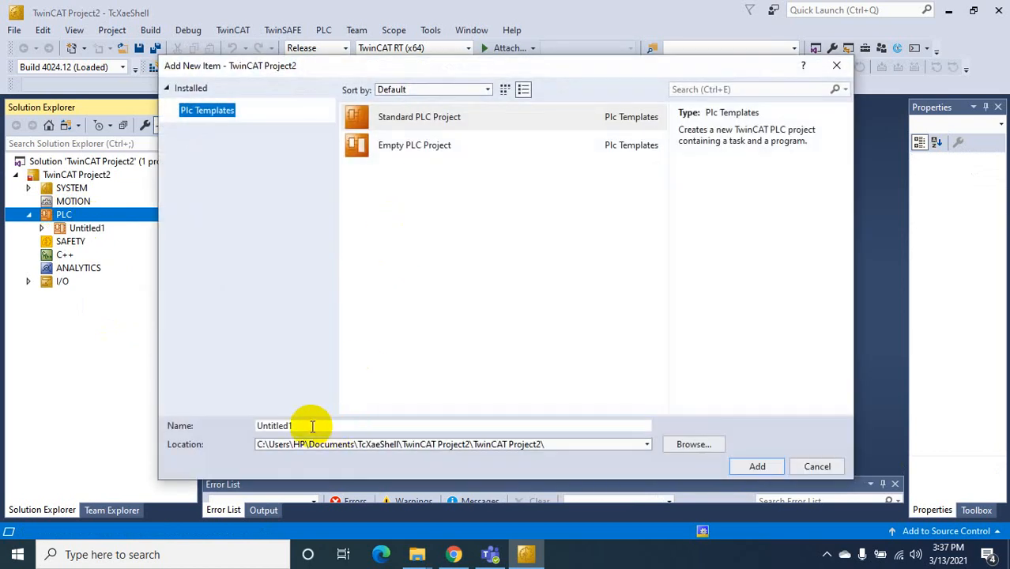
text(Tw)
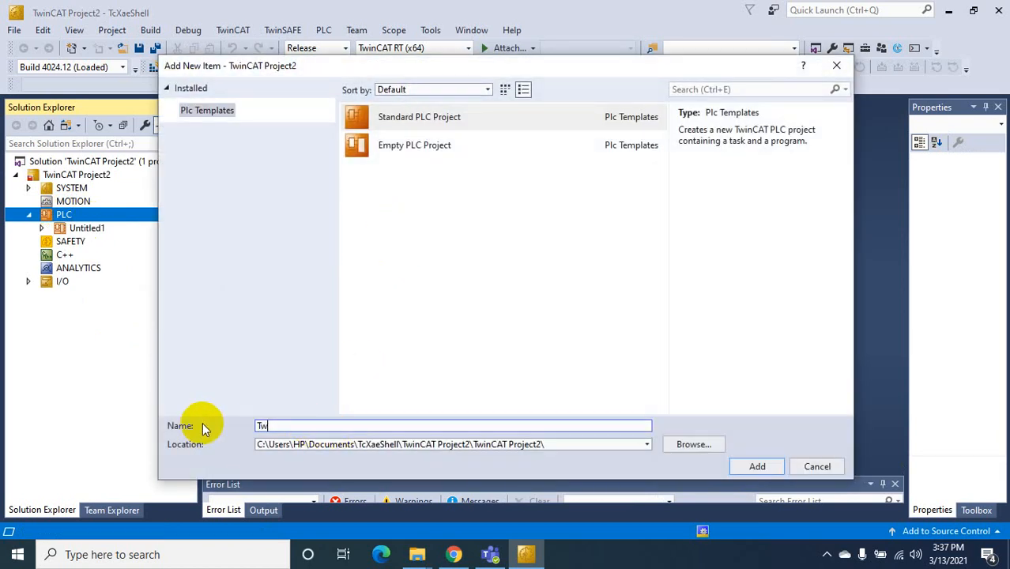
text(inCAT_OPCUA_PLC)
click(768, 467)
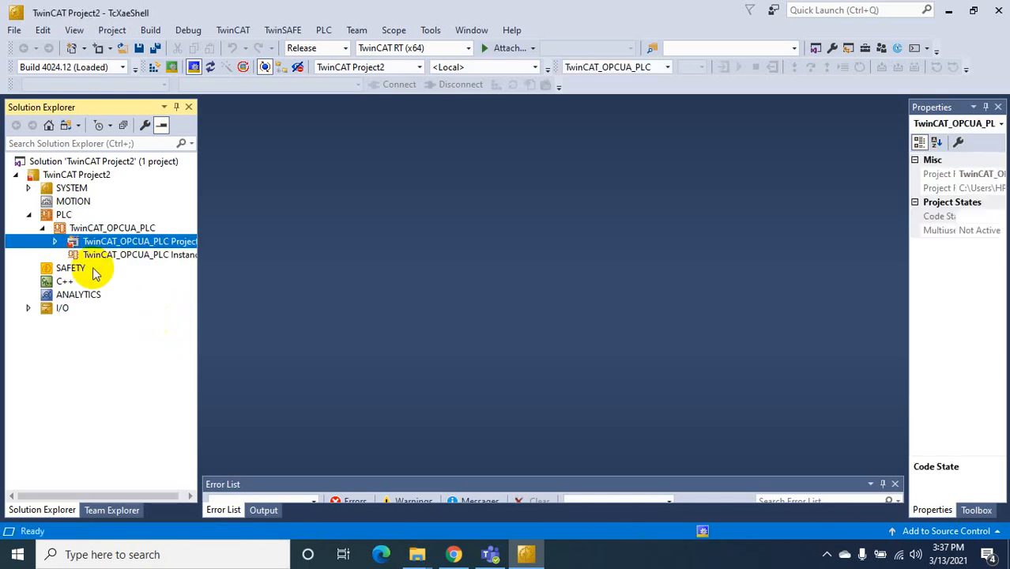
Add a global variable list named OPC_UA under GVLs and open it
click(55, 239)
right_click(102, 294)
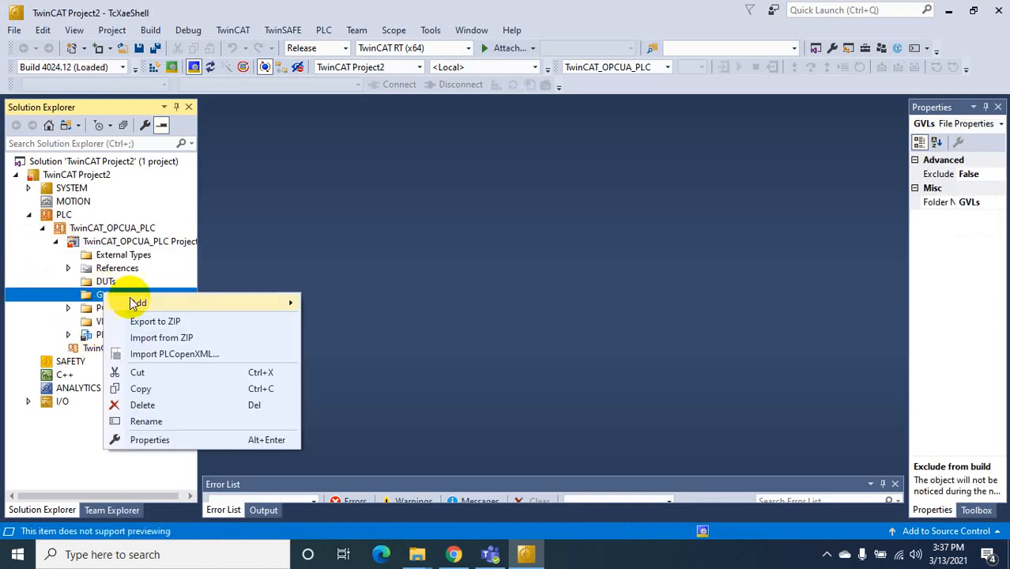
mouse_move(144, 305)
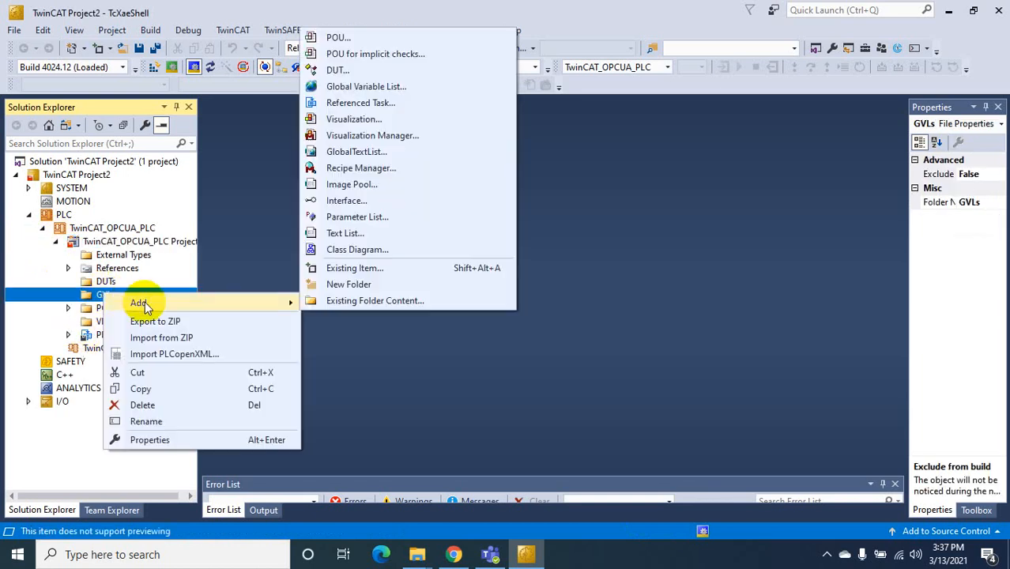
click(362, 85)
text(OPC)
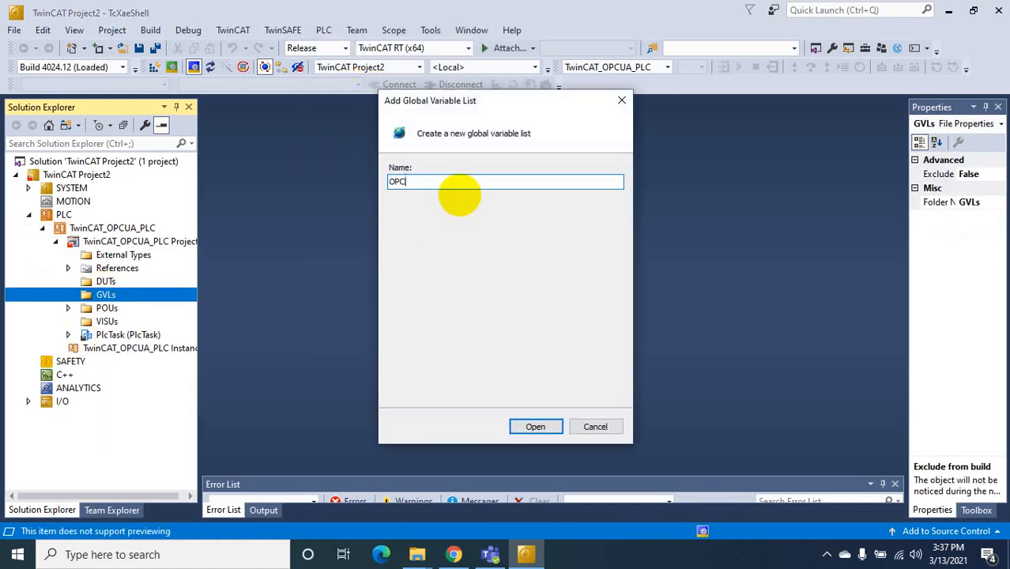
text(_UA)
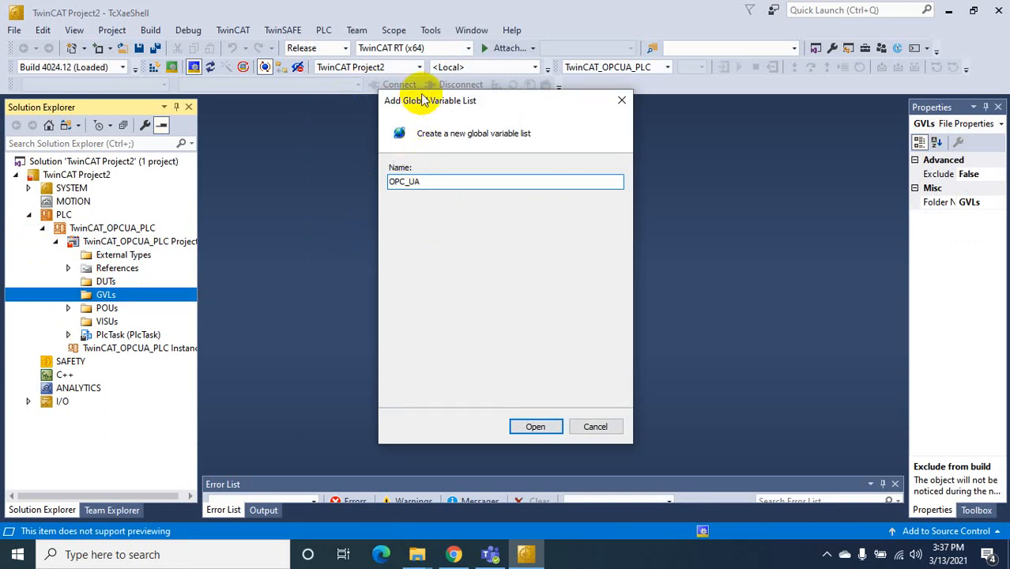
click(536, 427)
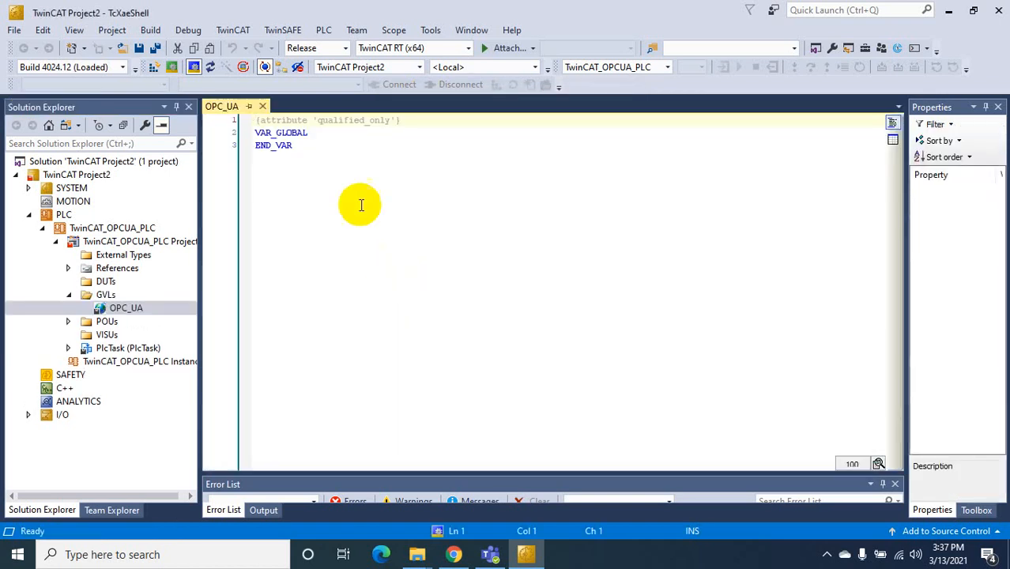
Declare bStart : BOOL := FALSE; after VAR_GLOBAL
click(338, 135)
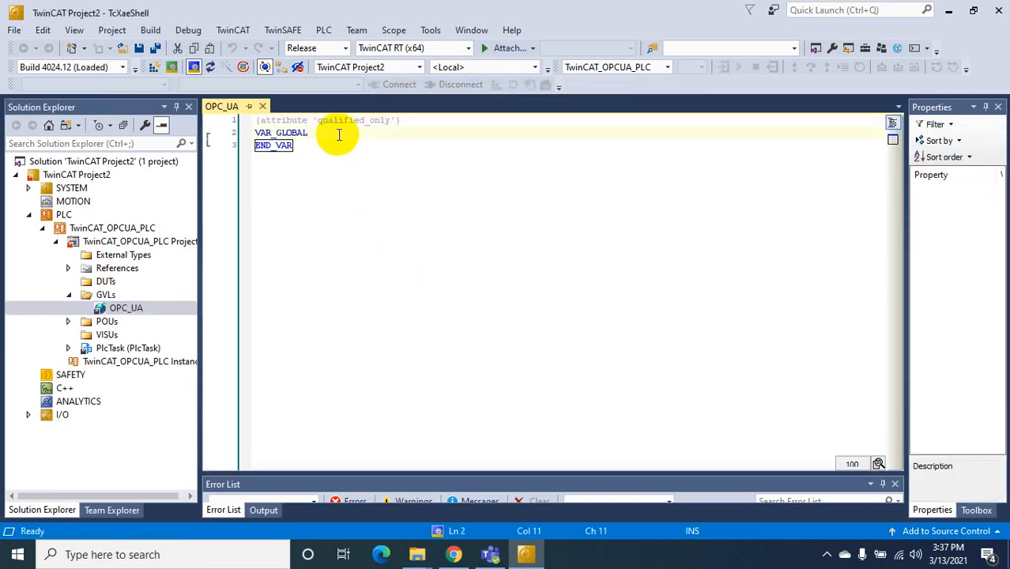
key(Return)
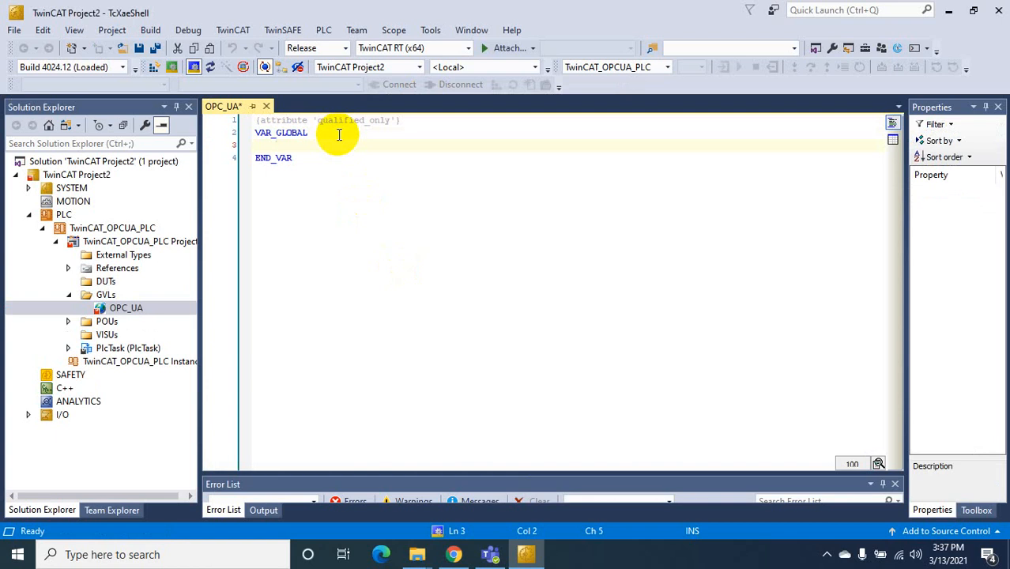
text(bStart )
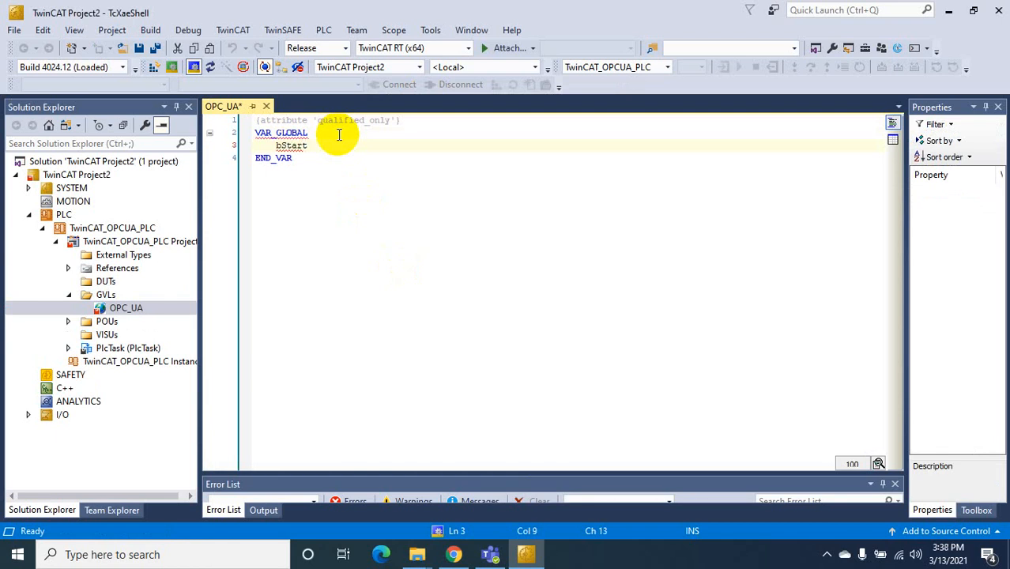
text(:)
key(Tab)
text(BOOL)
key(Tab)
text(:= FALSE;)
key(Return)
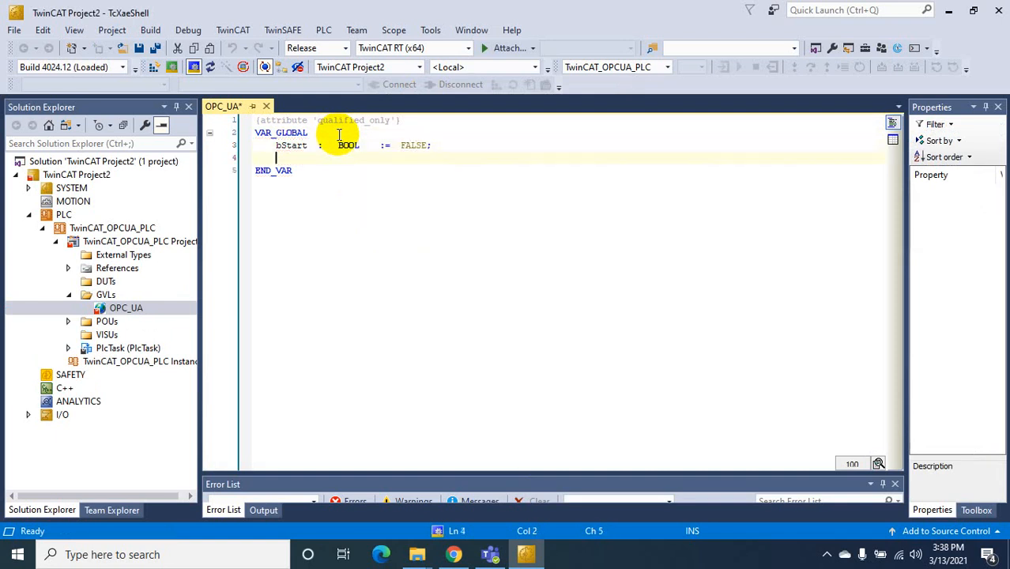
Declare nCounter1 : INT := 0; on the next line
text(nCounter1)
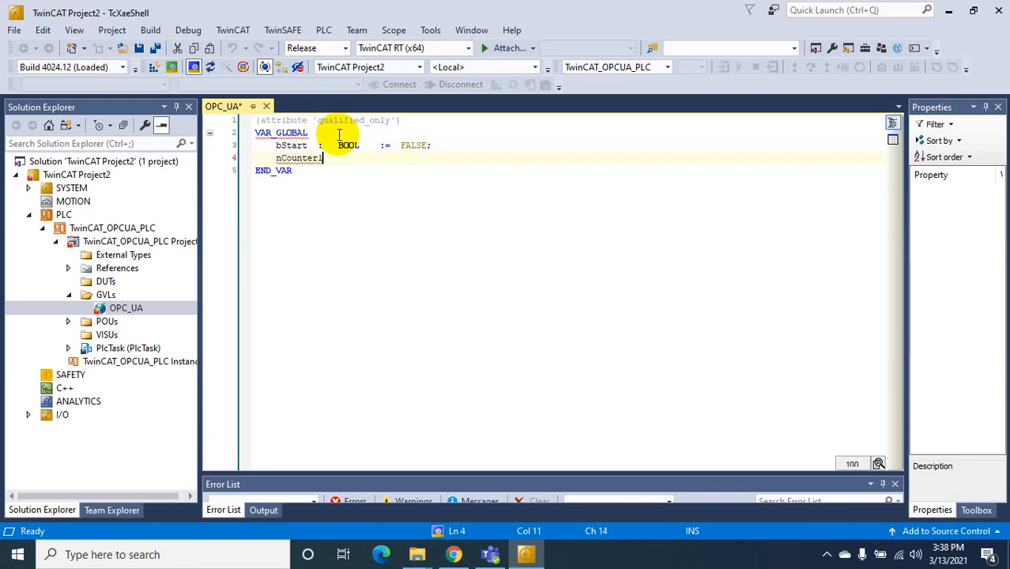
key(Tab)
text(:)
key(Tab)
text(INT ;)
text(=)
key(Tab)
key(Insert)
key(BackSpace)
text(0)
key(BackSpace)
key(Insert)
text(0;)
Align the colons and initial values of the bStart and nCounter1 declarations
click(319, 147)
key(Tab)
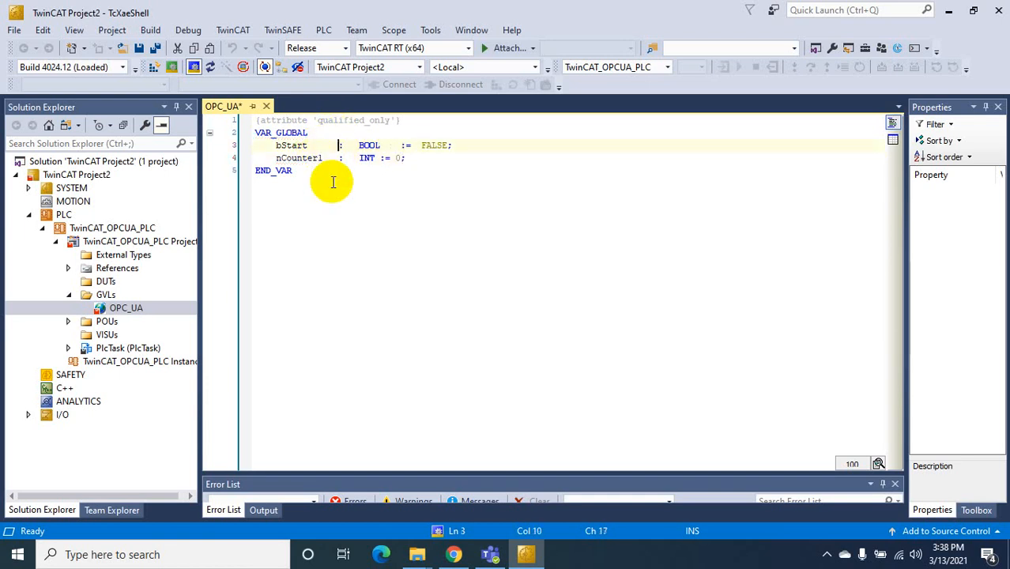
click(380, 160)
key(Tab)
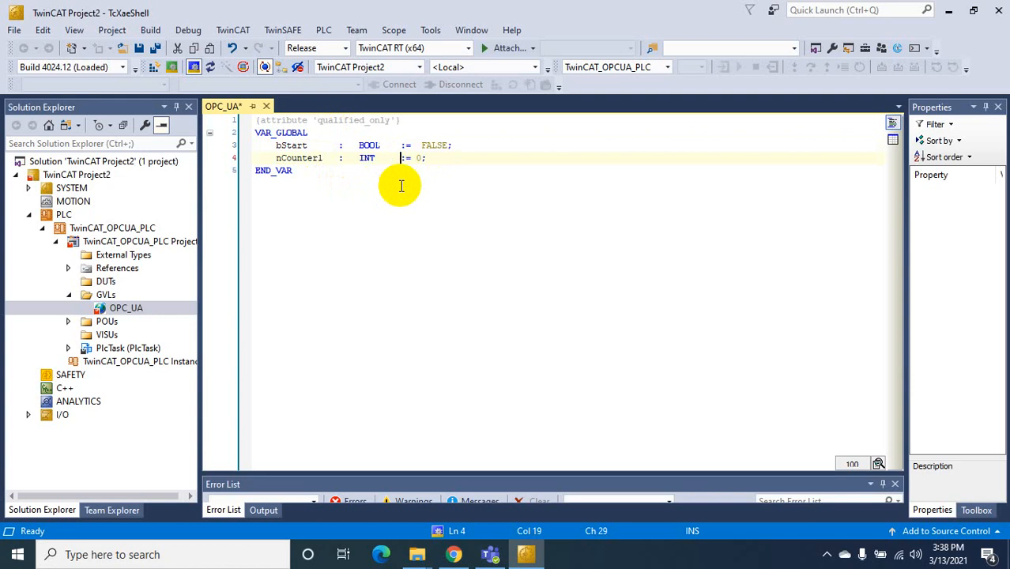
click(418, 161)
key(Tab)
Duplicate the nCounter1 declaration and rename the copy nCounter2
drag(431, 159, 278, 160)
key(ctrl+c)
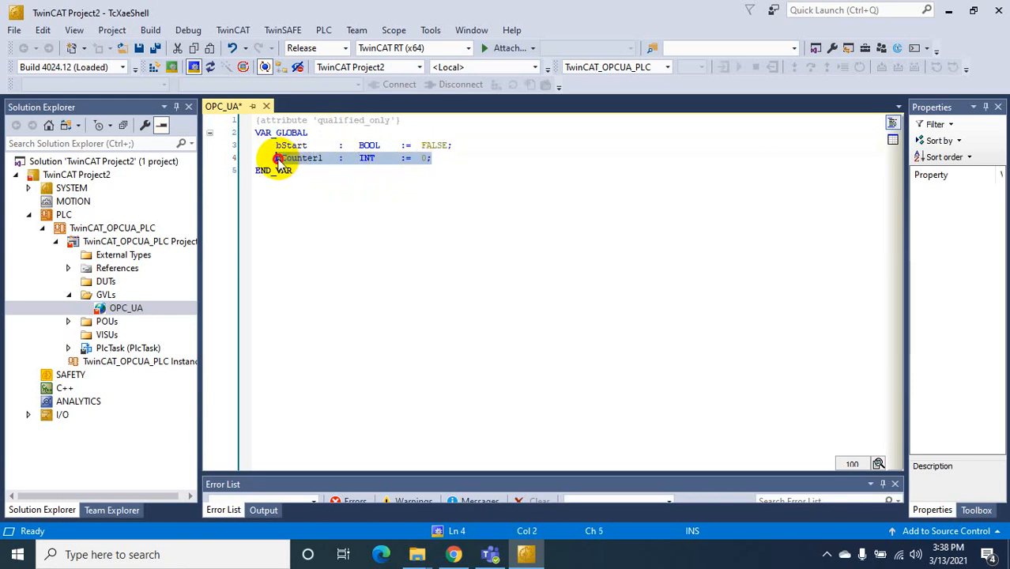
click(432, 158)
key(Return)
key(ctrl+v)
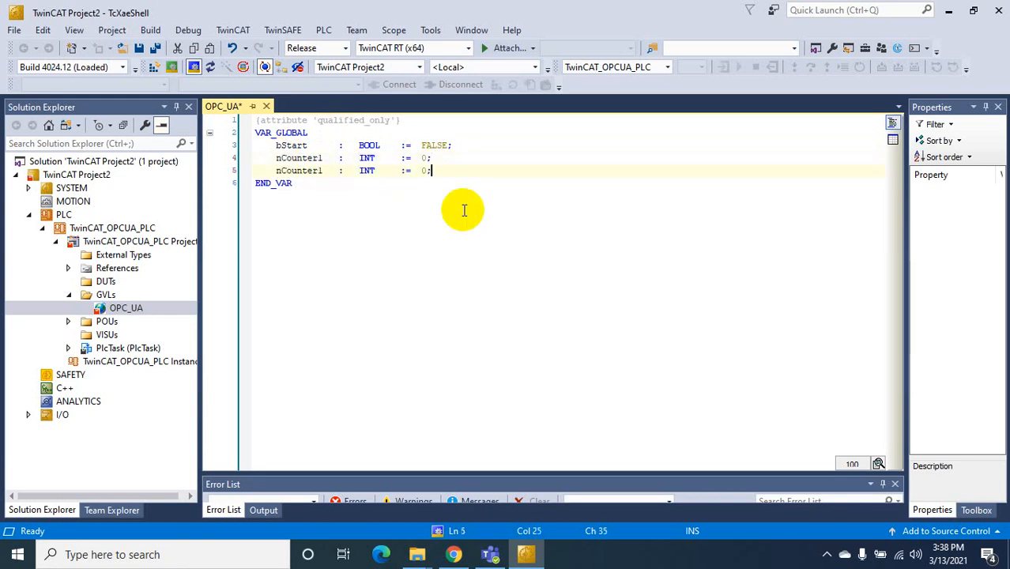
click(325, 171)
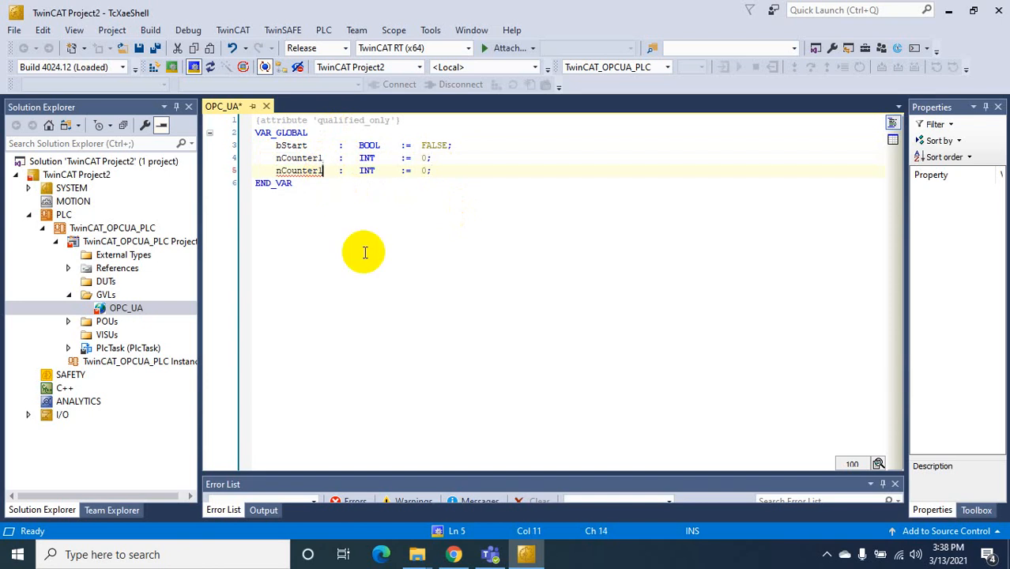
key(BackSpace)
text(2)
click(440, 169)
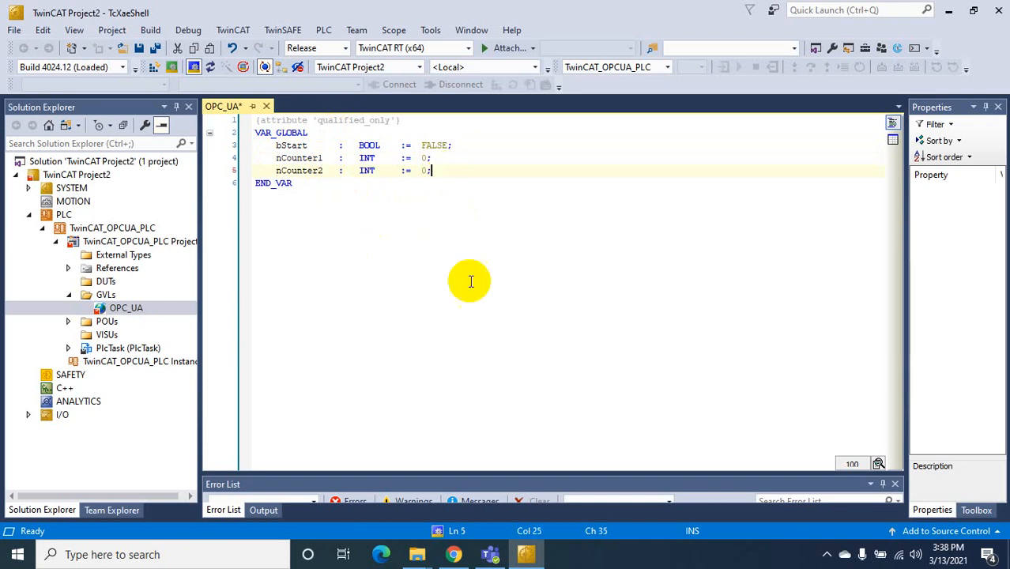
Declare strDisplay : STRING := '' below nCounter2
key(Return)
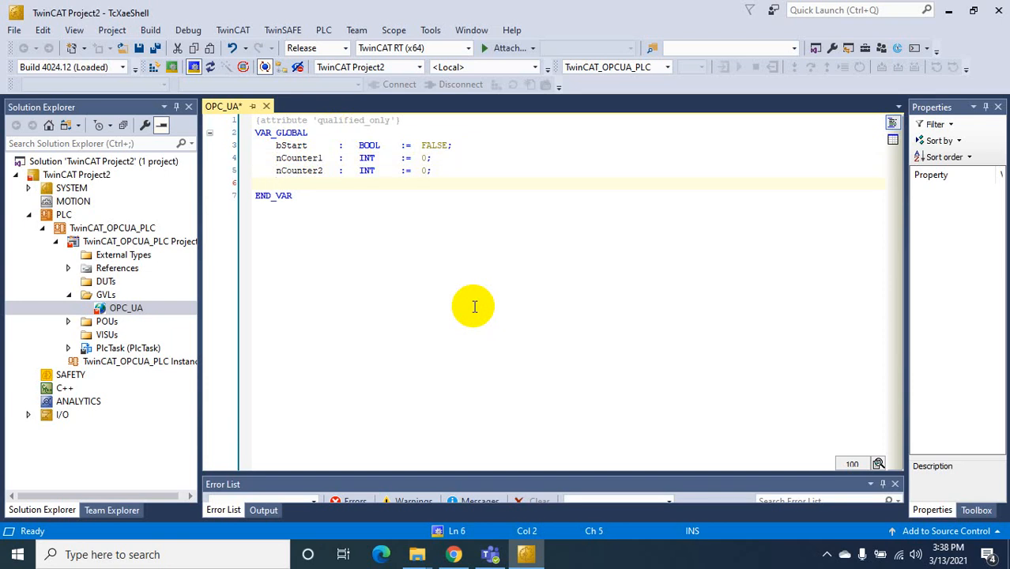
text(strDispla)
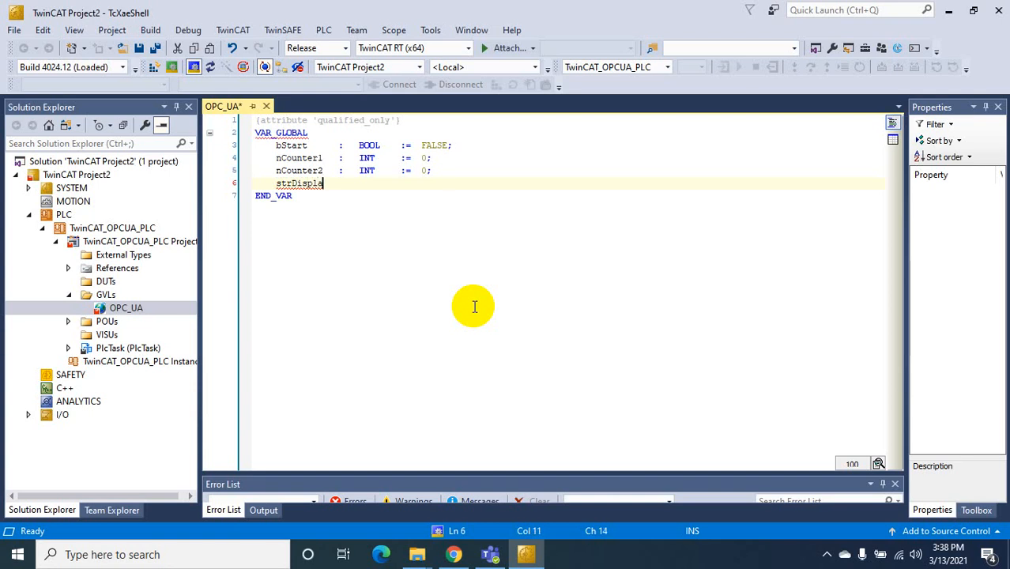
text(y)
key(Tab)
text(:)
key(Tab)
text(STRING)
key(Tab)
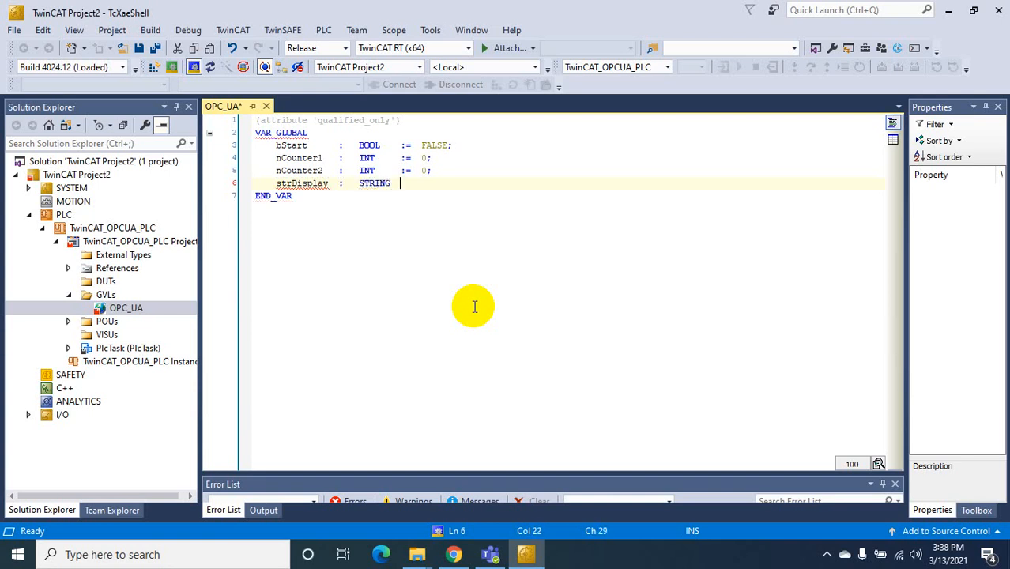
text(:=)
key(Tab)
text('')
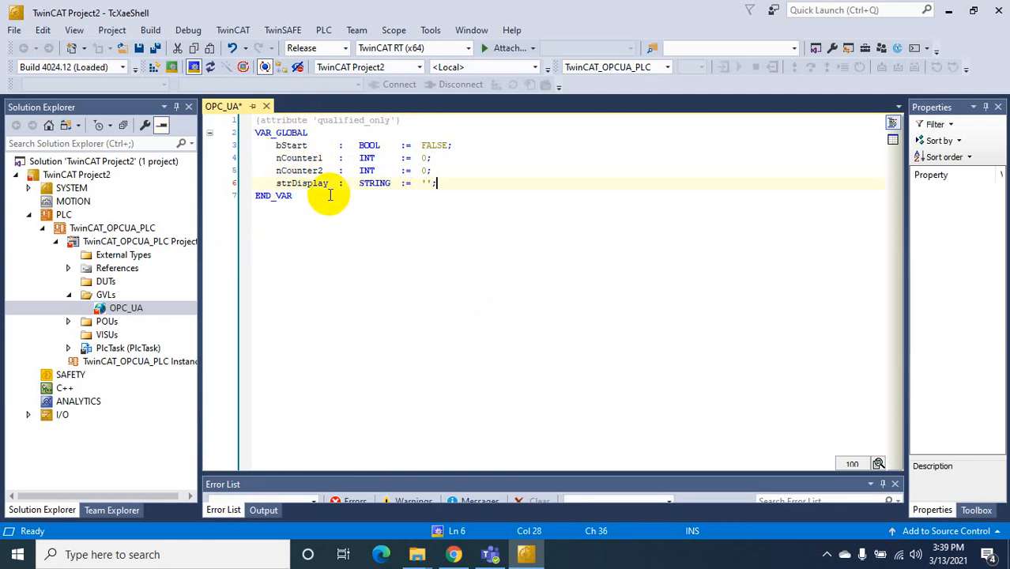
click(312, 133)
Add {attribute 'OPC.UA.DA' := '1'} above bStart by copying and editing the qualified_only attribute
key(Return)
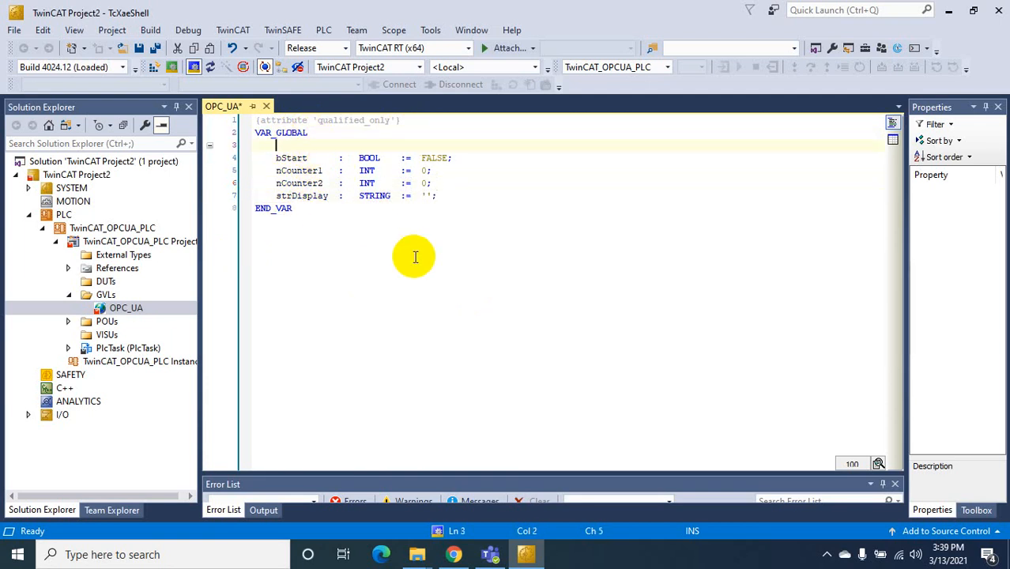
drag(403, 120, 254, 122)
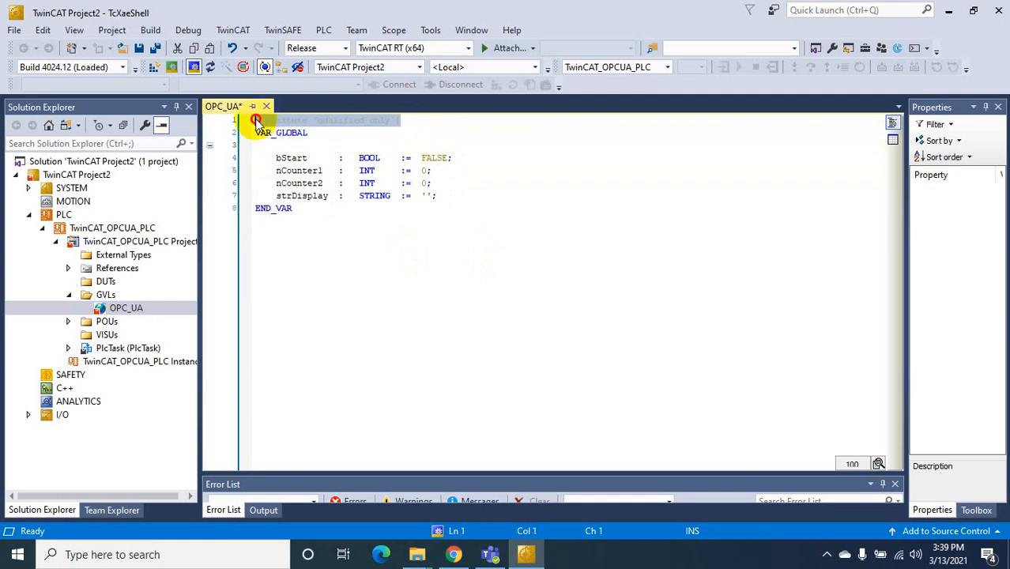
key(ctrl+c)
click(278, 147)
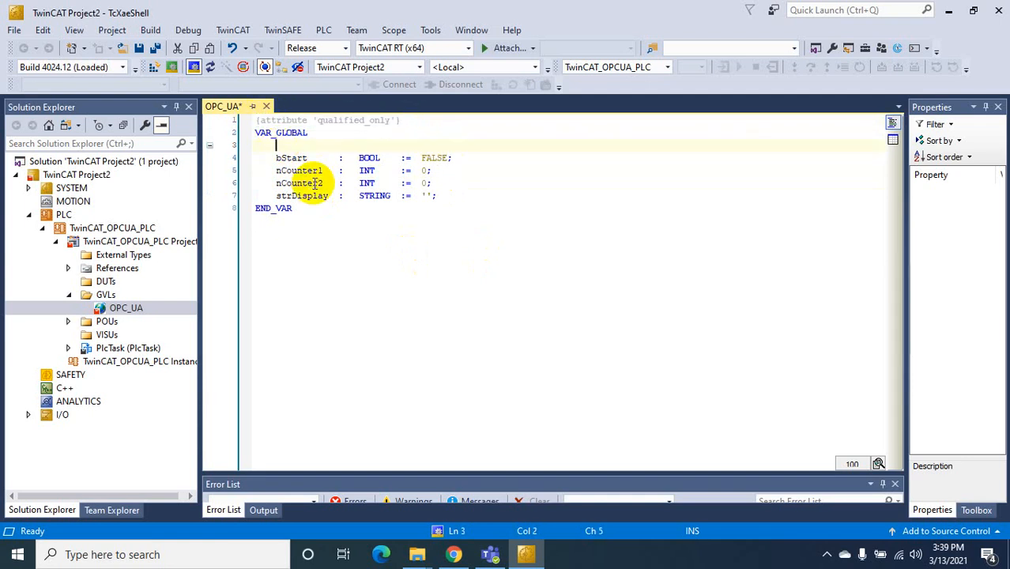
key(ctrl+v)
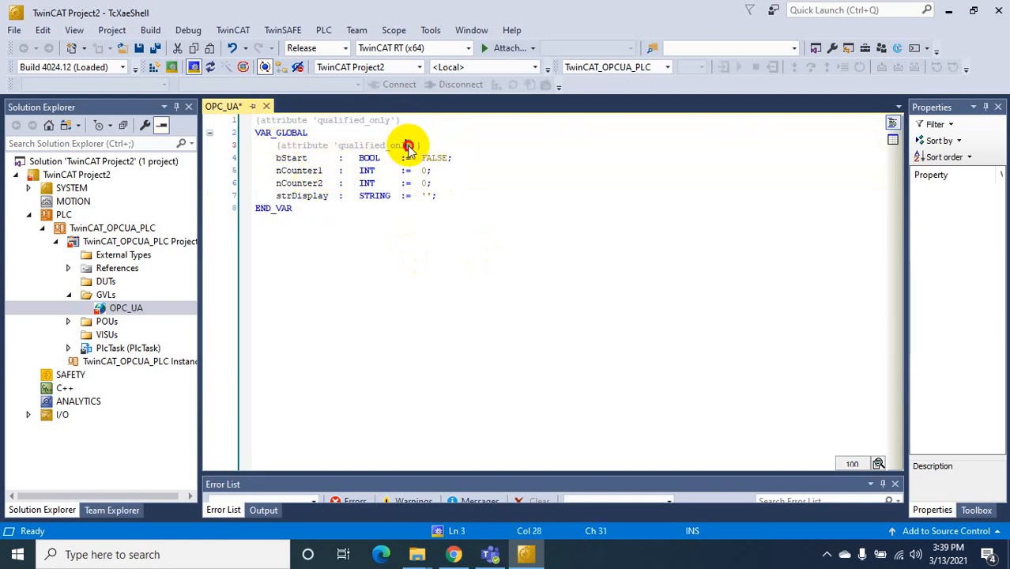
drag(409, 146, 340, 151)
text(OPC.UA.DA)
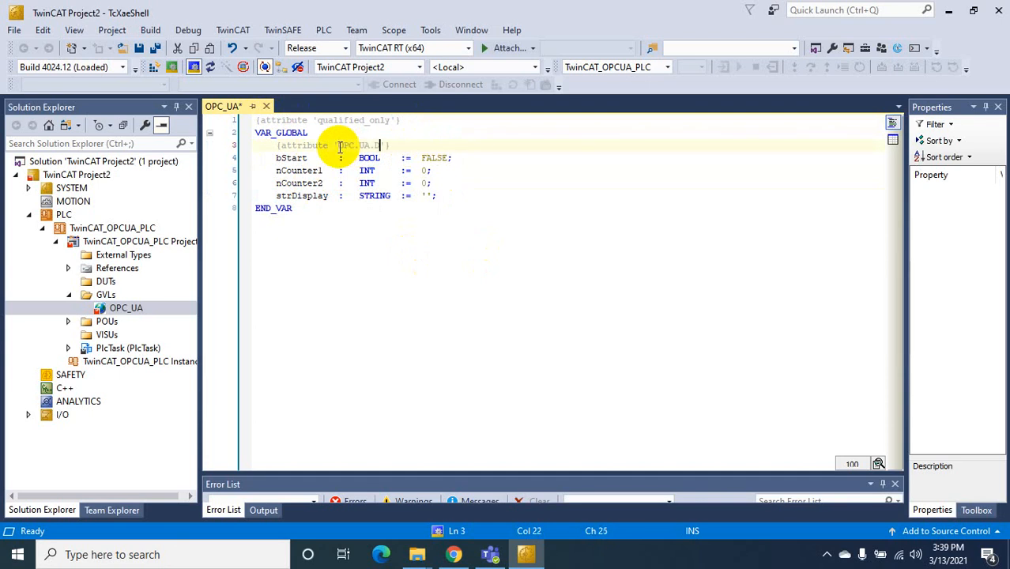
click(391, 146)
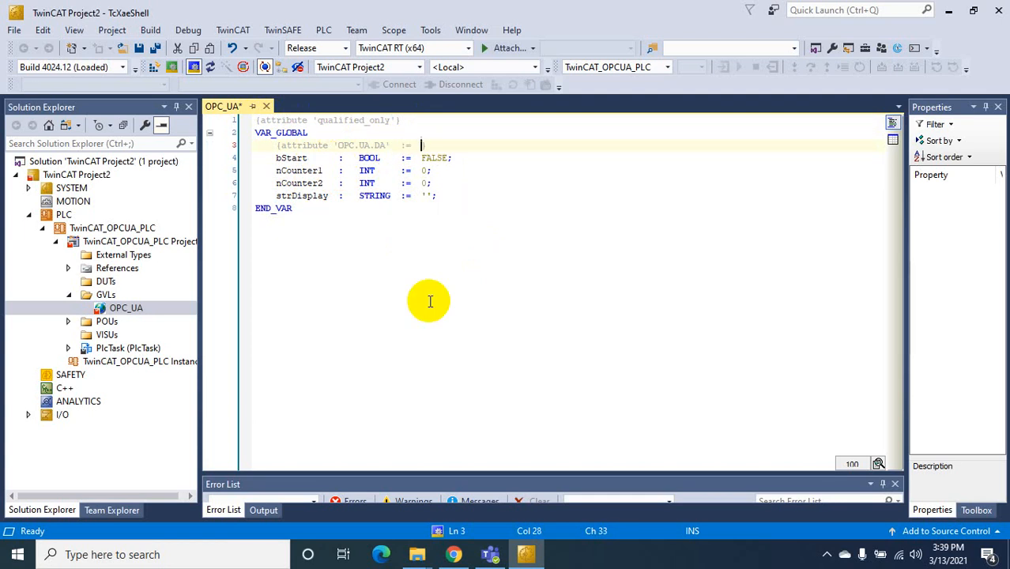
text(:= '1')
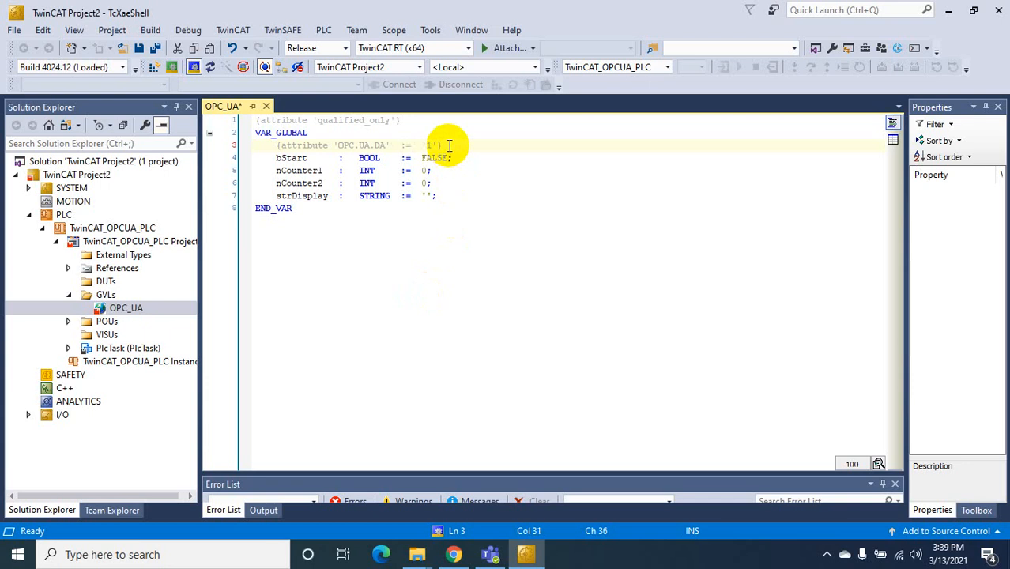
Paste the OPC.UA.DA attribute line above nCounter1, nCounter2 and strDisplay
drag(447, 147, 271, 153)
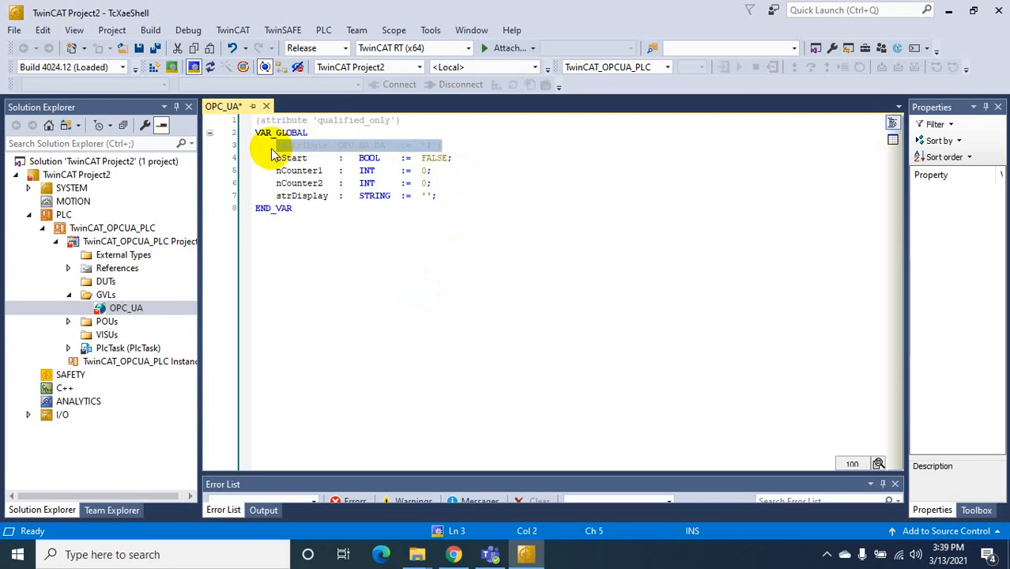
click(452, 158)
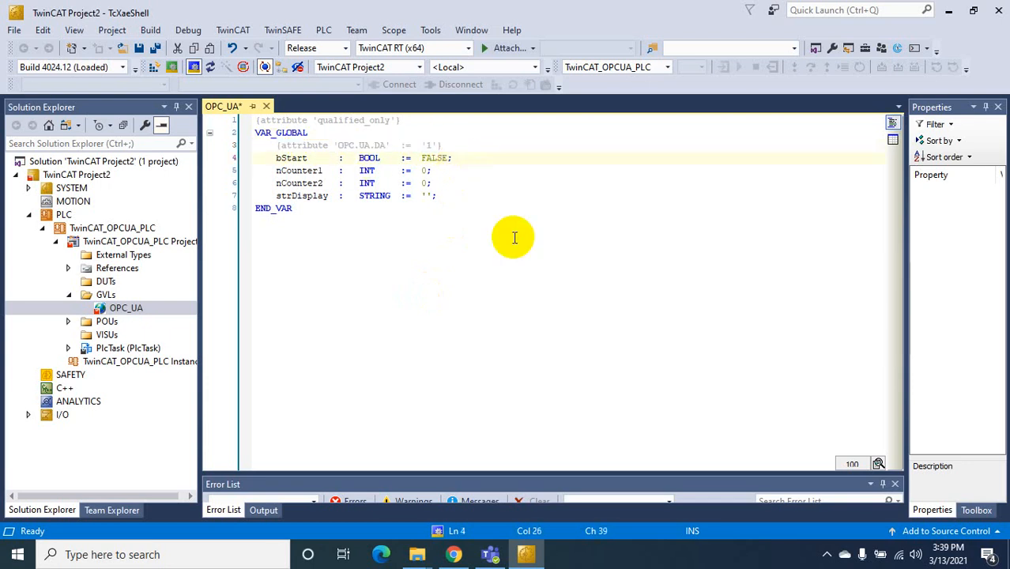
key(Return)
key(ctrl+v)
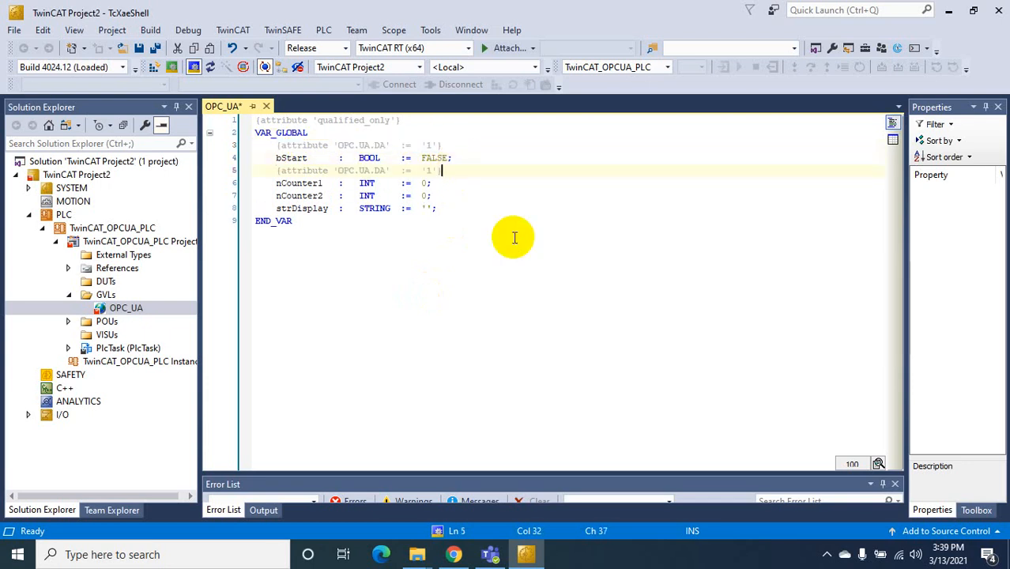
click(442, 183)
key(Return)
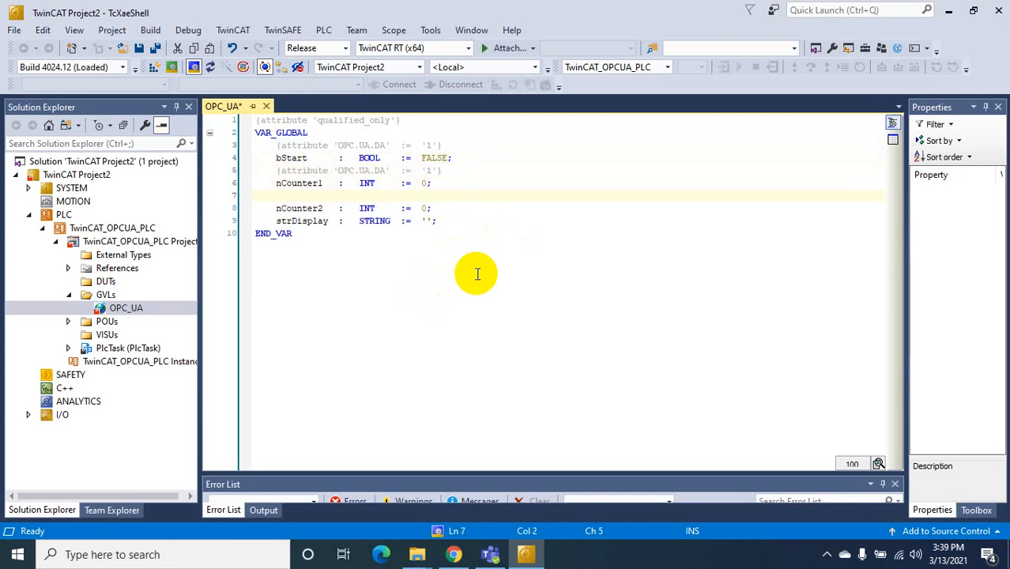
key(ctrl+v)
click(443, 209)
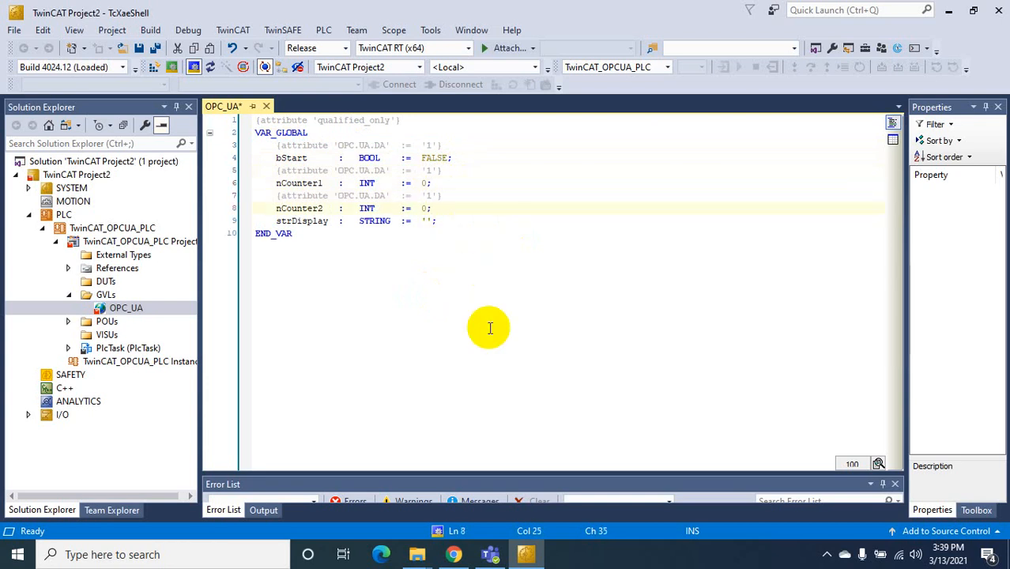
key(Return)
key(ctrl+v)
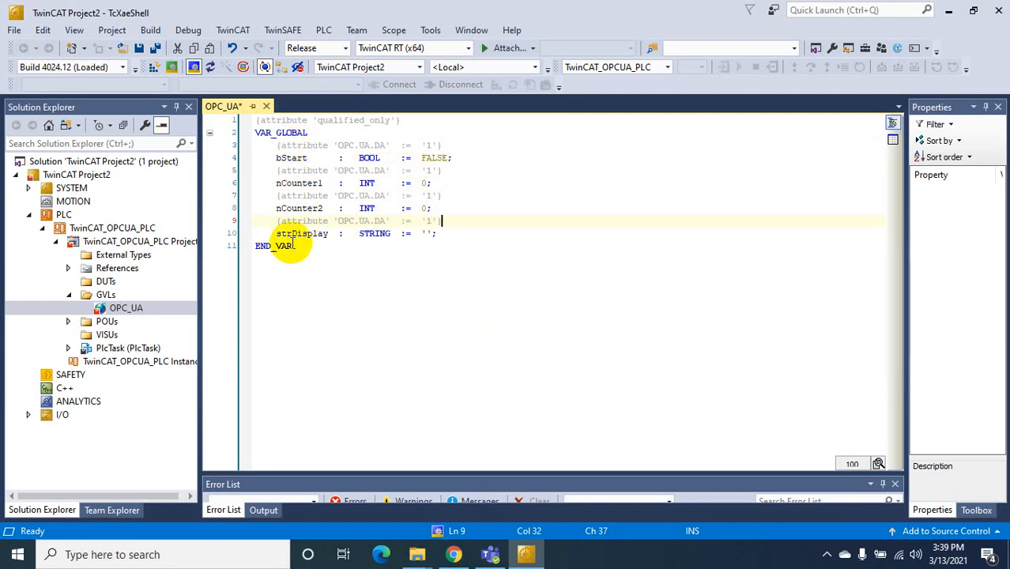
Save all, tick TMC File in TwinCAT_OPCUA_PLC's Settings, and reopen OPC_UA
click(157, 47)
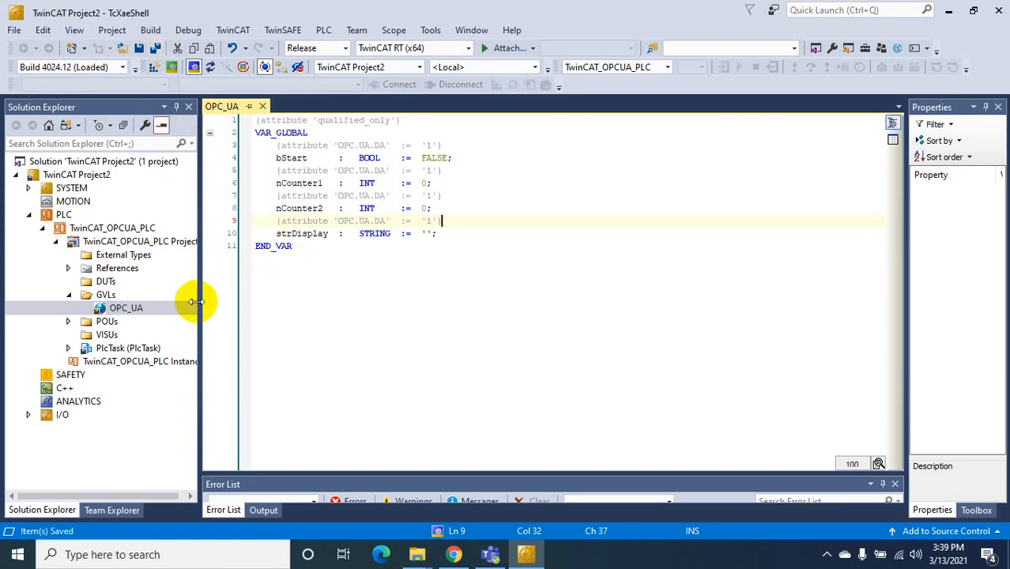
double_click(106, 230)
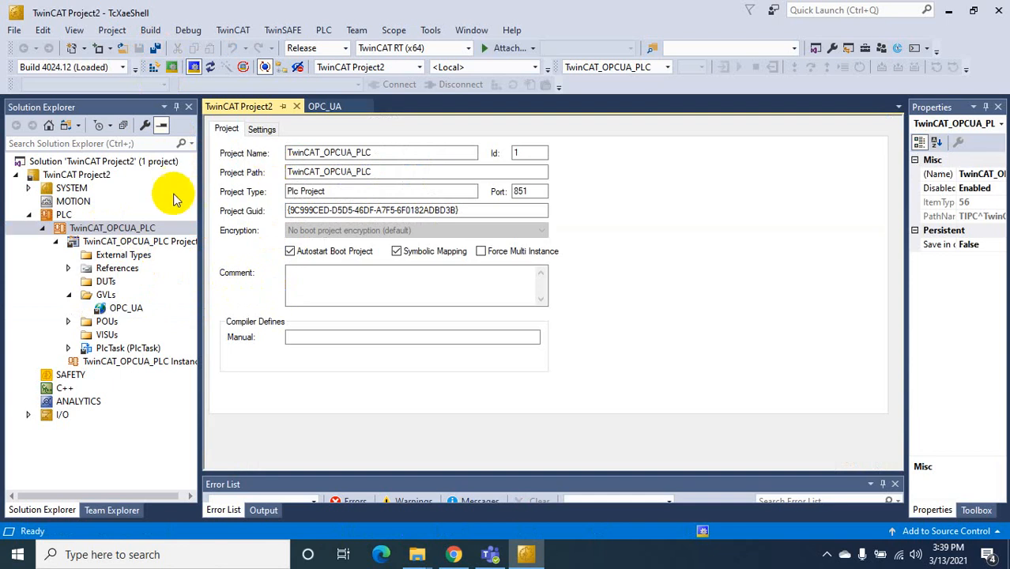
double_click(113, 241)
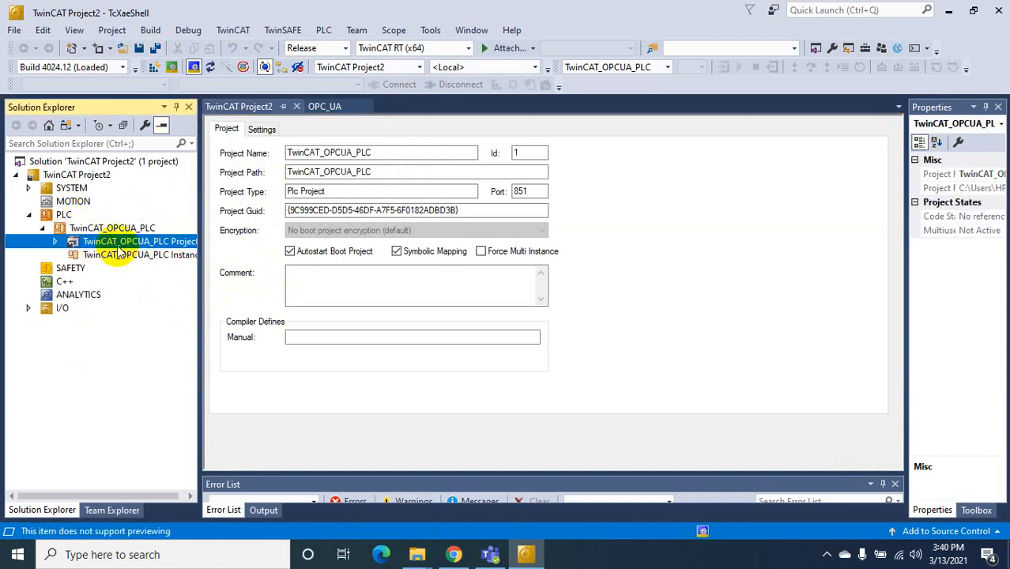
double_click(117, 241)
click(259, 128)
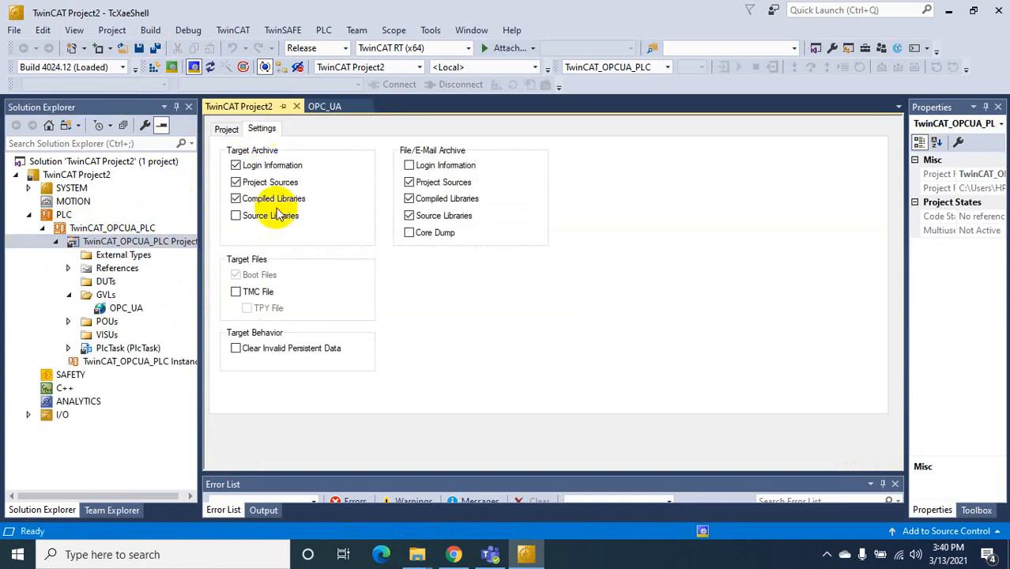
click(236, 294)
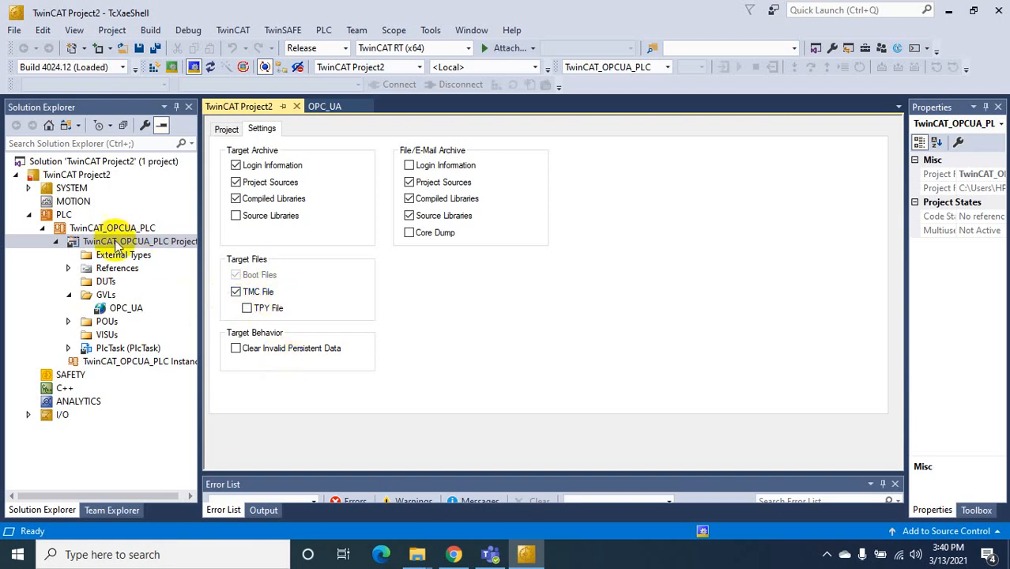
double_click(126, 308)
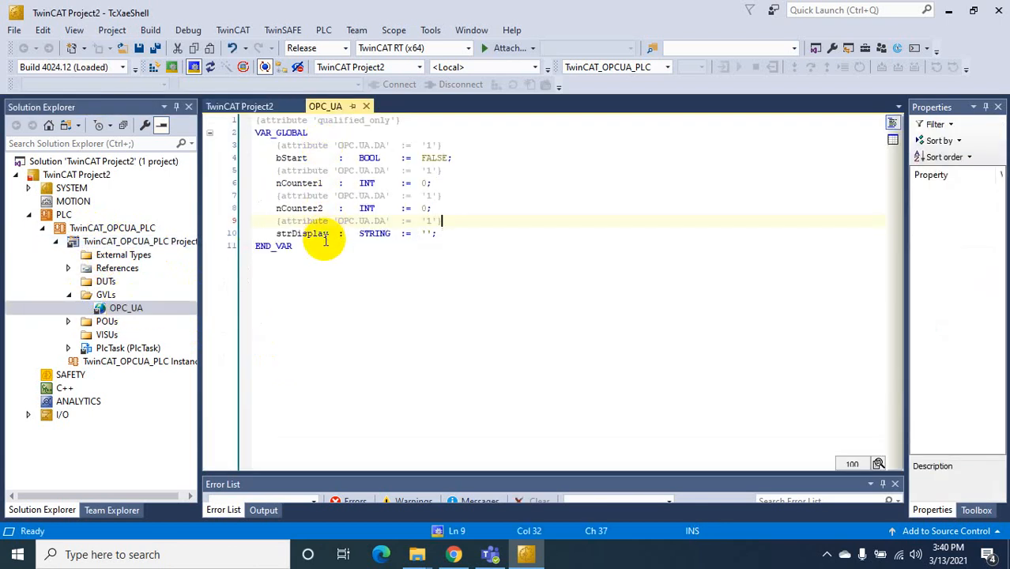
Open MAIN under POUs and enter IF bStart THEN, cancelling the Auto Declare prompt
mouse_move(325, 240)
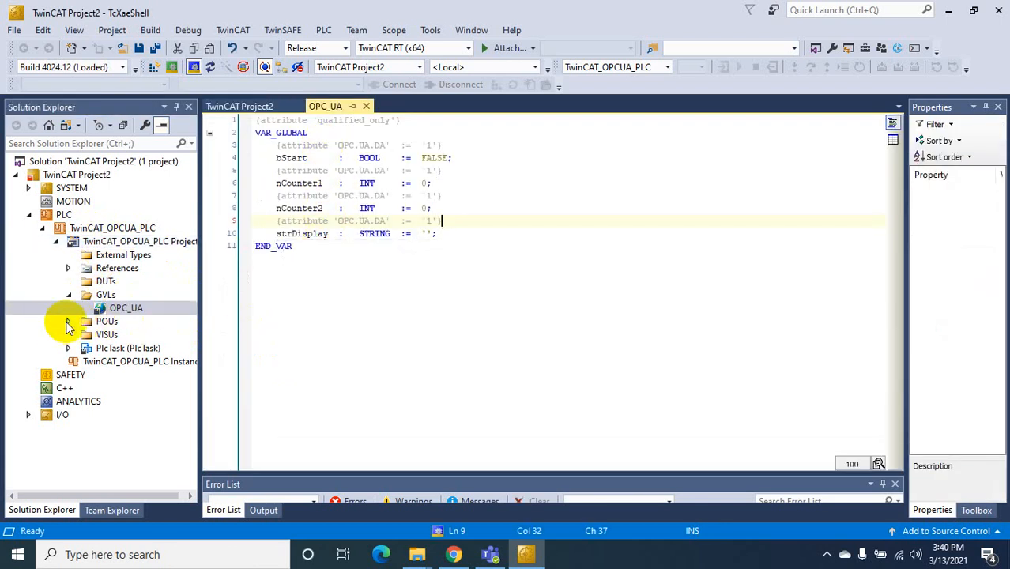
click(69, 321)
double_click(124, 334)
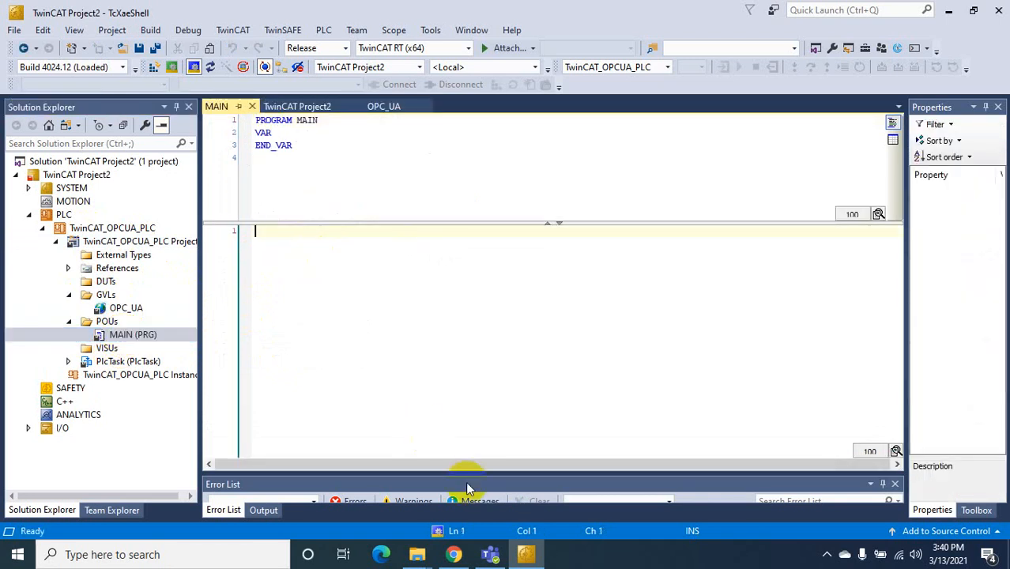
text(IF bSta)
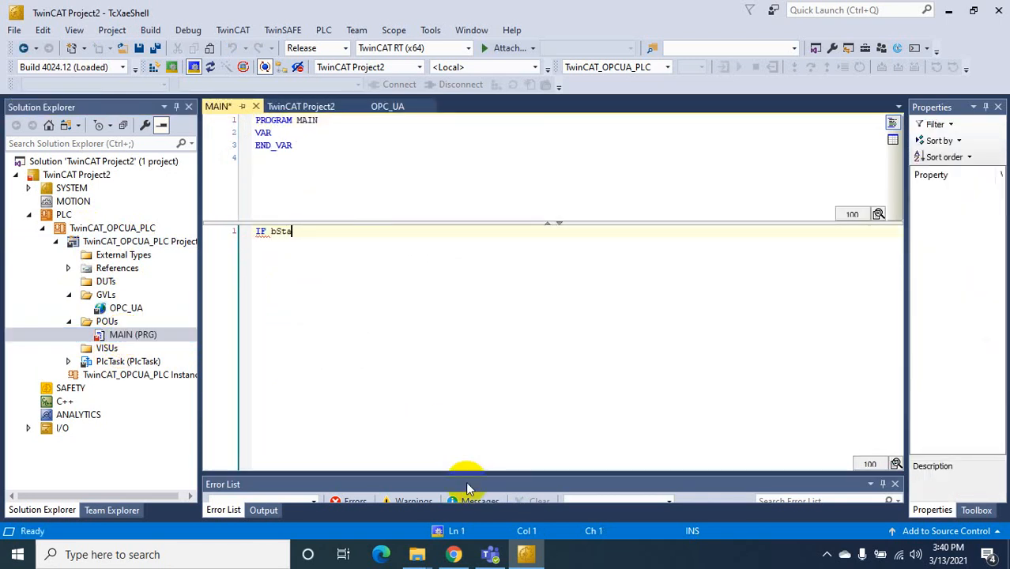
text(rt THEN)
key(Return)
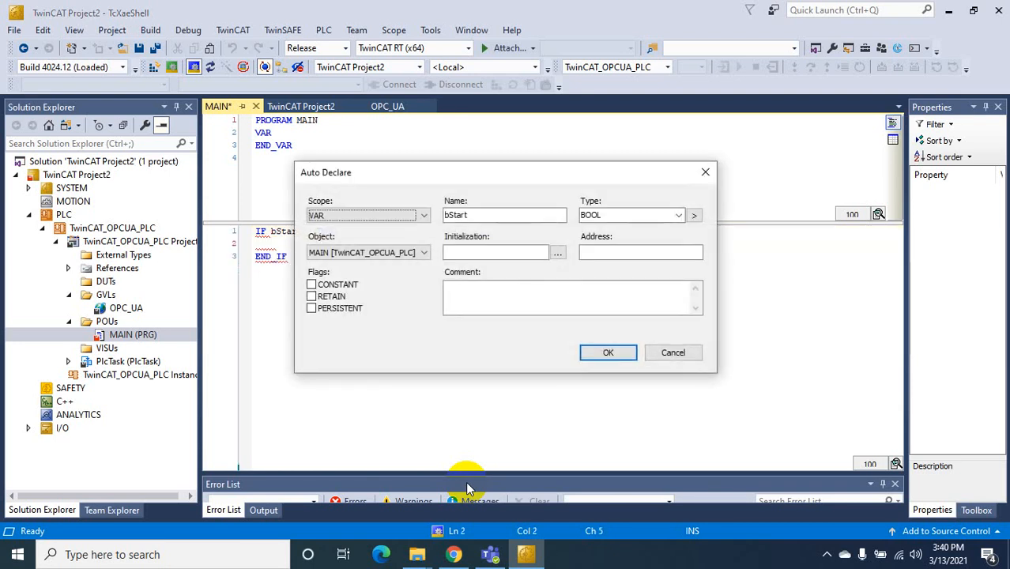
click(655, 351)
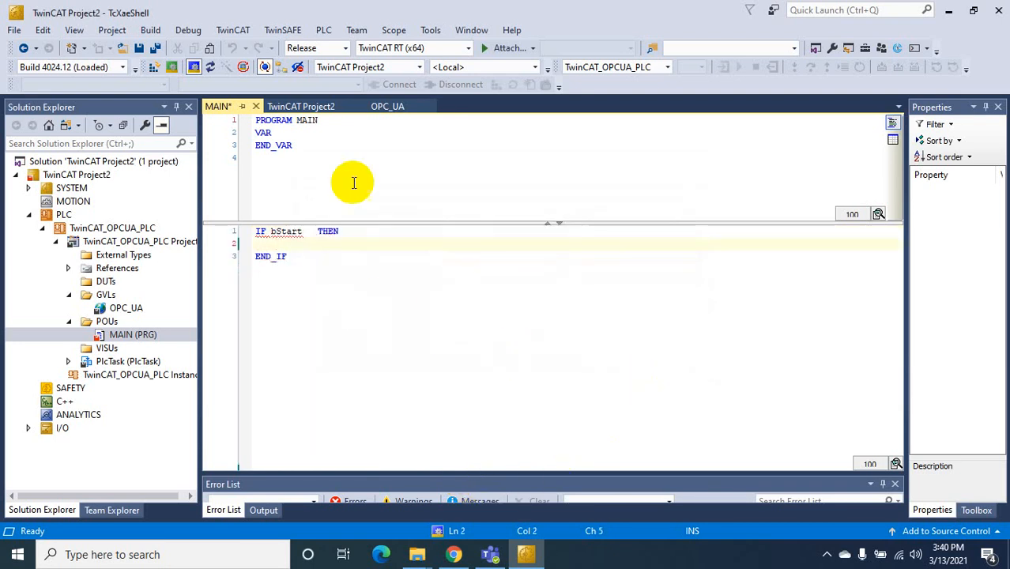
click(385, 106)
Delete the {attribute 'qualified_only'} line from OPC_UA and go back to MAIN
drag(425, 128, 255, 123)
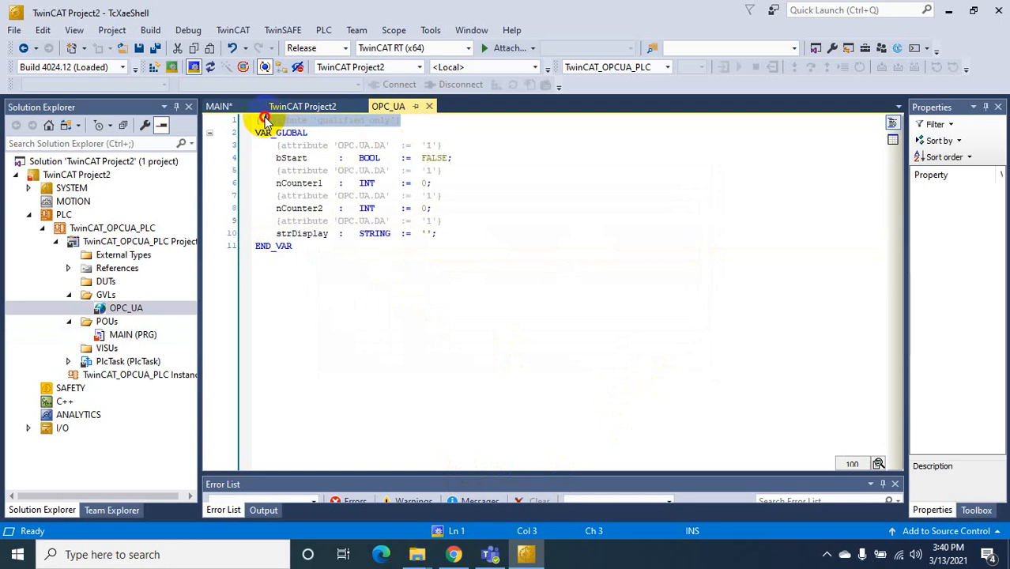
key(Delete)
key(Delete)
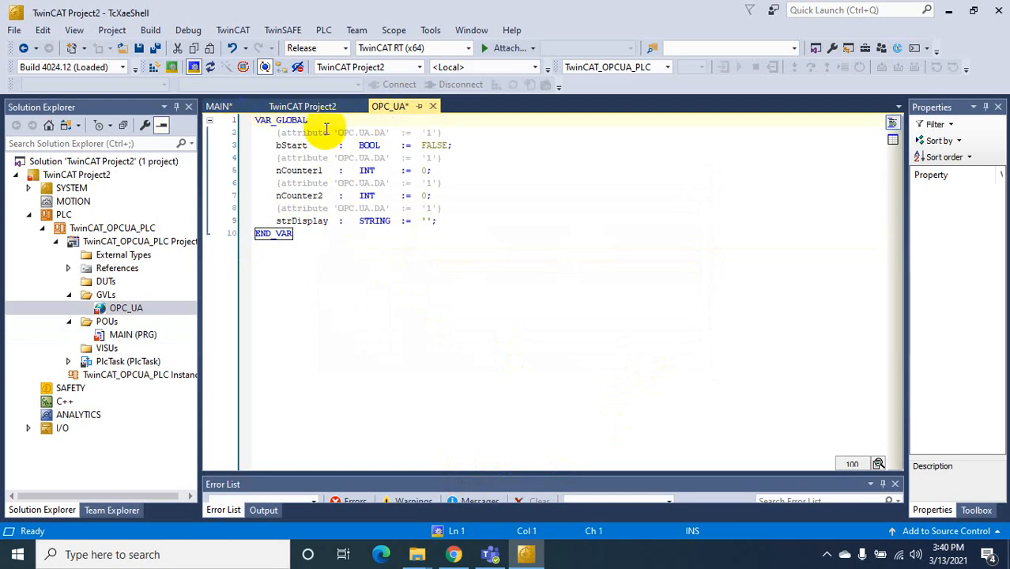
click(302, 107)
click(219, 106)
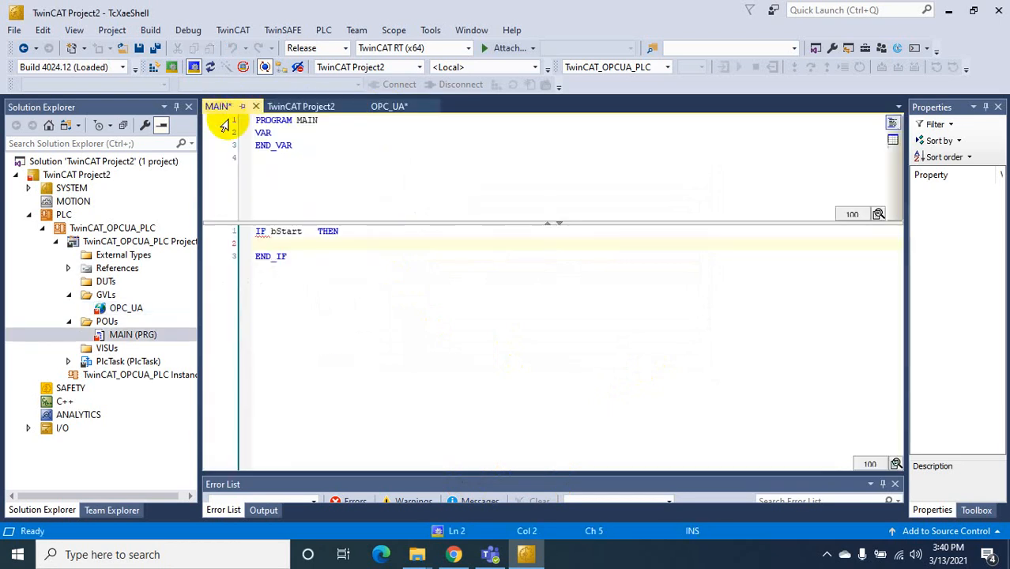
click(271, 231)
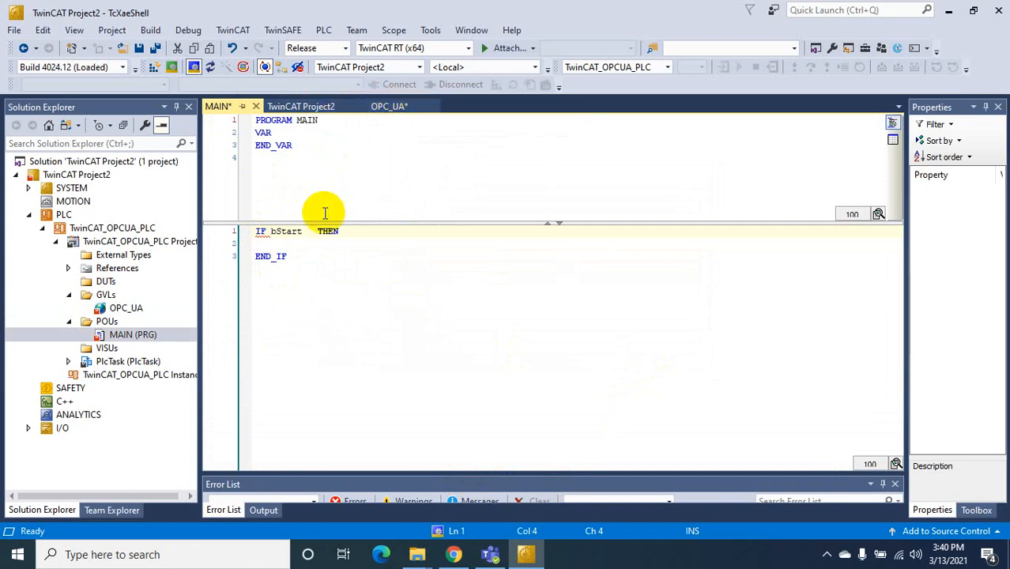
Write the nCounter1 := nCounter1 + 1 increment inside the IF, fixing the misspelled counter name
click(277, 244)
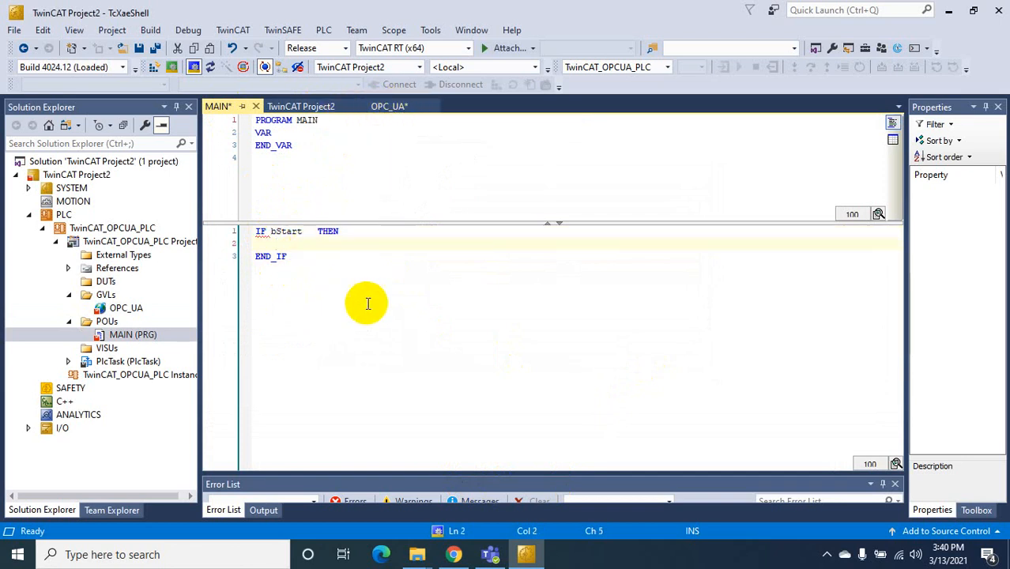
text(rCounter1)
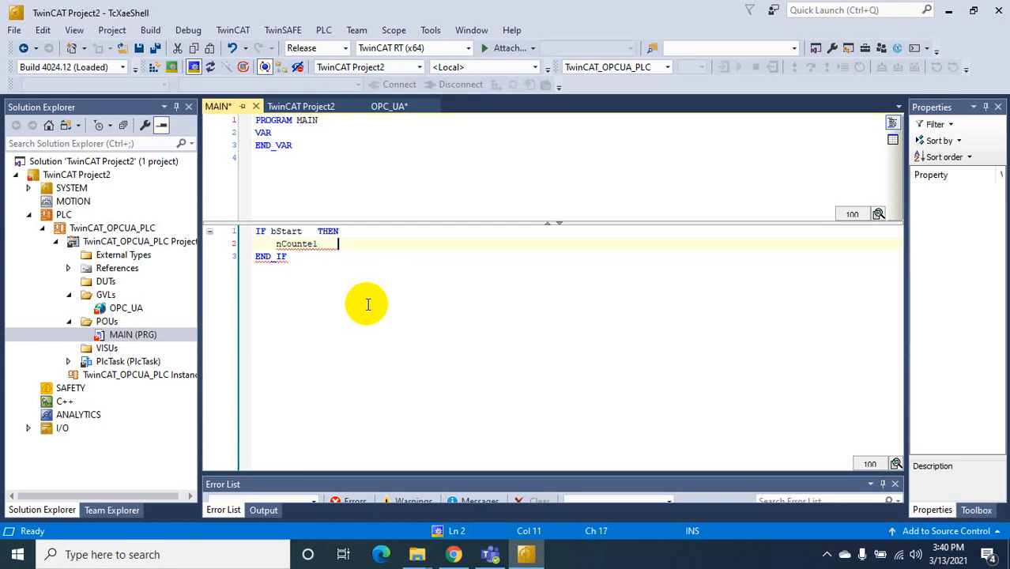
text(=)
key(Tab)
text(nCounter1    +1;)
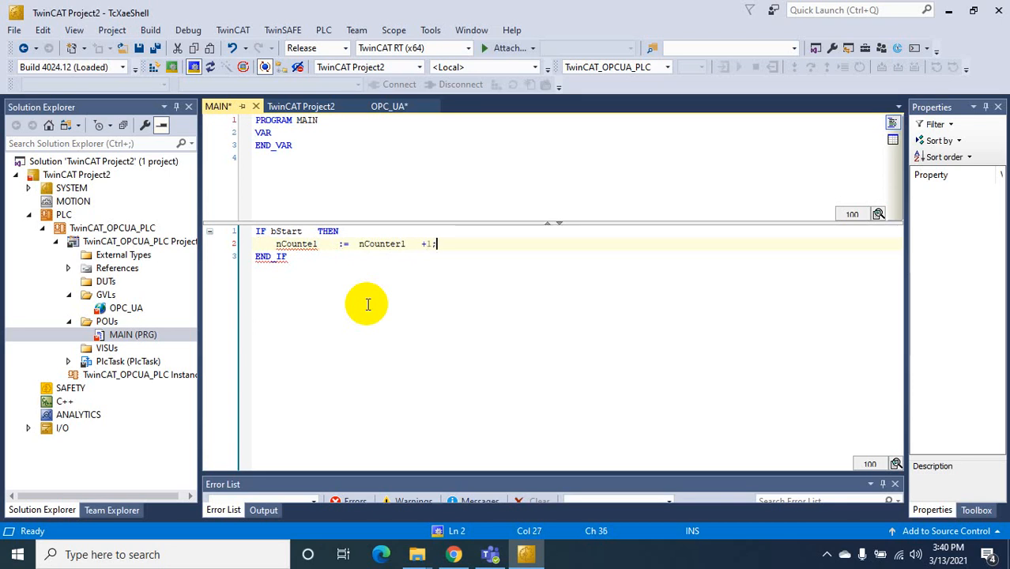
key(Return)
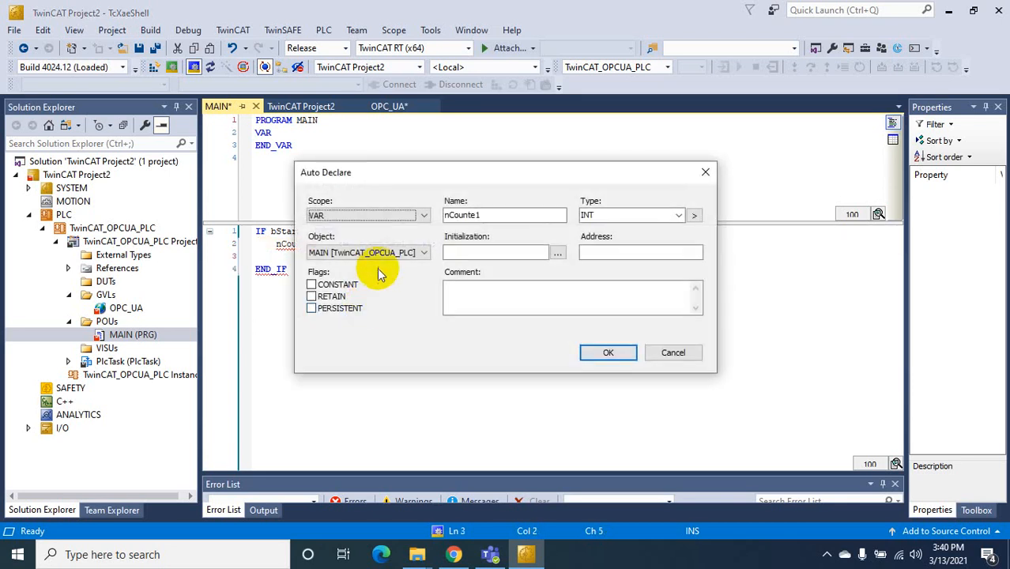
click(672, 351)
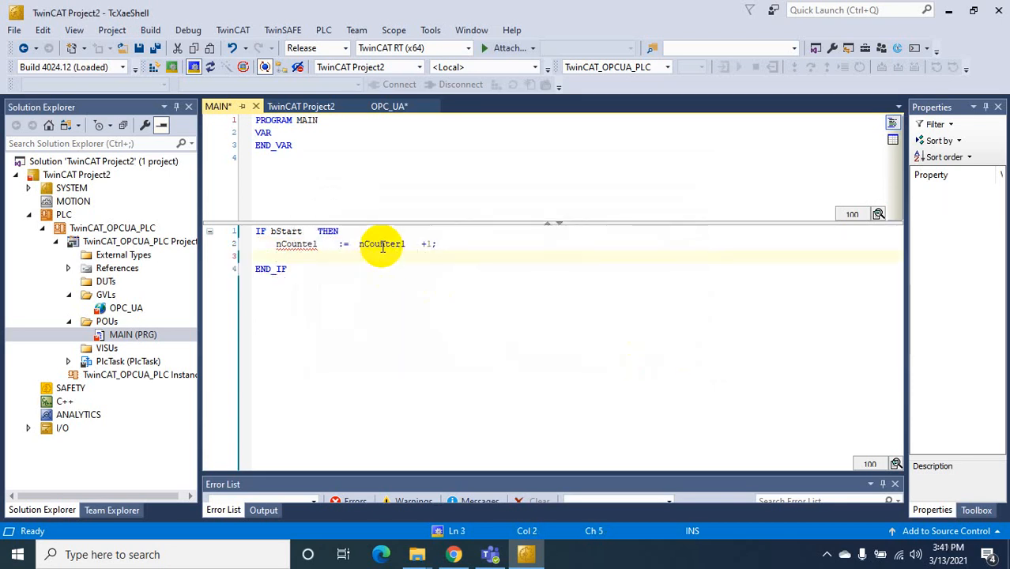
click(308, 244)
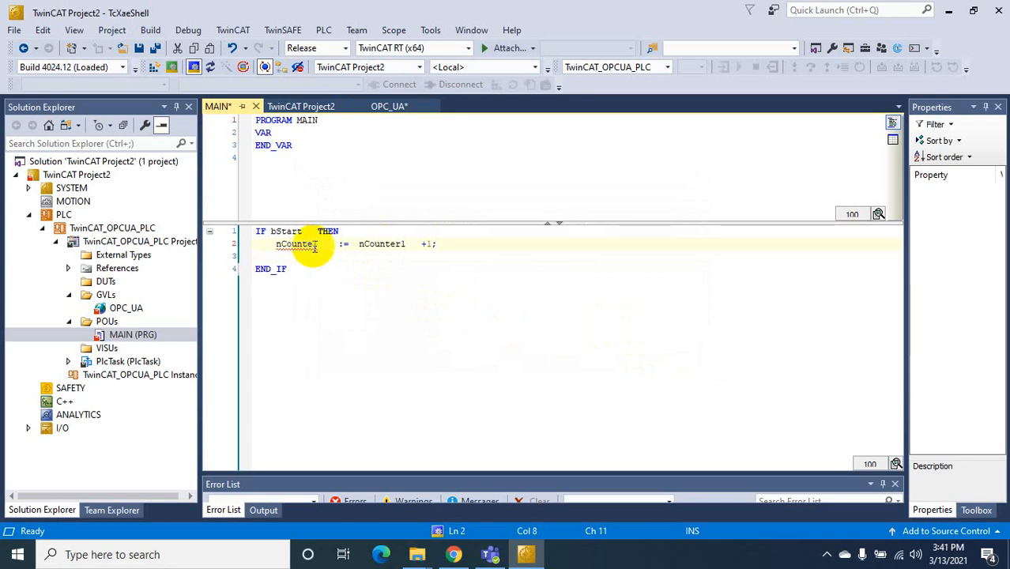
text(r)
click(384, 269)
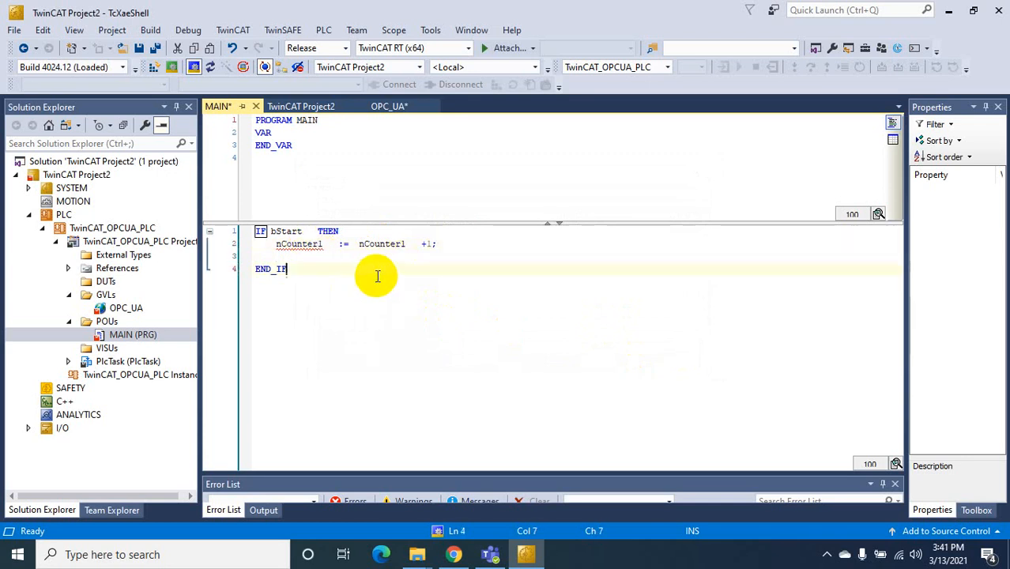
drag(438, 244, 283, 253)
Add nCounter2 := 0 on the line below the increment
click(282, 256)
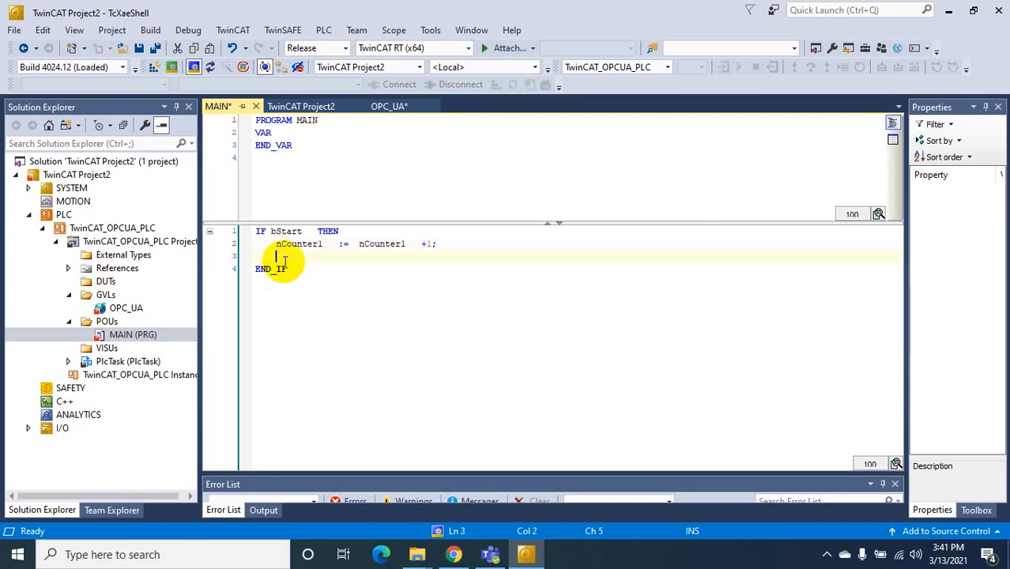
text(nCounter1)
key(BackSpace)
text(2)
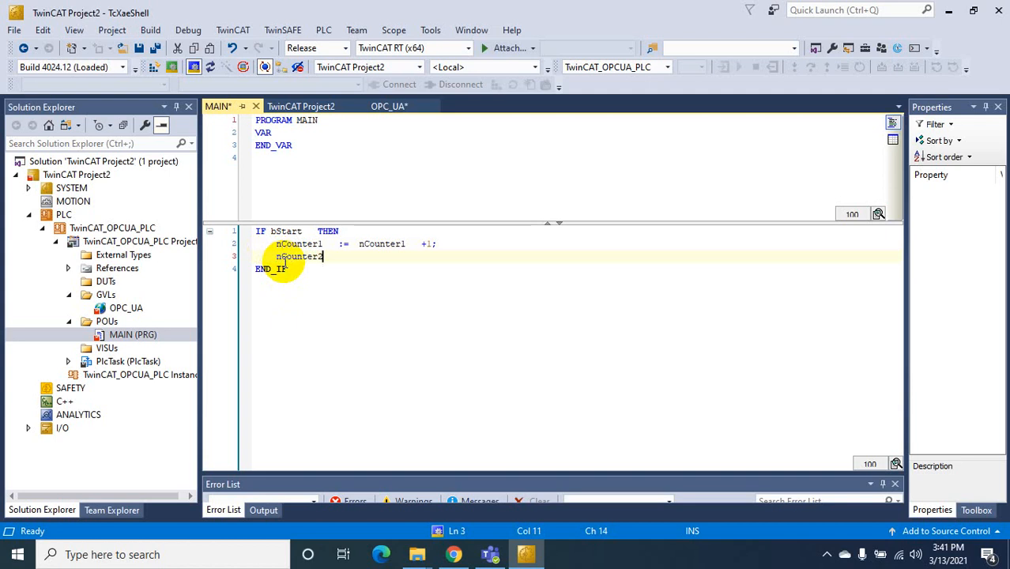
key(Tab)
text(:=)
key(Tab)
Start a nested IF nCounter1 >= condition on a new line
key(Return)
text(IF )
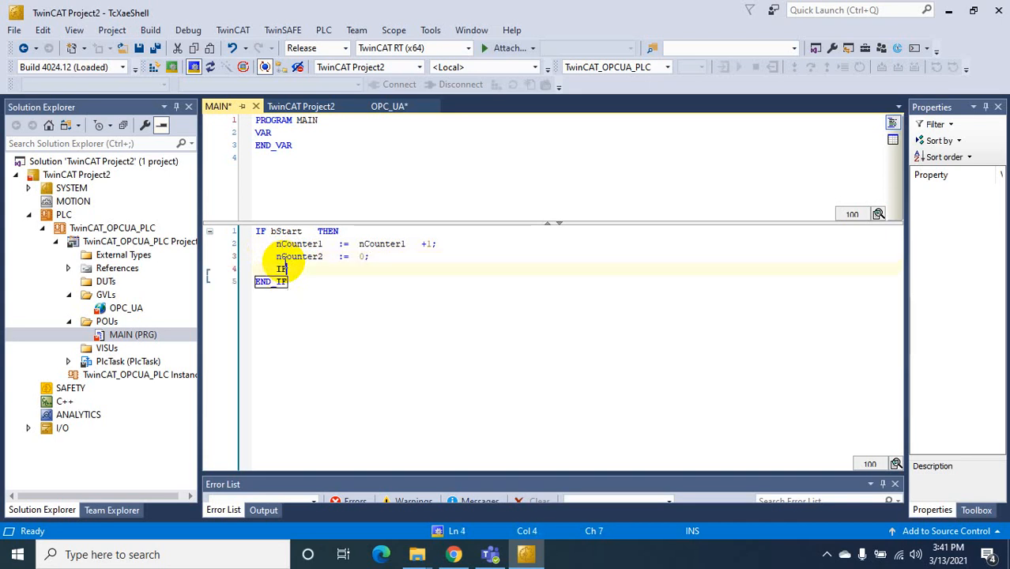
text(nCoun)
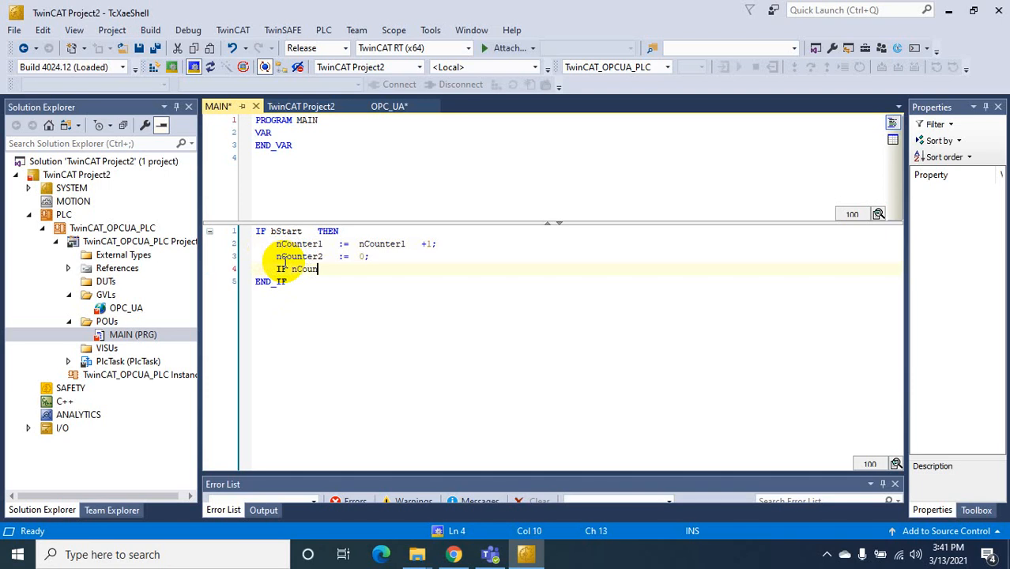
text(ter1)
key(Tab)
text(>=)
key(Tab)
Finish the nested condition as IF nCounter1 >= 32000 THEN and start a line inside it
text(3)
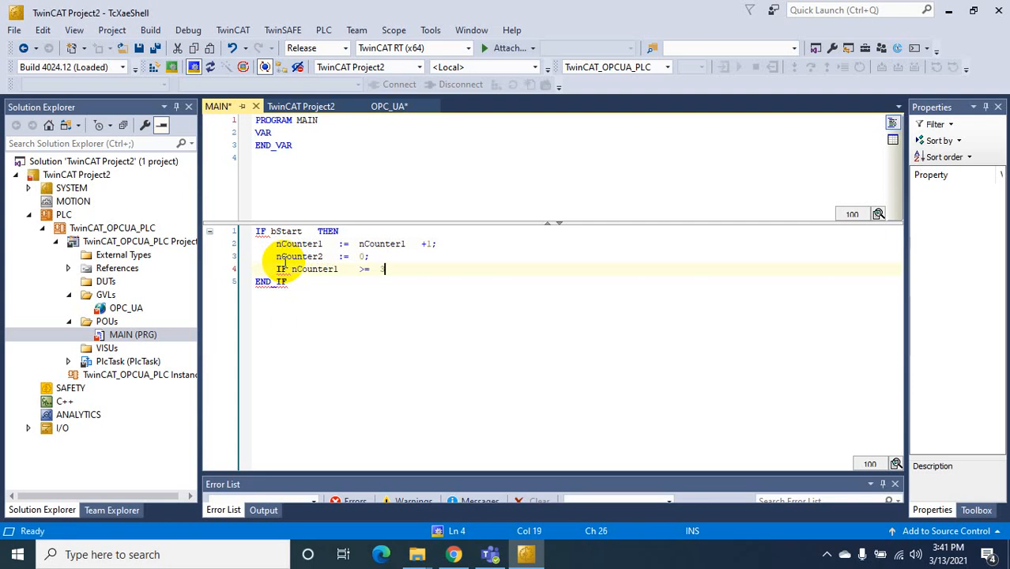
text(2000)
key(alt)
key(t)
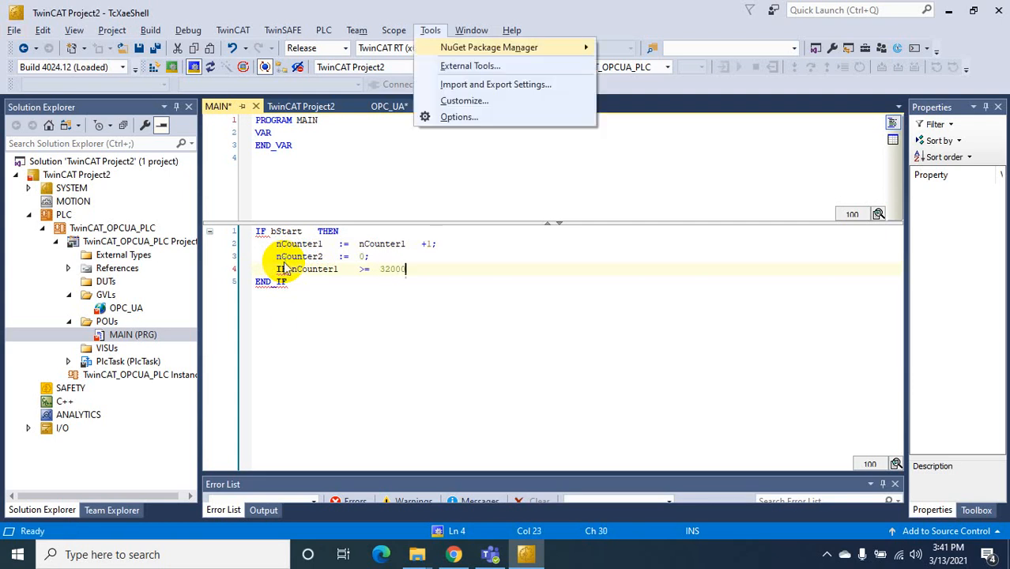
key(e)
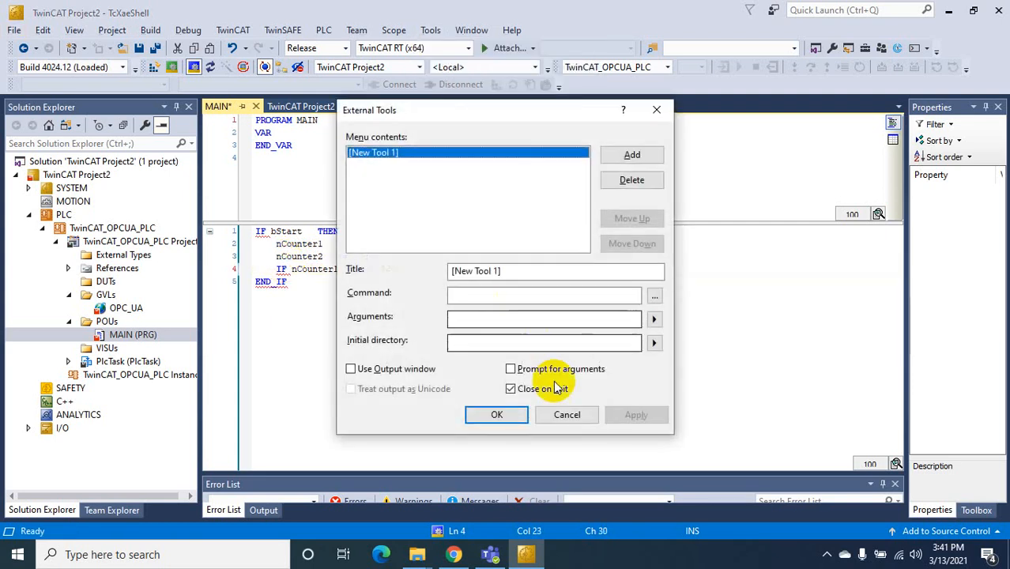
click(561, 415)
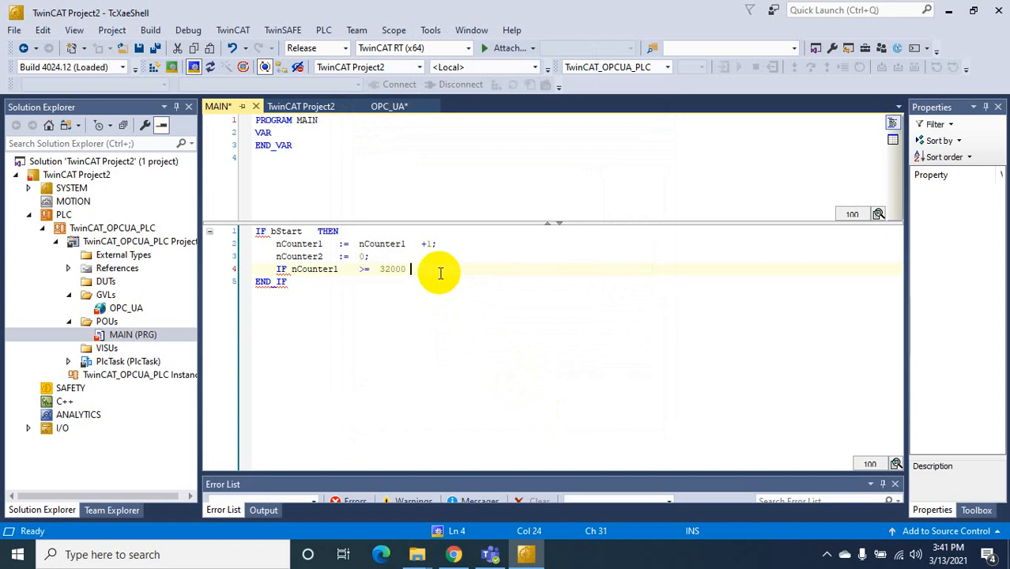
text(THEN)
key(Return)
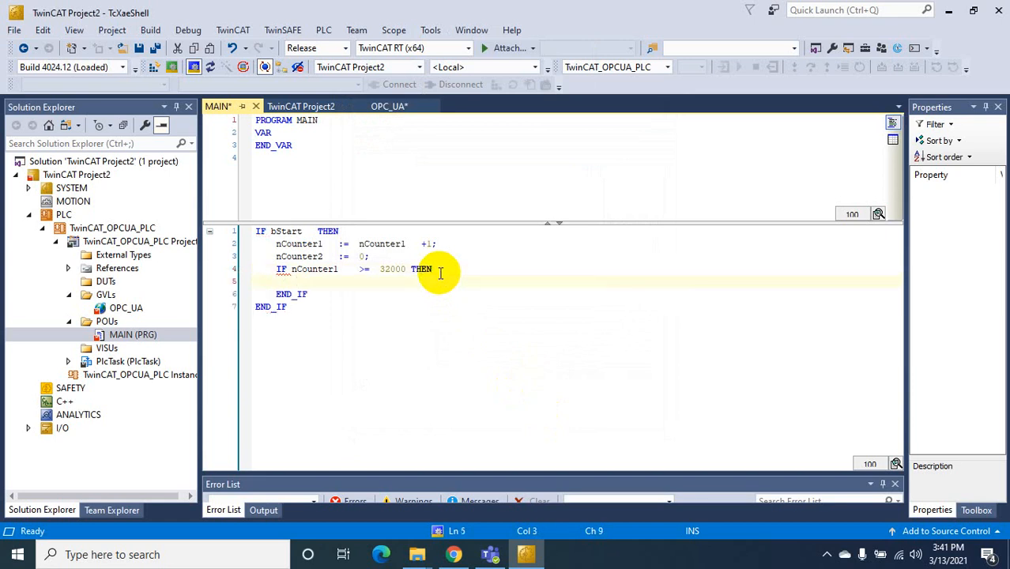
Copy nCounter1 from line 4 onto the nested line to begin its reset assignment
click(287, 270)
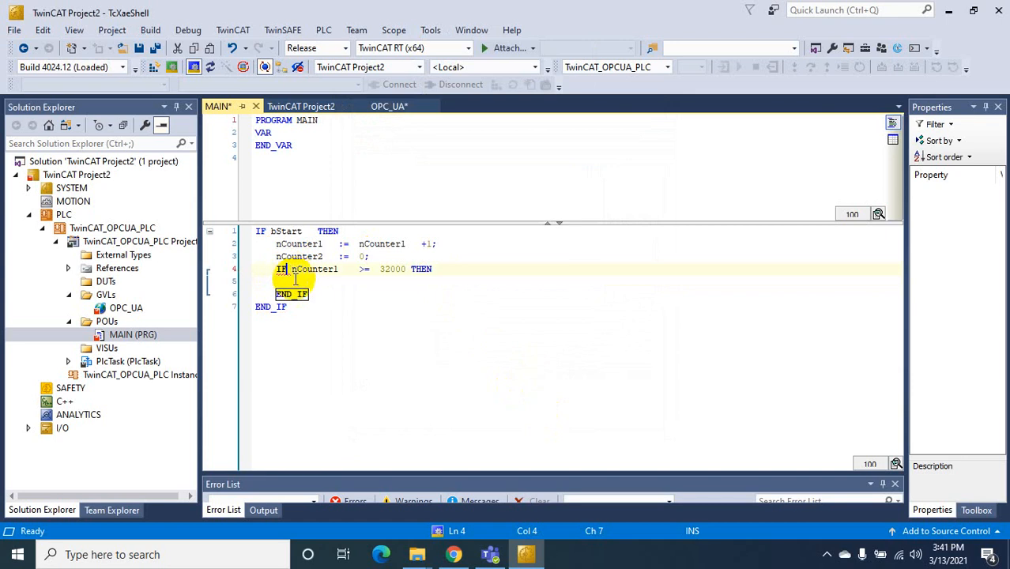
click(290, 269)
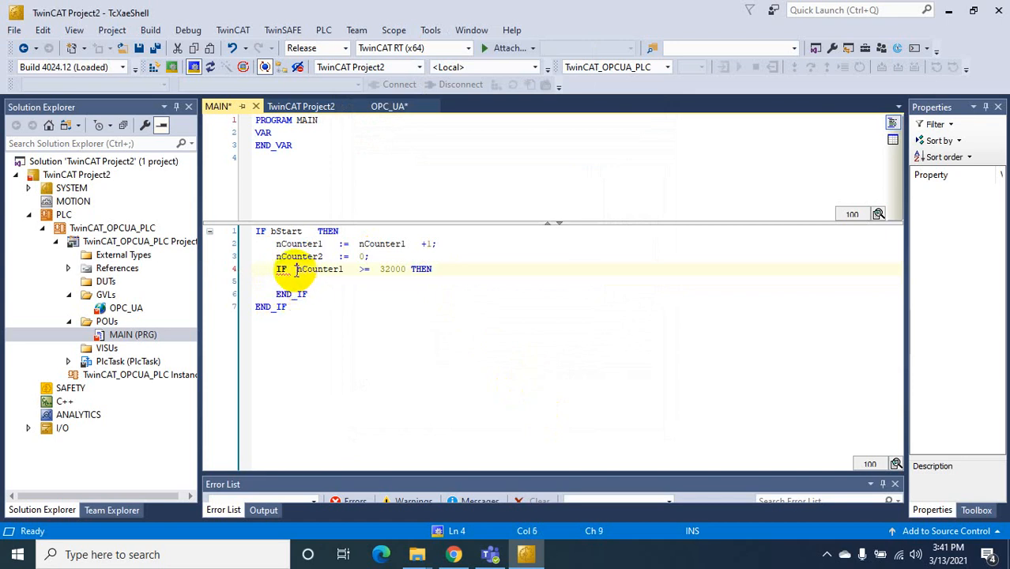
drag(296, 270, 345, 270)
key(ctrl+c)
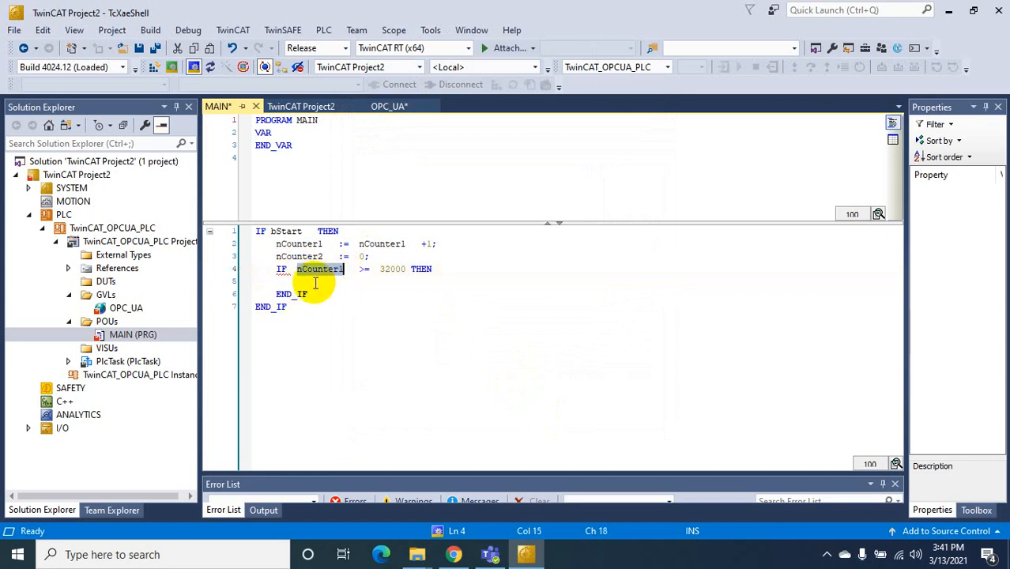
click(307, 284)
key(ctrl+v)
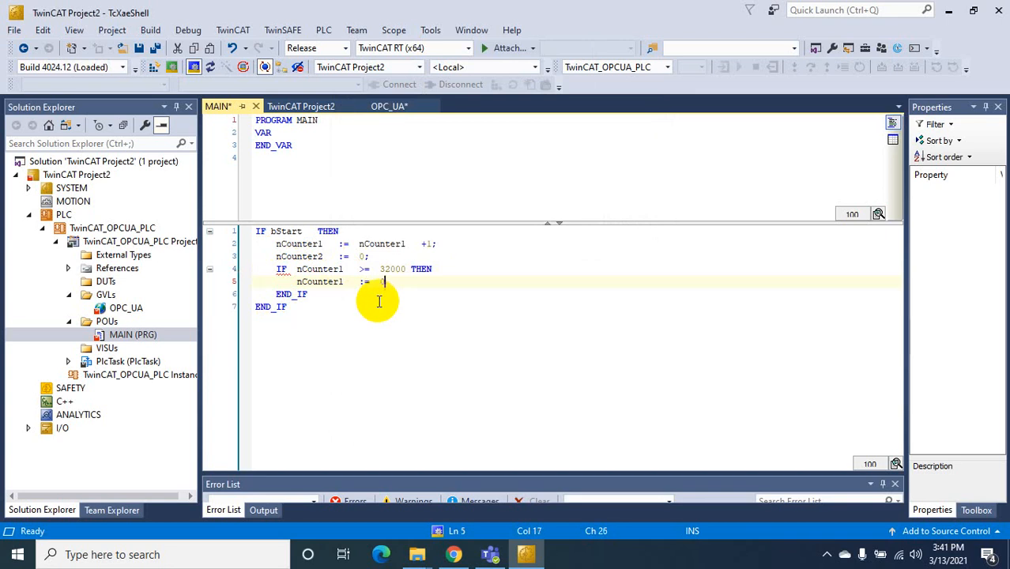
click(320, 294)
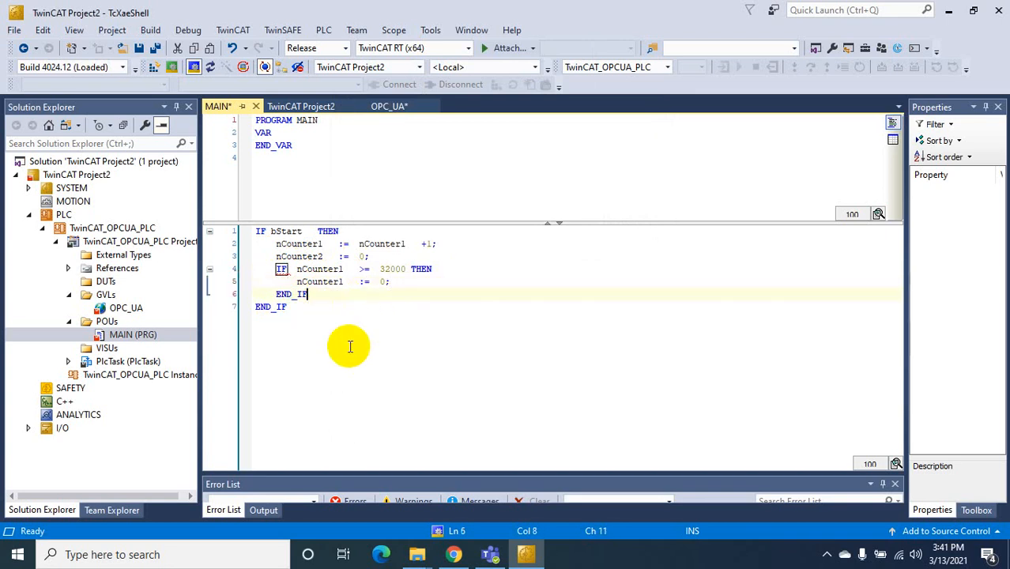
Add strDisplay := 'Counter 1 Is Running'; on line 7 of MAIN, then select lines 2–7
click(389, 105)
drag(328, 221, 276, 222)
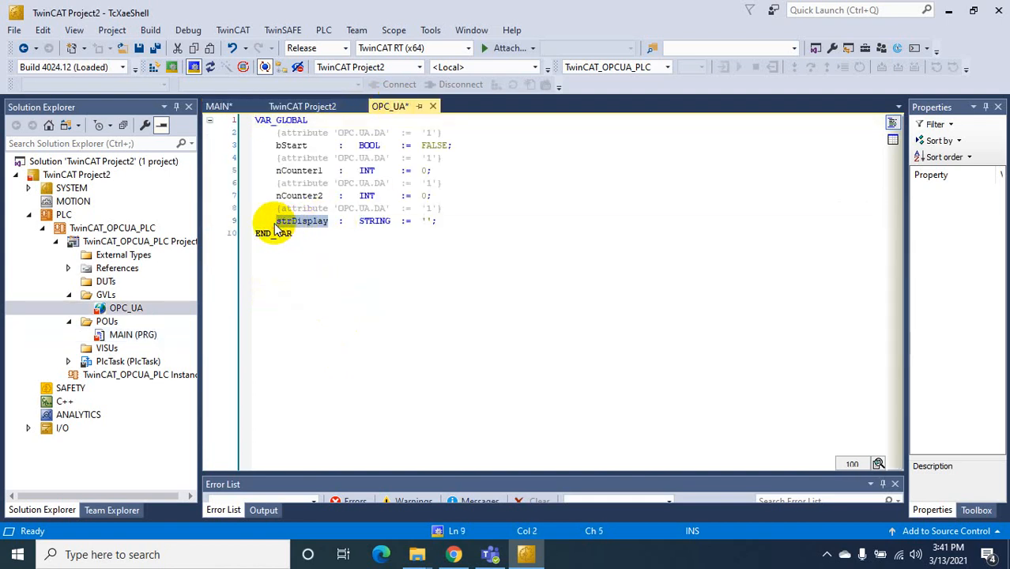
click(219, 106)
click(282, 307)
key(ctrl+v)
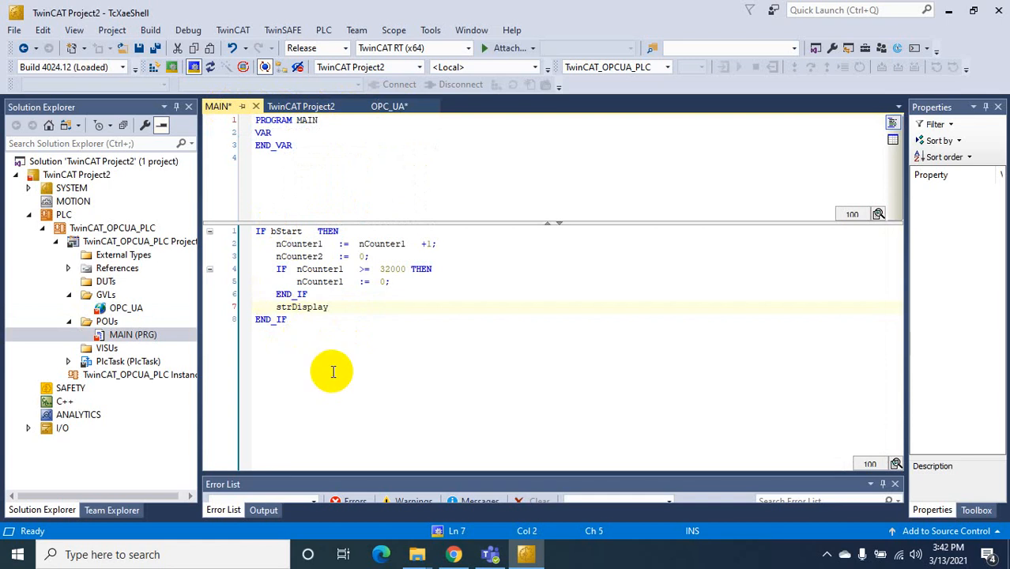
text(:=	'Counter 1 Is Run)
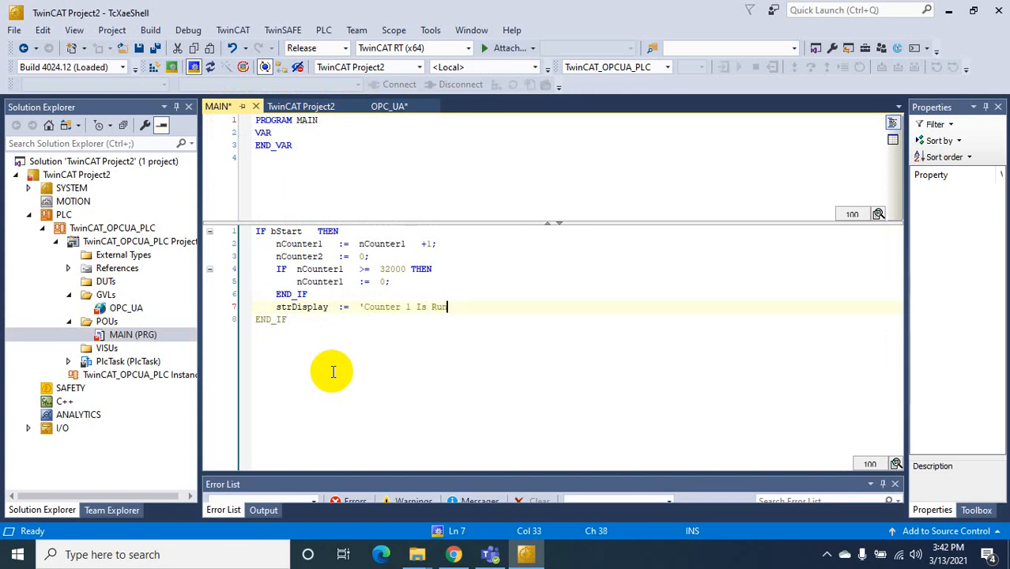
text(ning';)
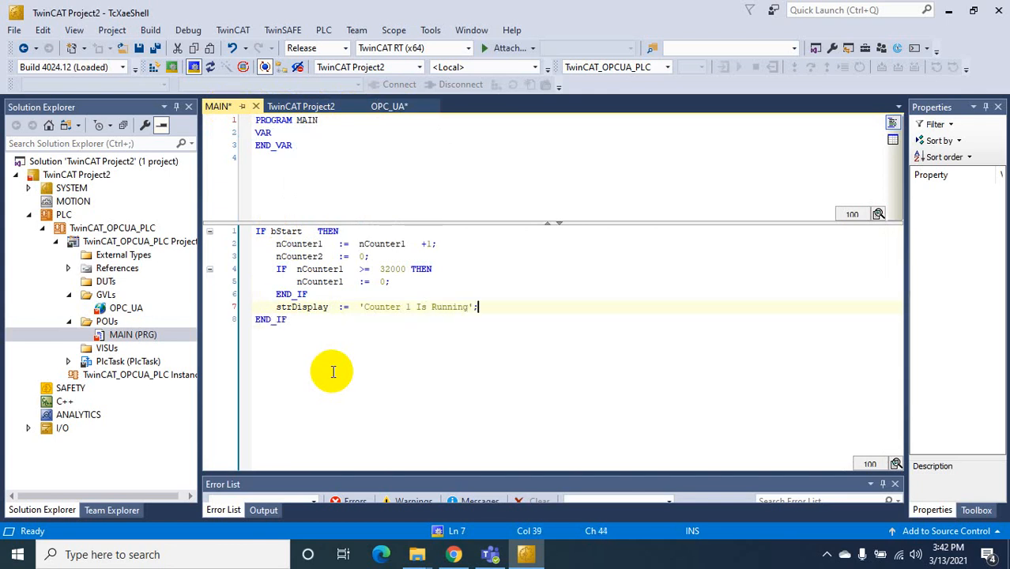
drag(259, 238, 478, 310)
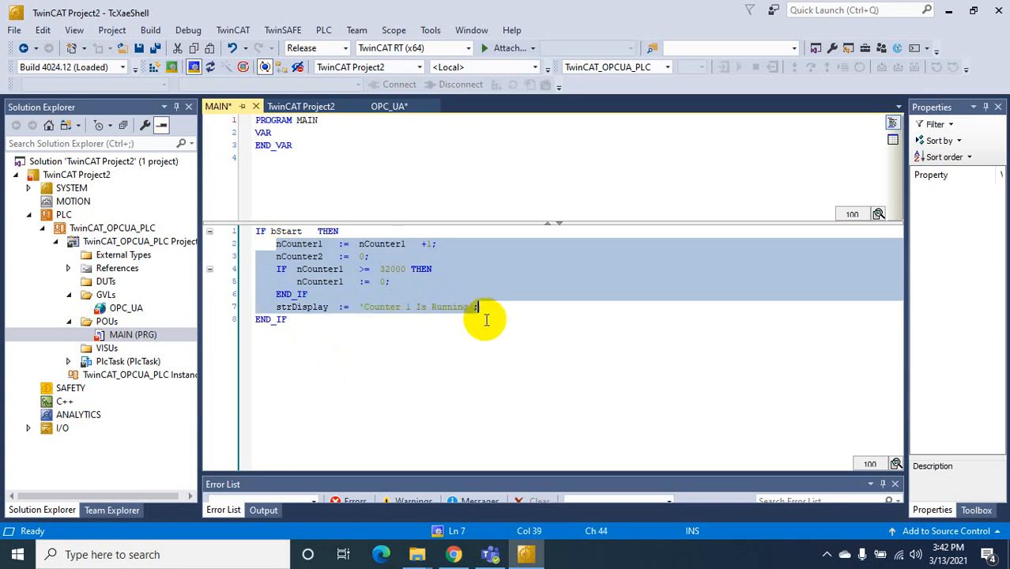
Add an ELSE branch after line 7 and paste the copied IF body under it
click(479, 310)
key(Return)
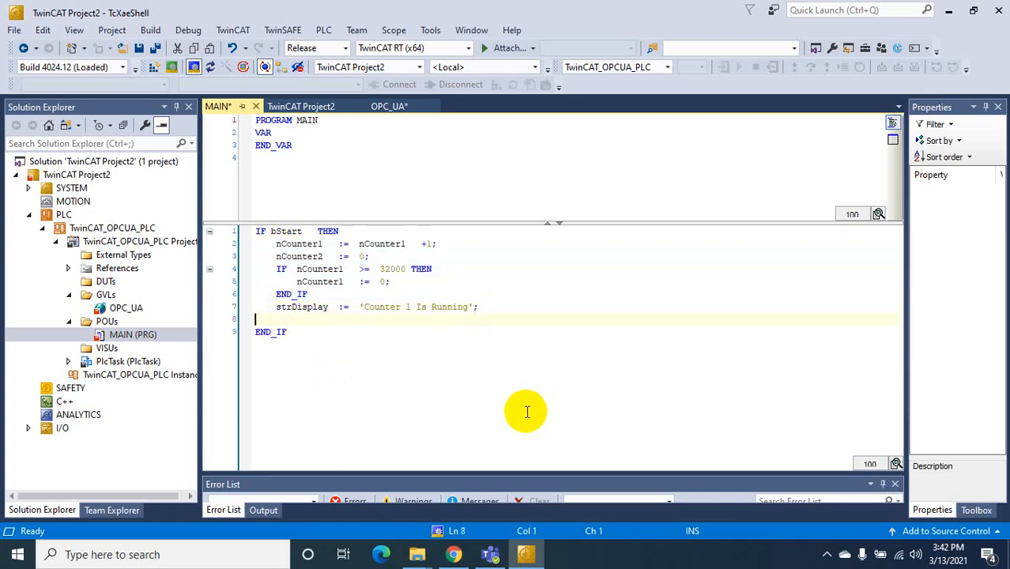
text(ELSE)
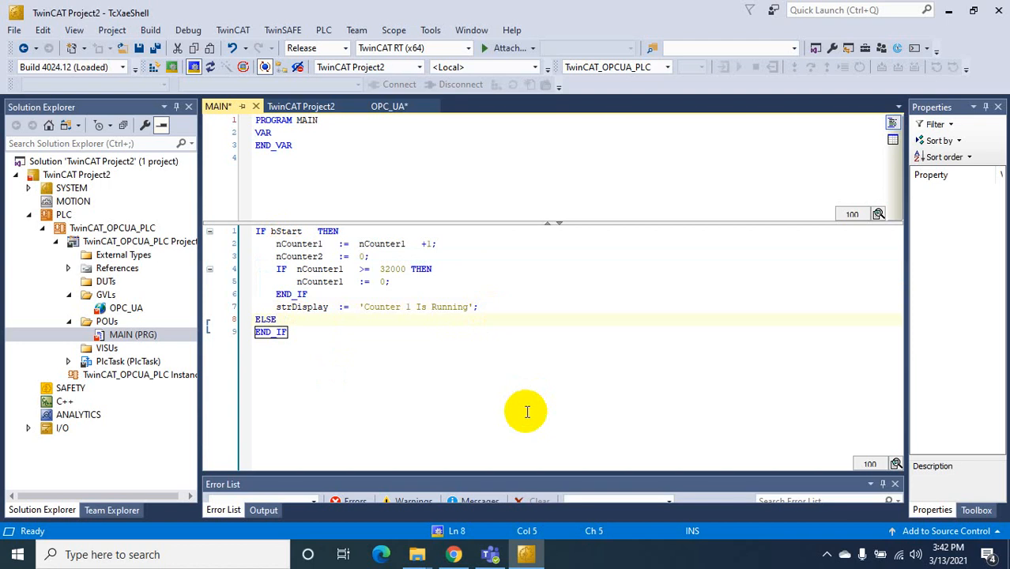
key(Return)
key(ctrl+v)
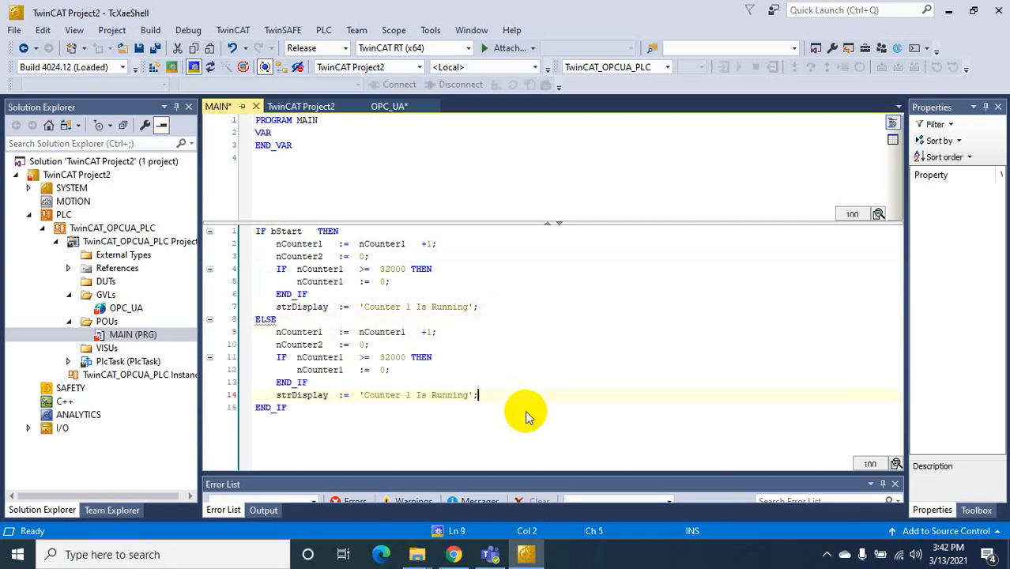
Switch the ELSE branch counters to nCounter2 and change its status text to 'Counter 2 Is Running'
click(320, 331)
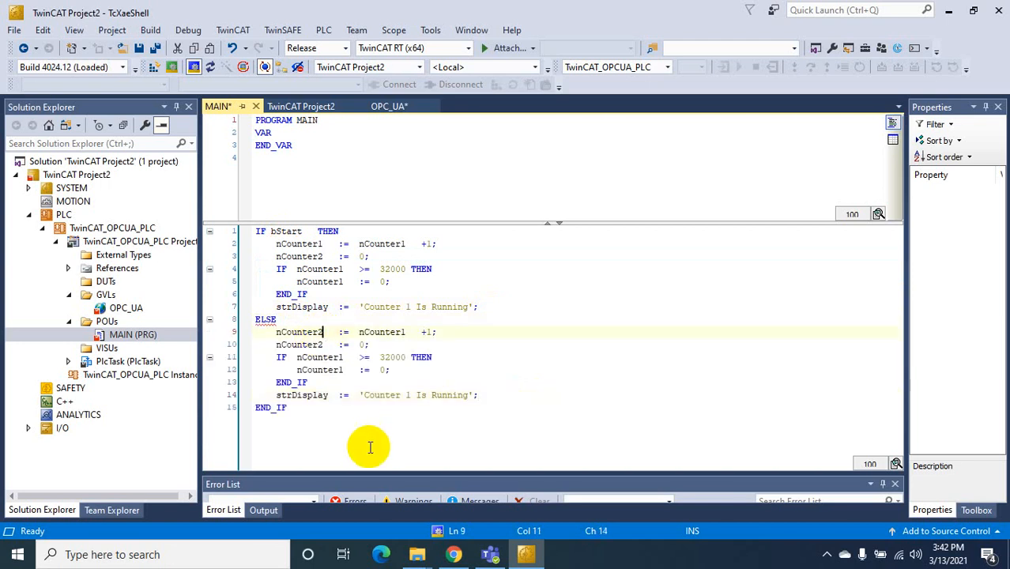
click(406, 333)
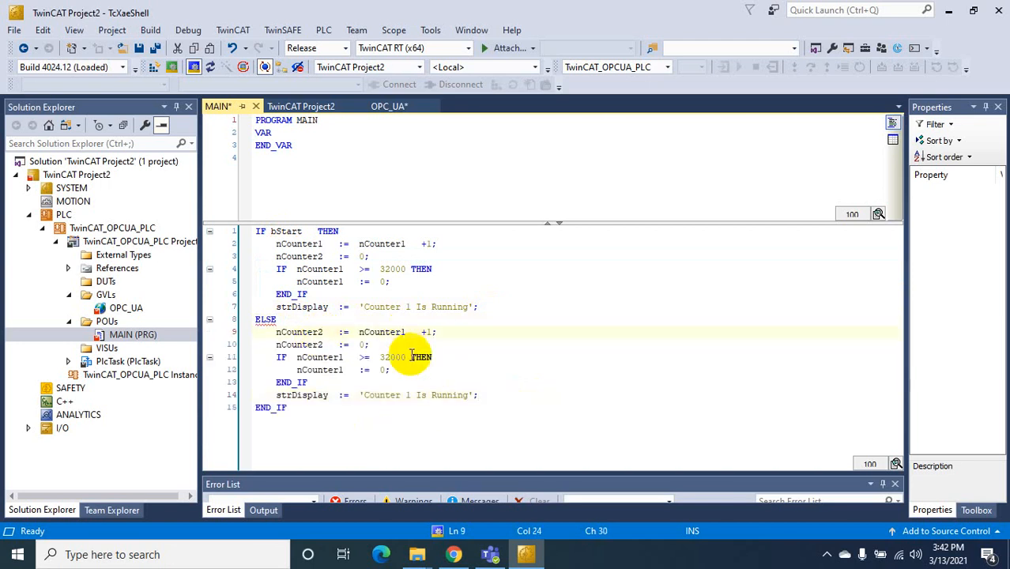
click(324, 345)
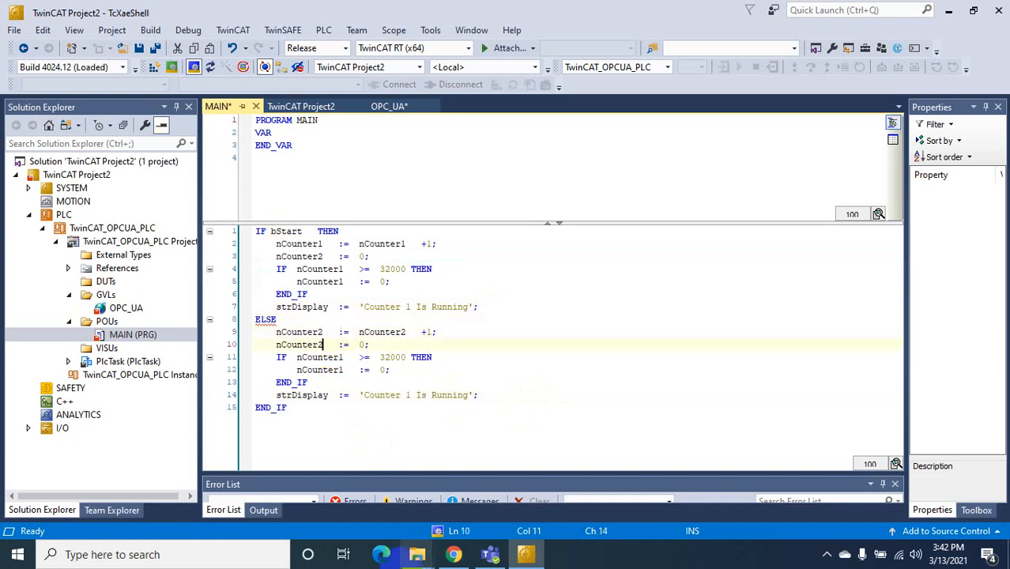
click(417, 554)
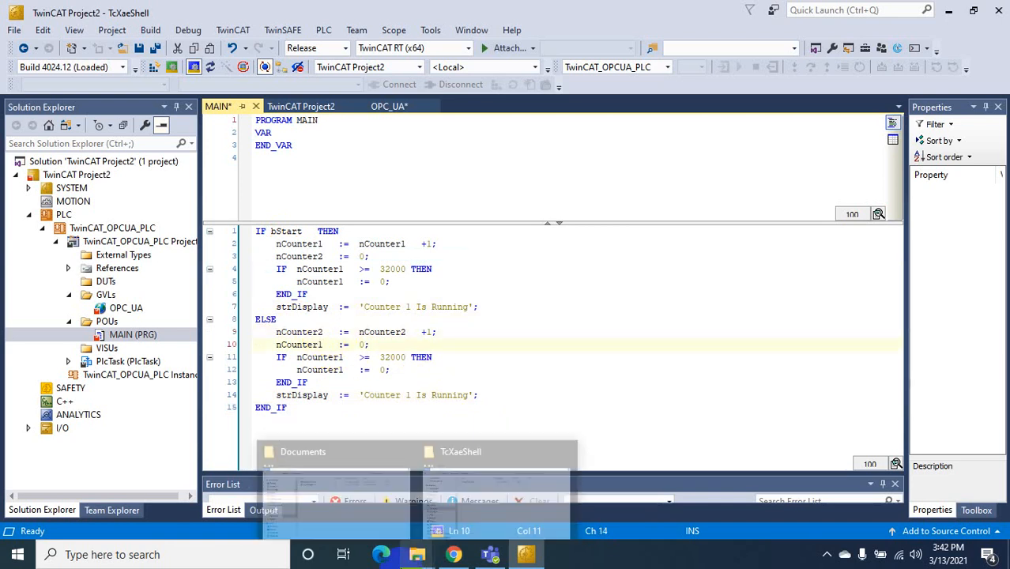
click(541, 388)
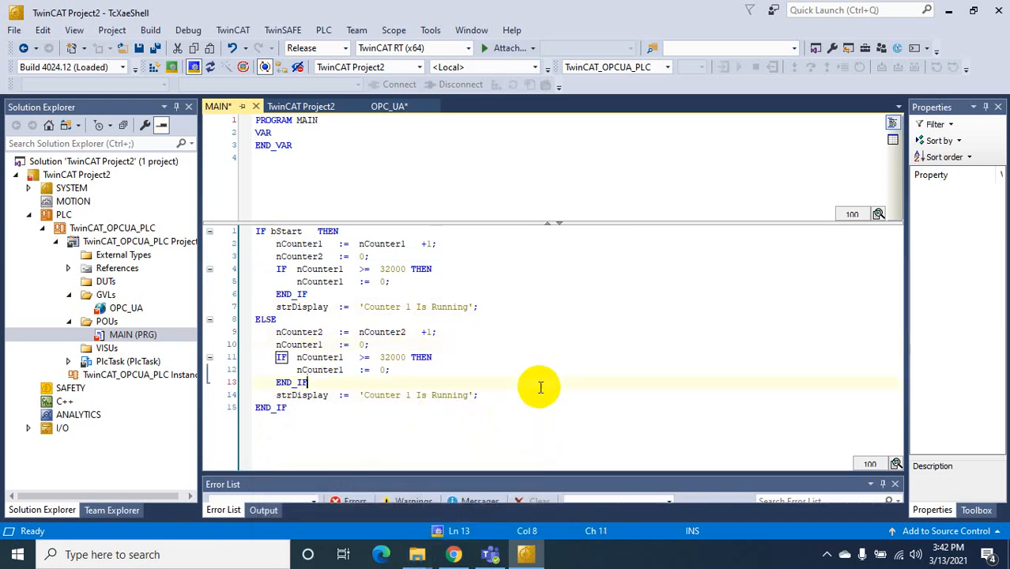
click(345, 358)
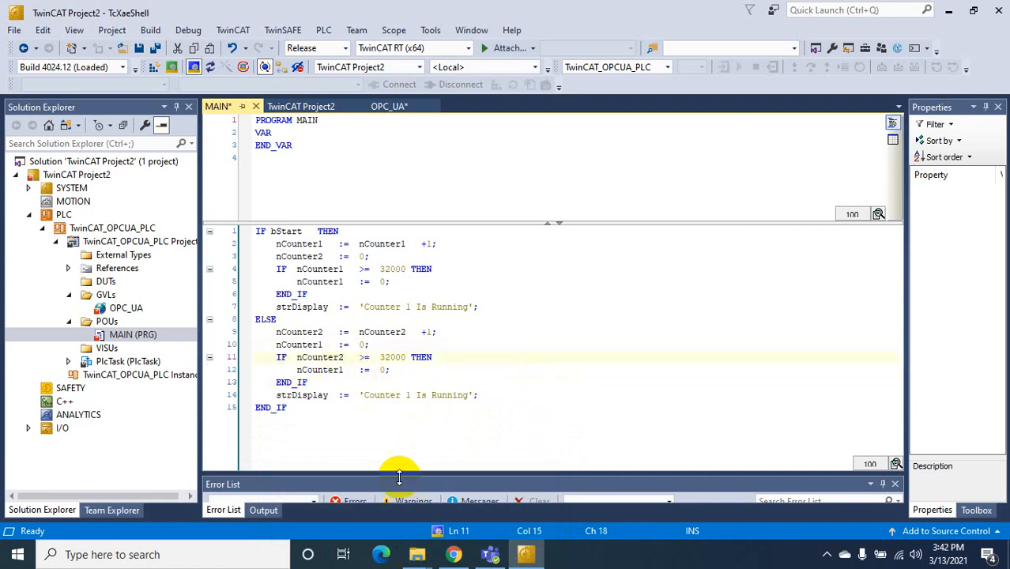
click(345, 370)
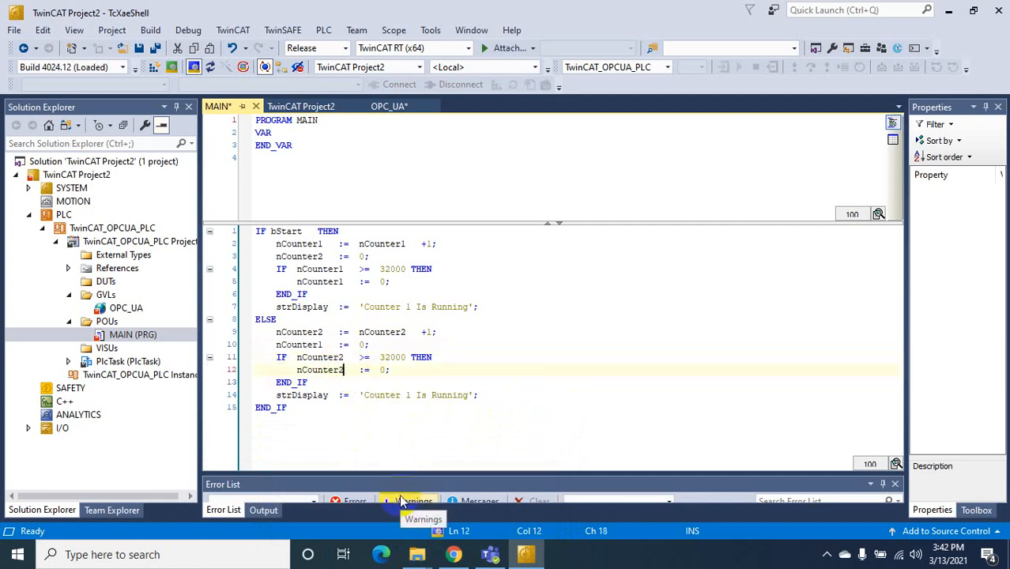
click(408, 395)
mouse_move(453, 554)
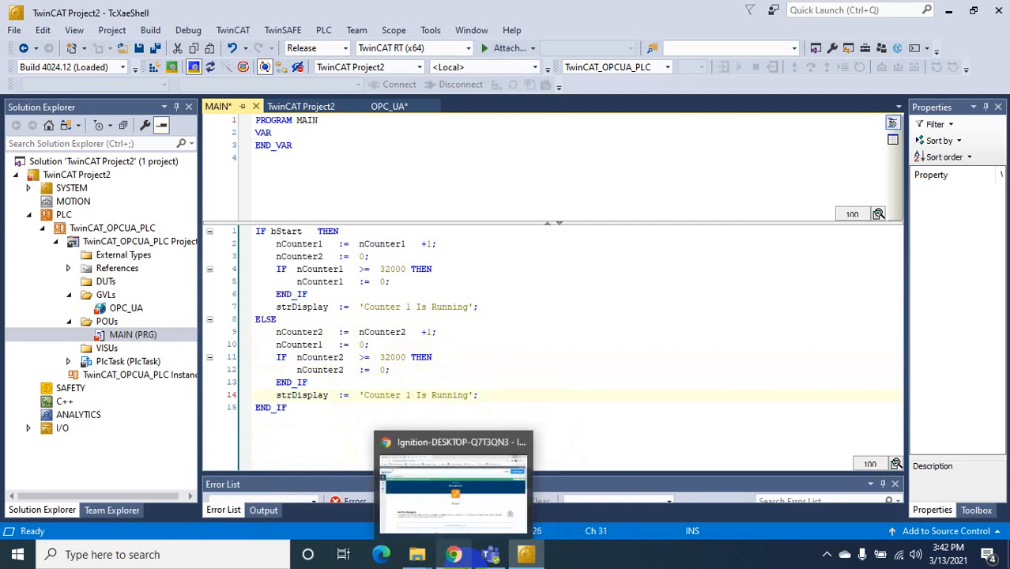
key(BackSpace)
text(2)
click(320, 417)
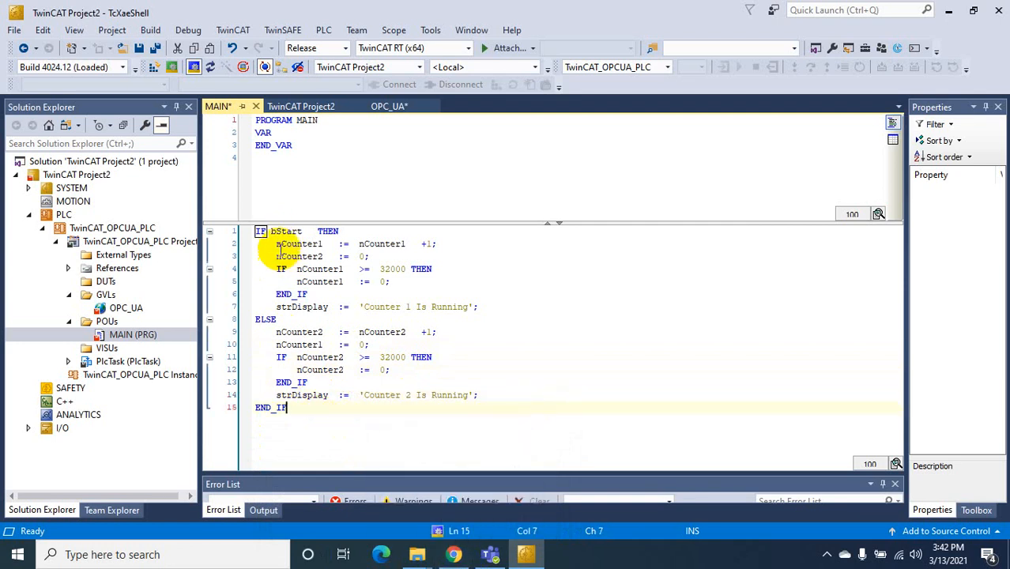
Review the ELSE branch on lines 9–14, checking nCounter1 on line 10
mouse_move(281, 234)
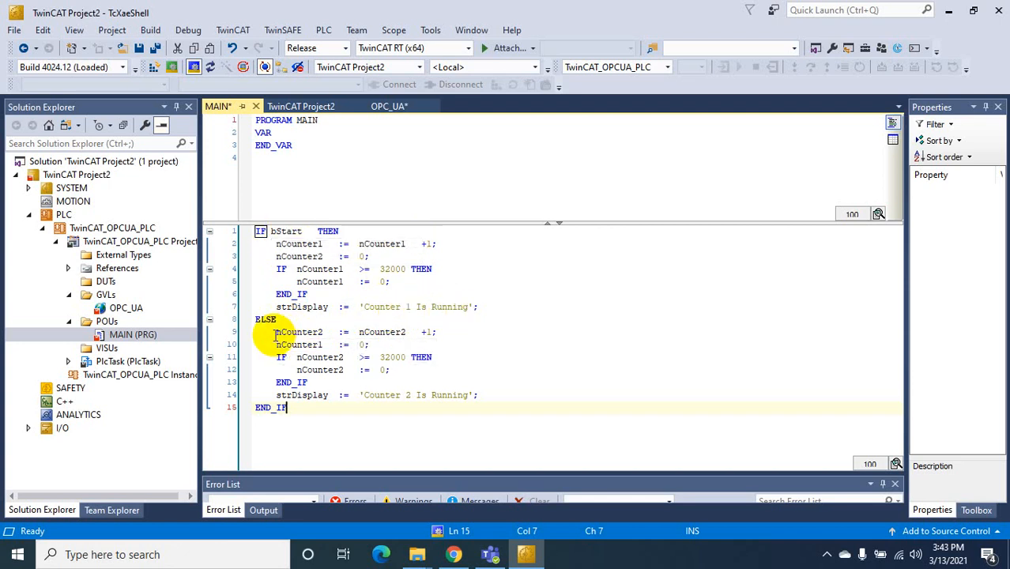
drag(276, 332, 481, 397)
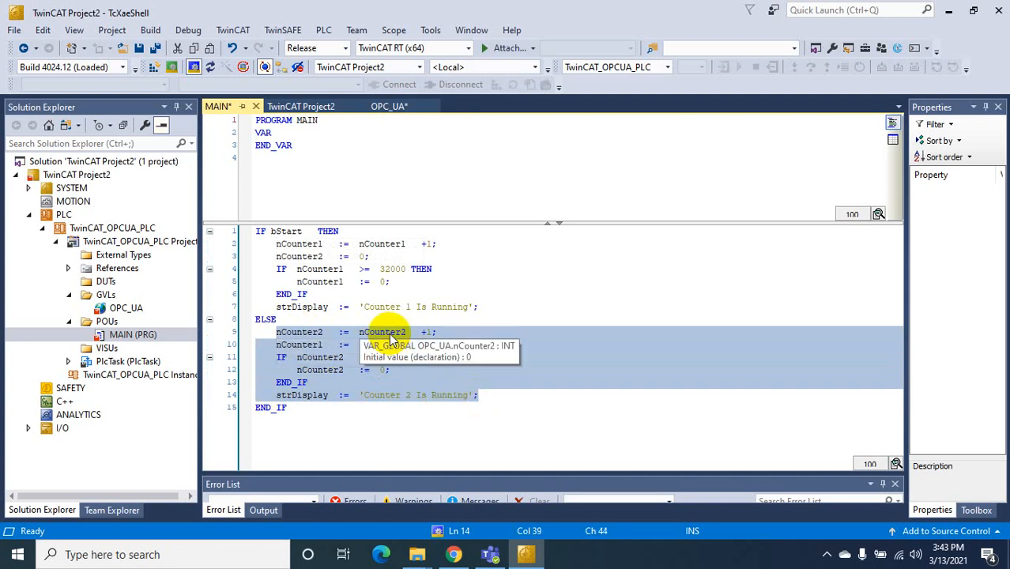
click(313, 345)
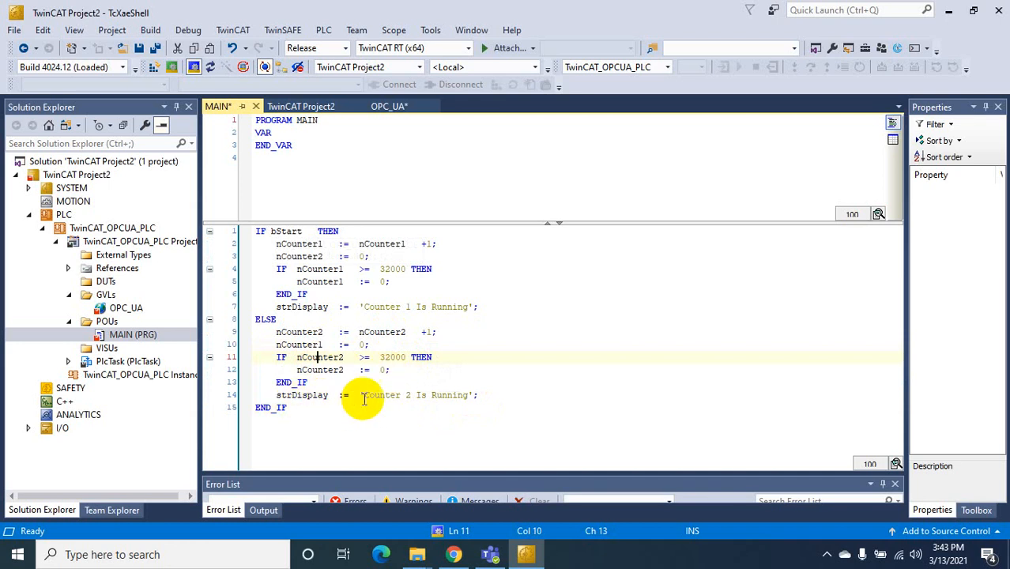
click(497, 393)
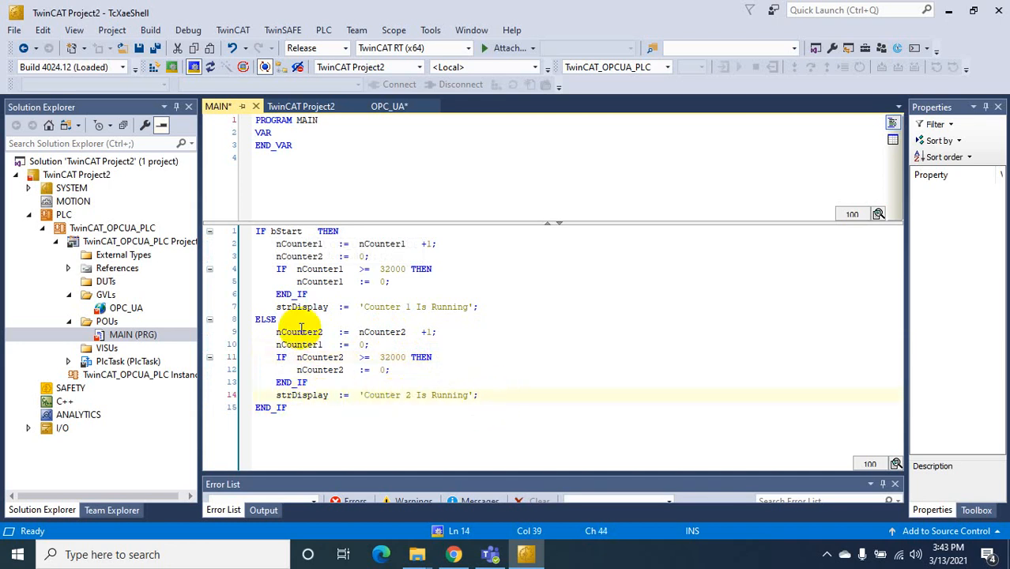
Save all, build the solution, and confirm 0 errors in the Error List
click(156, 49)
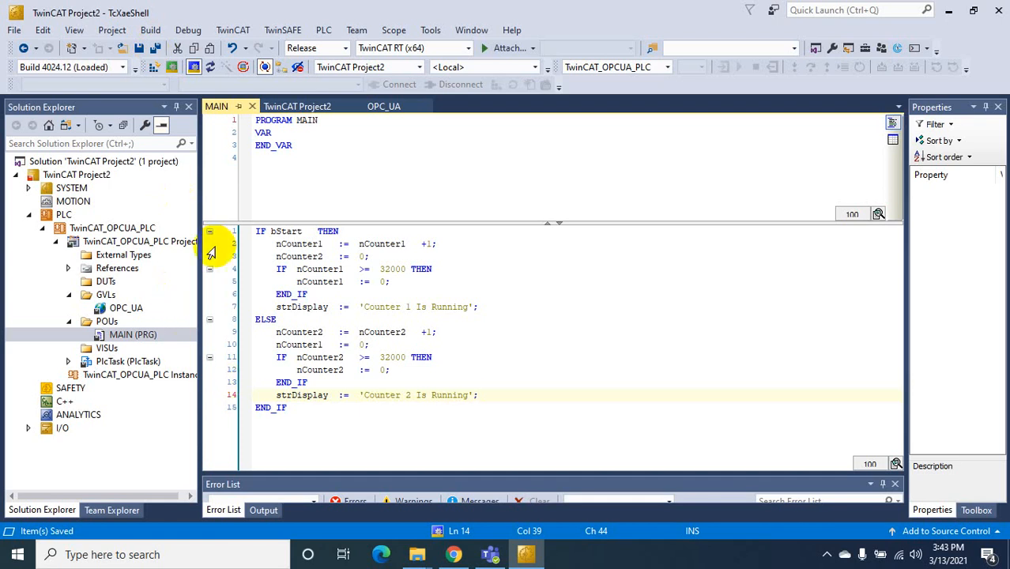
click(150, 30)
click(151, 45)
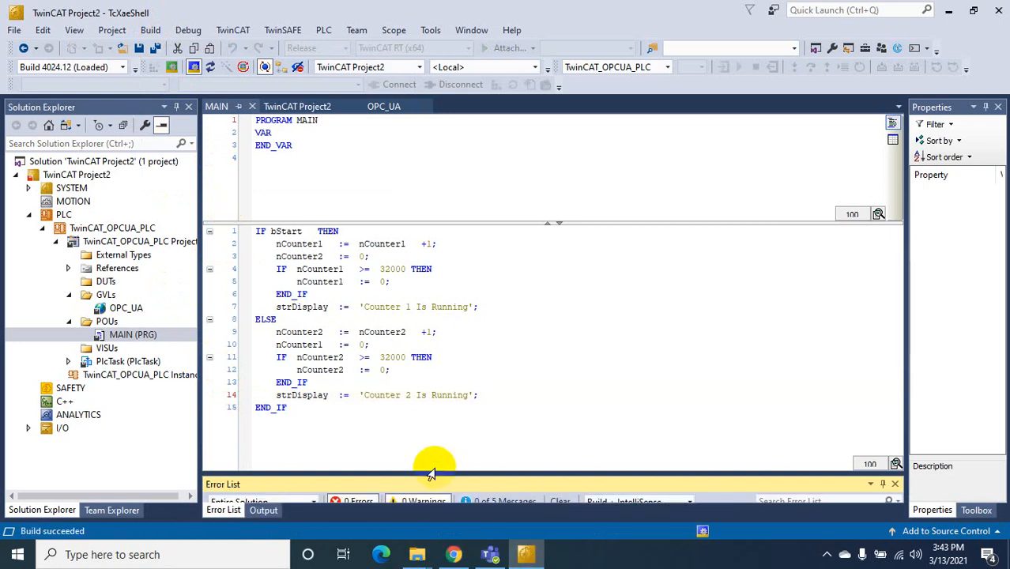
drag(442, 472, 450, 340)
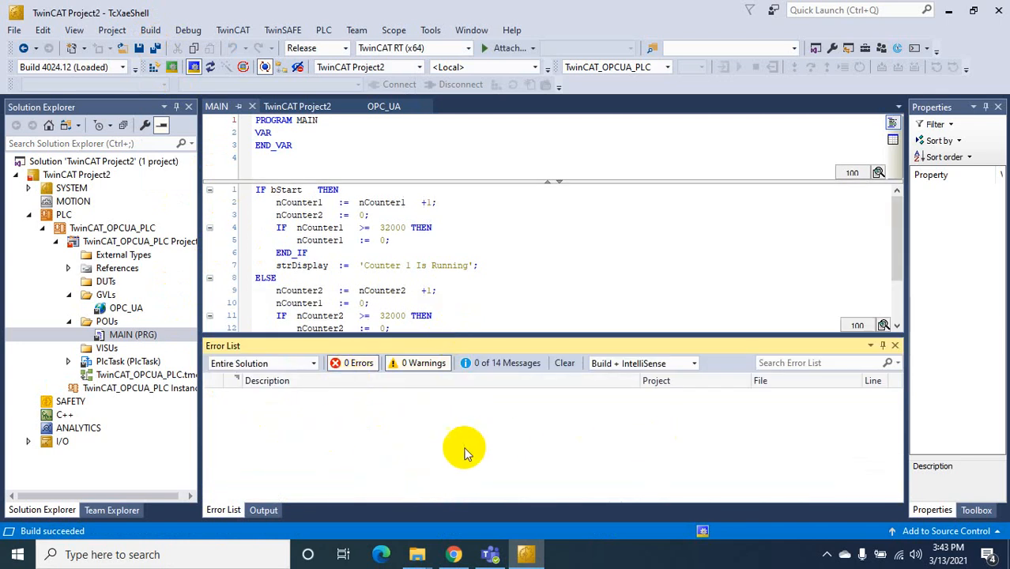
click(883, 345)
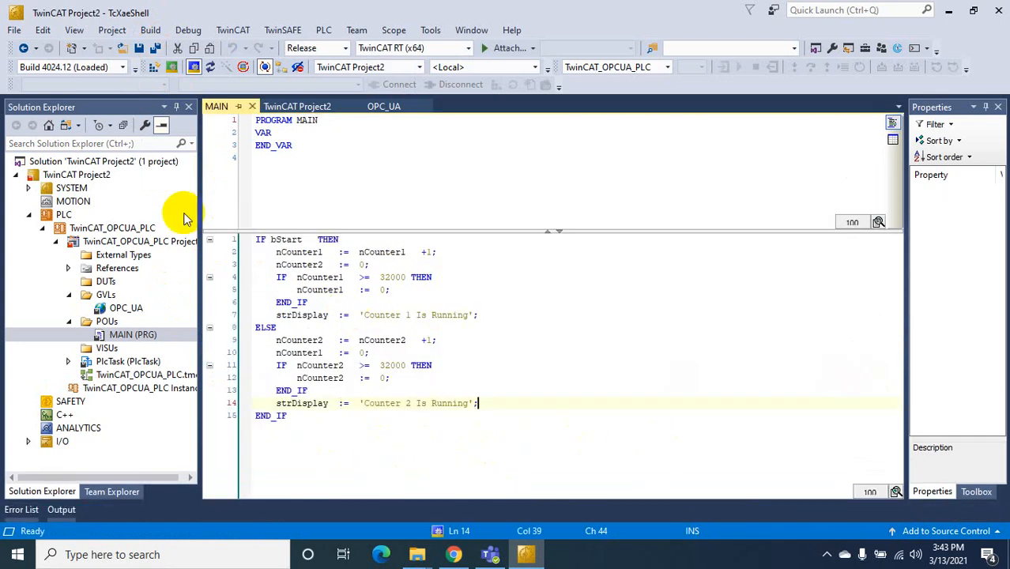
click(101, 161)
Create an Empty TwinCAT Connectivity Project, TwinCAT Connectivity Project1, from the solution's Add > New Project
right_click(105, 163)
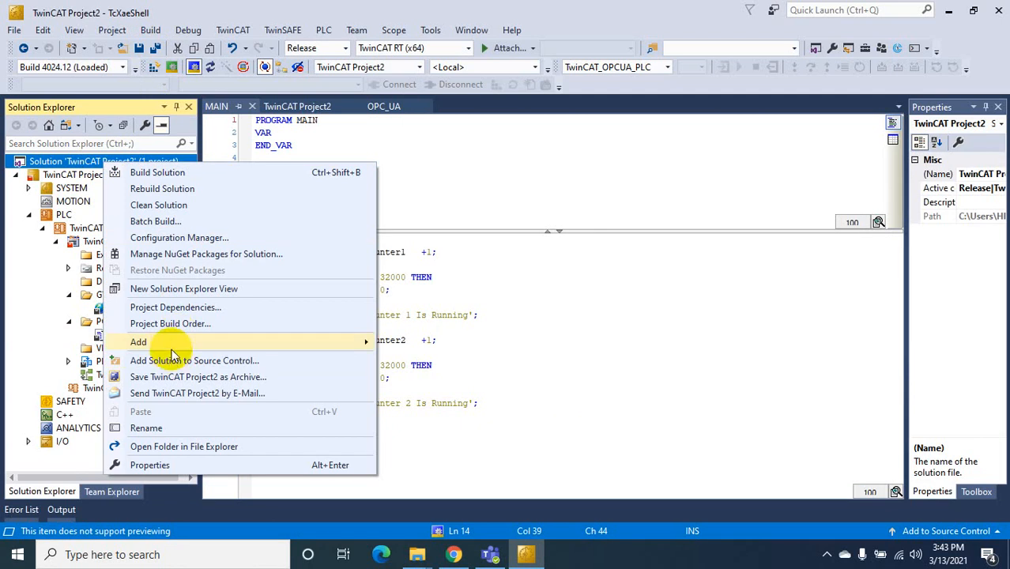
mouse_move(140, 345)
click(417, 347)
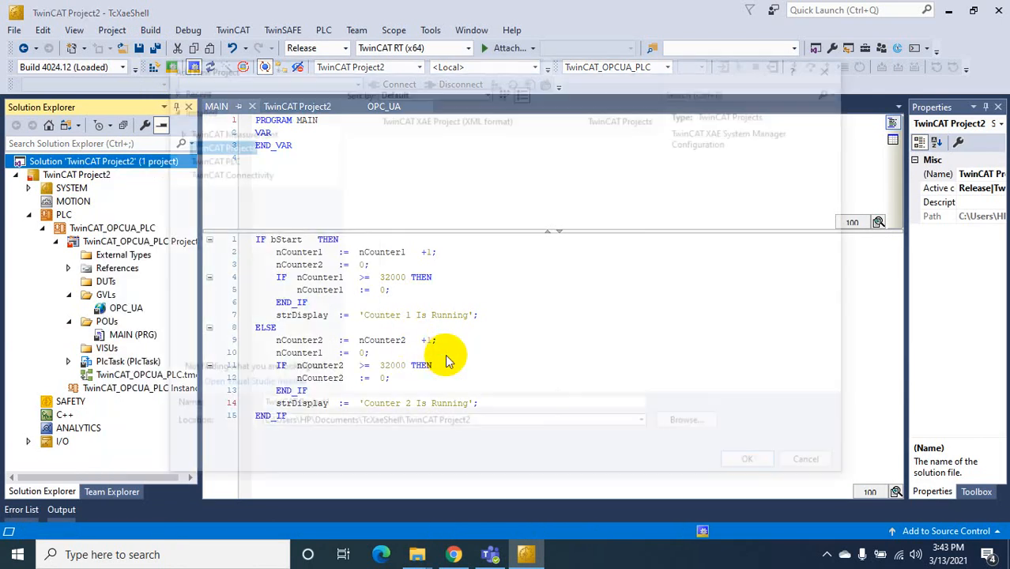
click(230, 175)
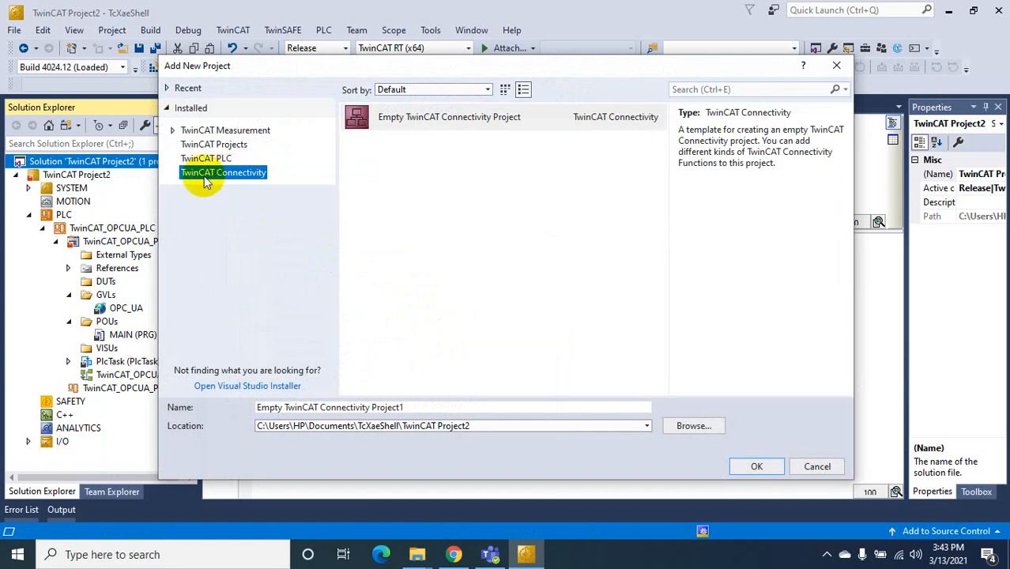
click(440, 120)
click(288, 408)
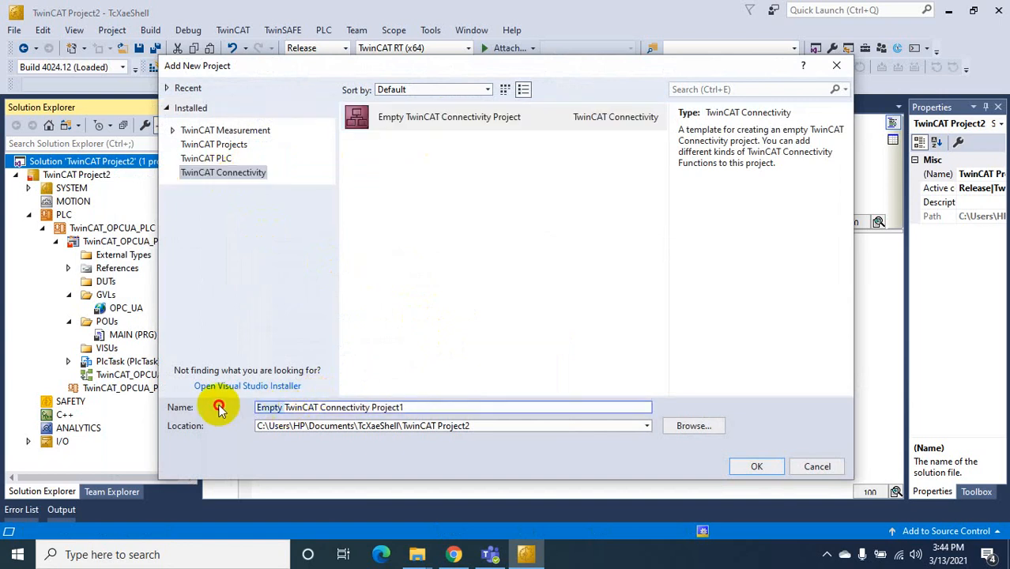
click(752, 467)
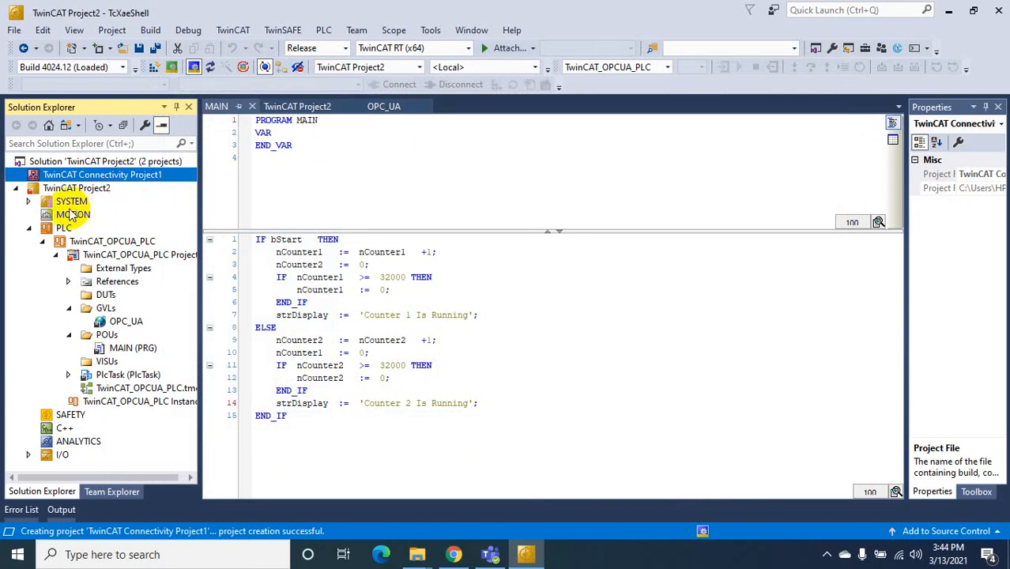
Open the License settings under SYSTEM to check them
click(29, 202)
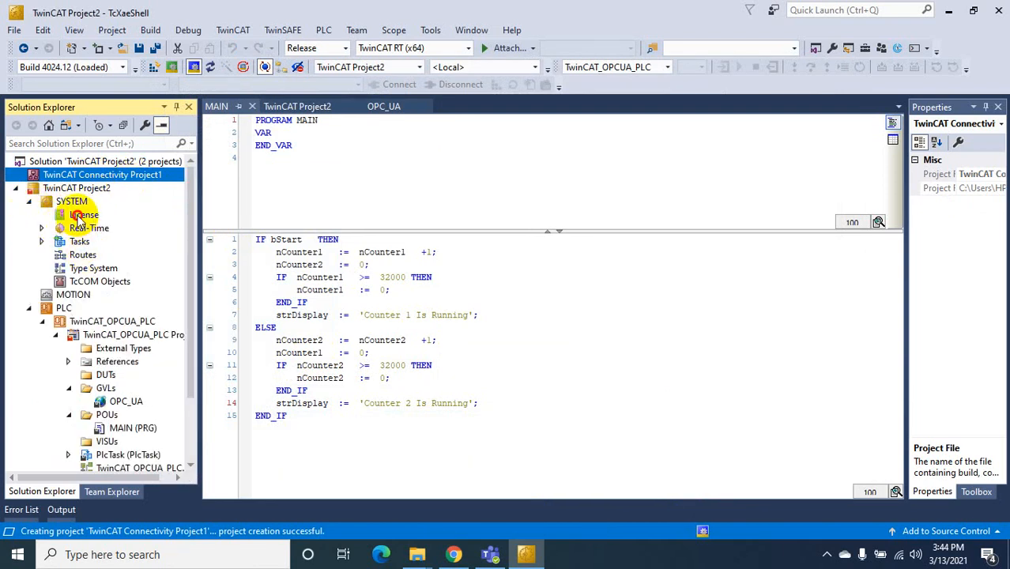
double_click(79, 214)
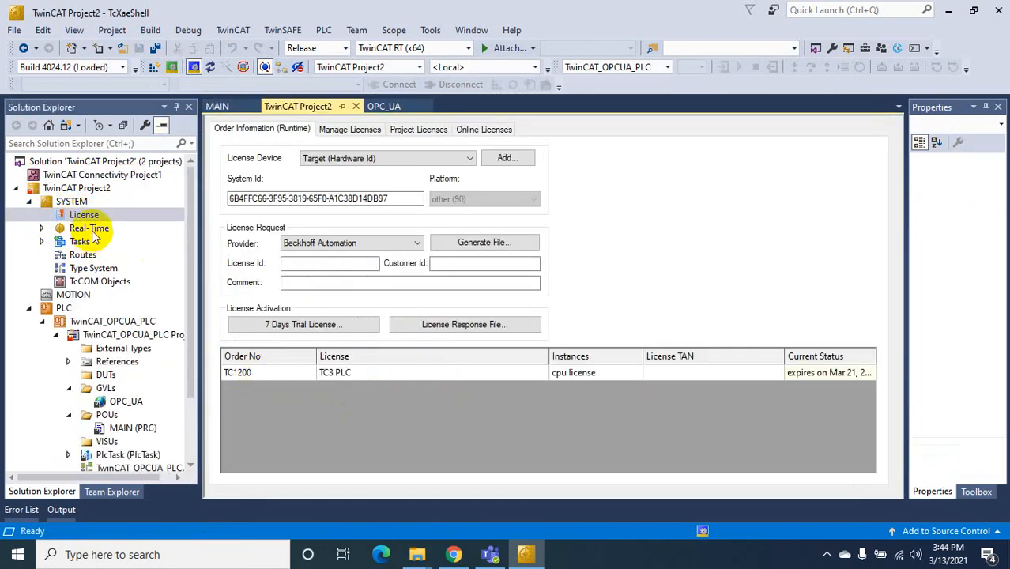
click(30, 201)
Add a TwinCAT OPC-UA Server Project item to TwinCAT Connectivity Project1
click(88, 175)
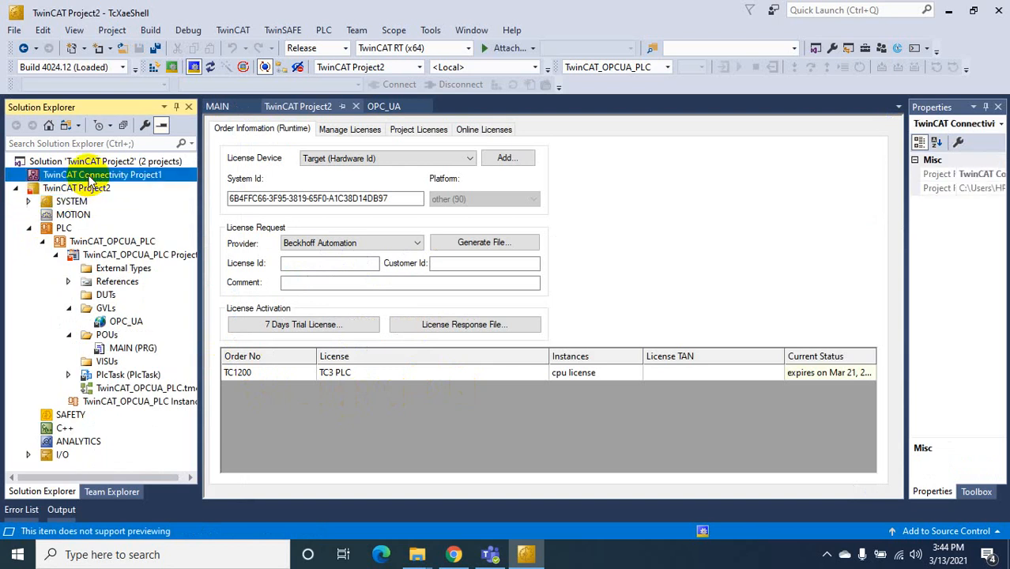
right_click(88, 177)
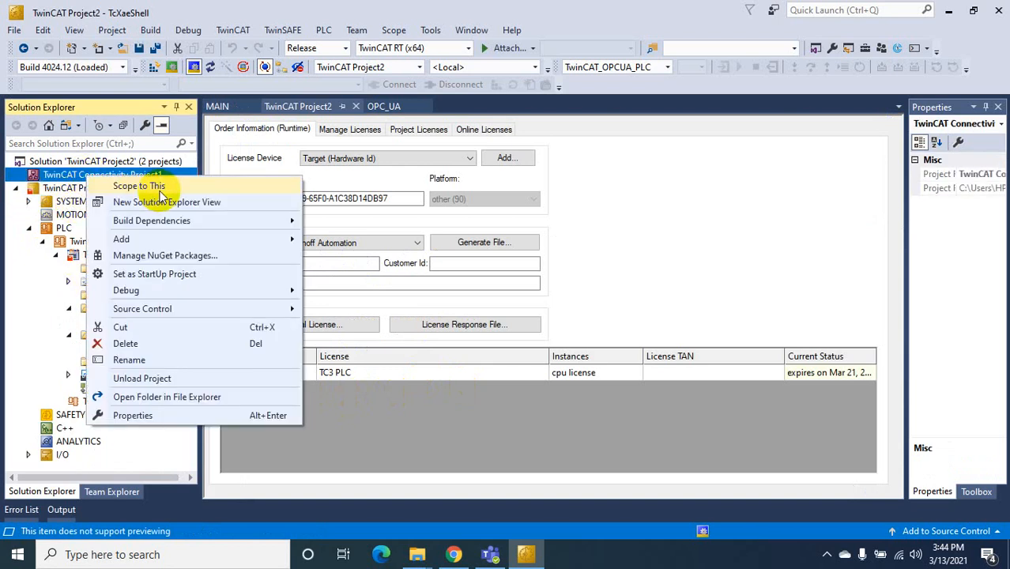
mouse_move(185, 237)
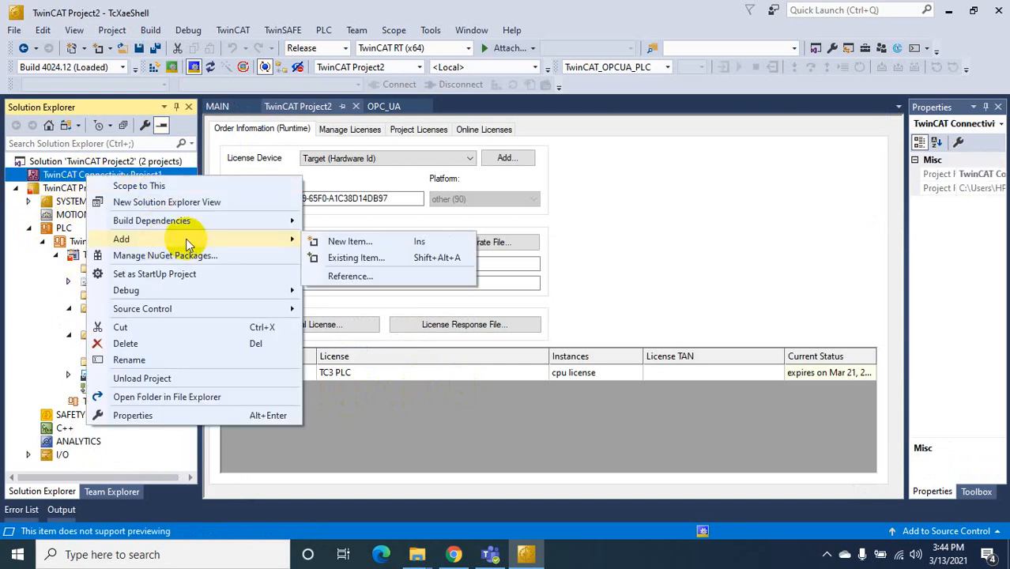
click(410, 238)
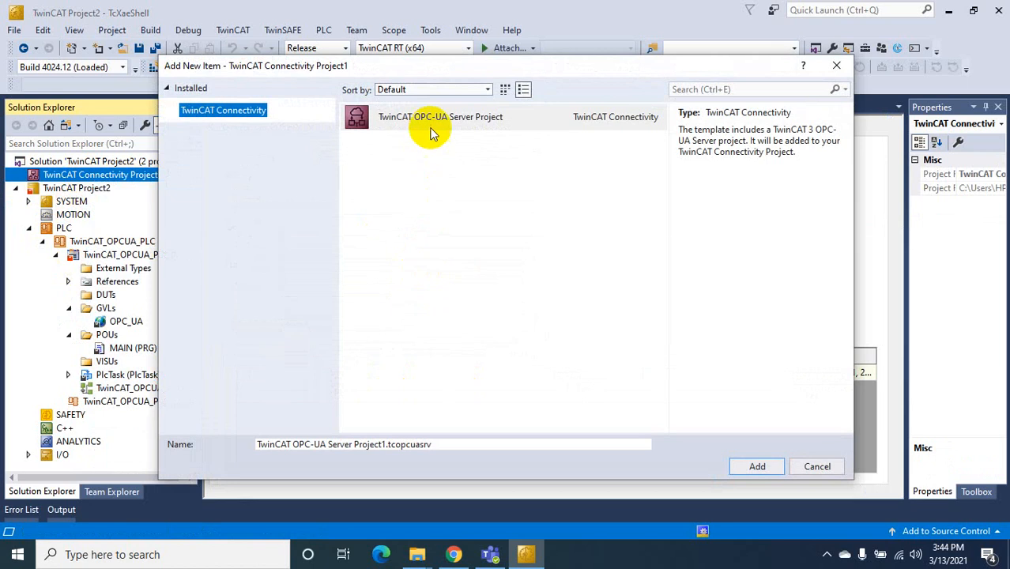
click(429, 120)
click(818, 466)
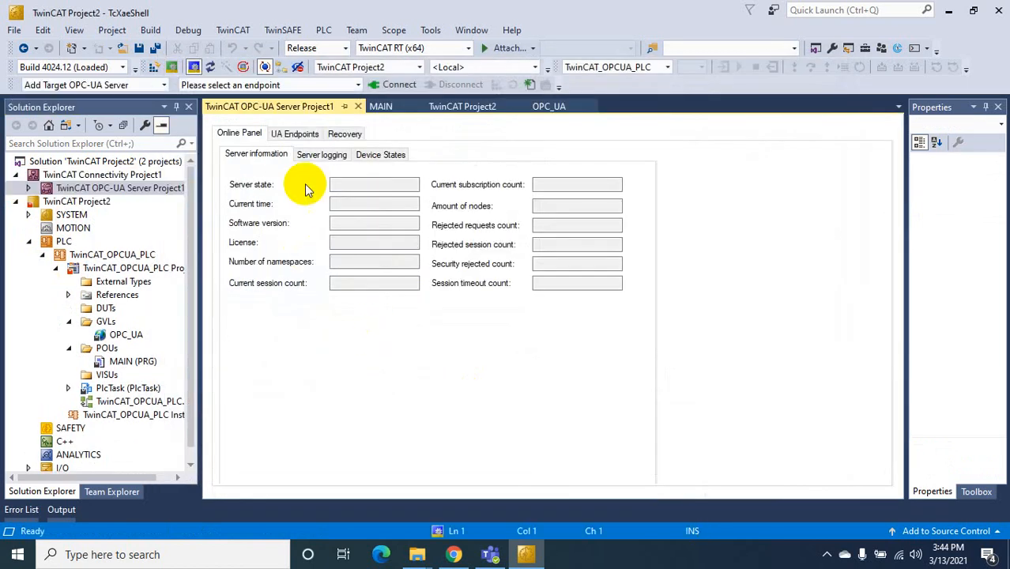
Enable the None security policy on the server's UA Endpoints
click(299, 136)
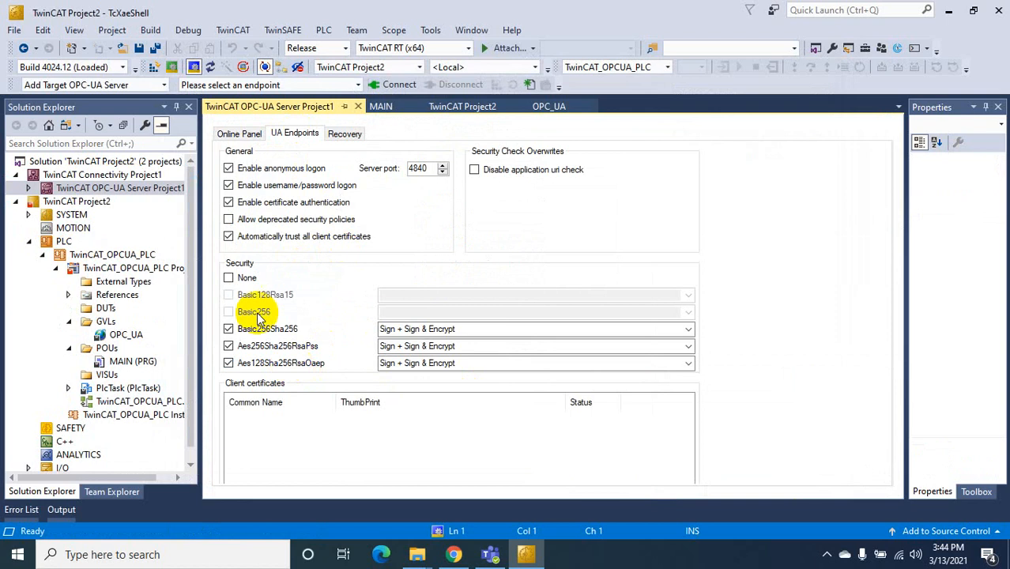
click(234, 279)
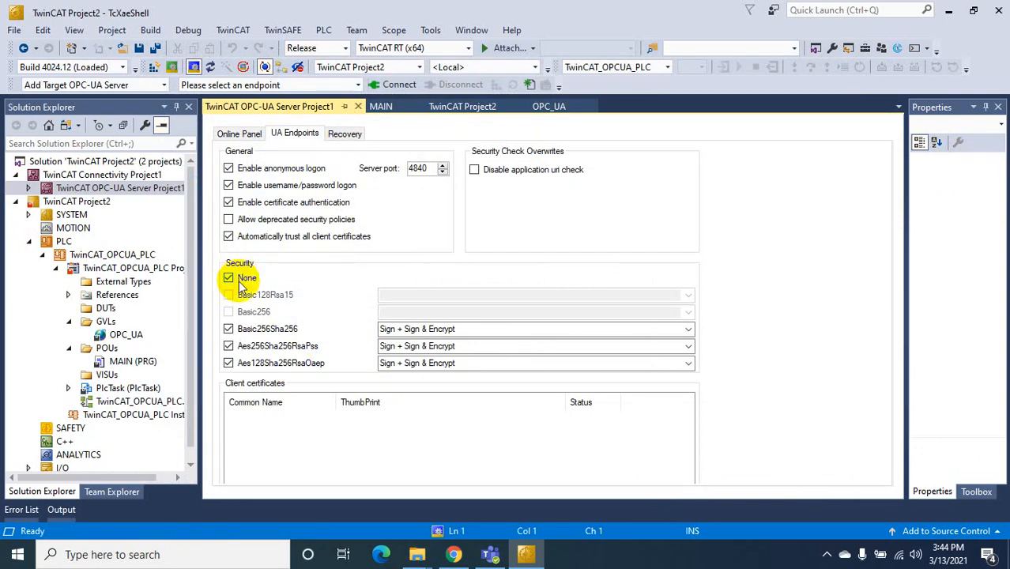
click(252, 134)
click(297, 133)
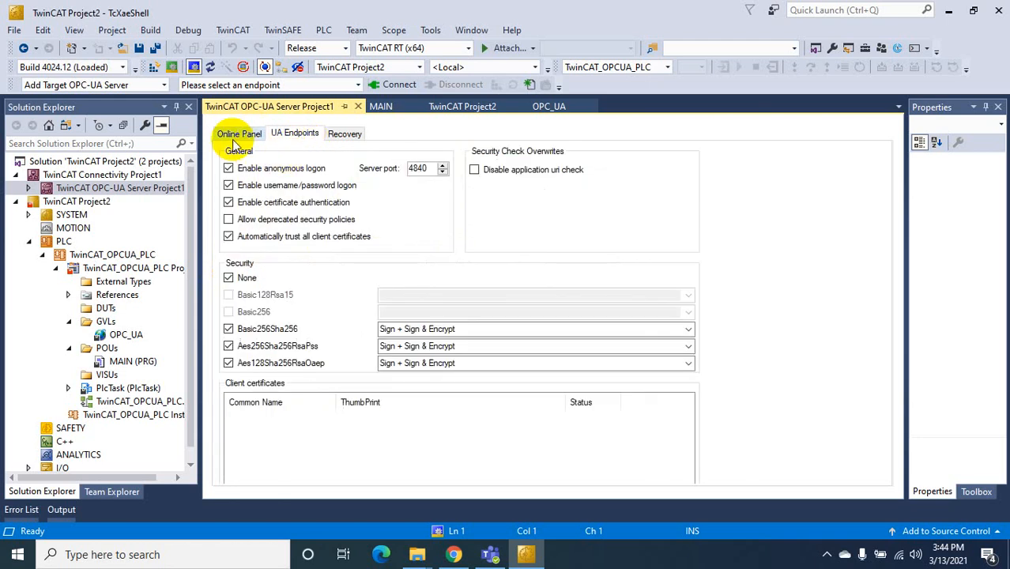
Replace the configured UA server entry with opc.tcp://localhost:4840
click(165, 86)
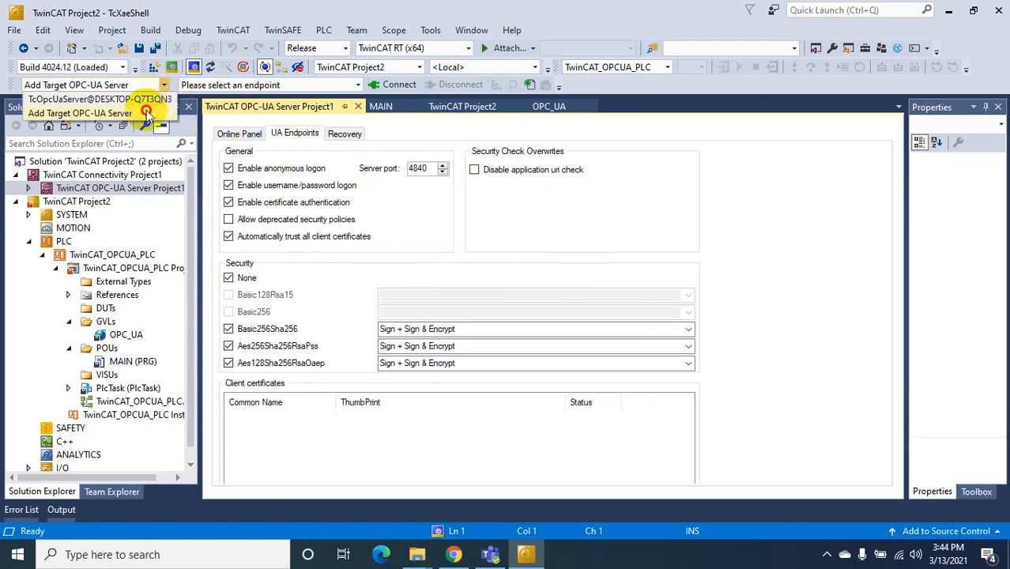
click(147, 113)
click(405, 194)
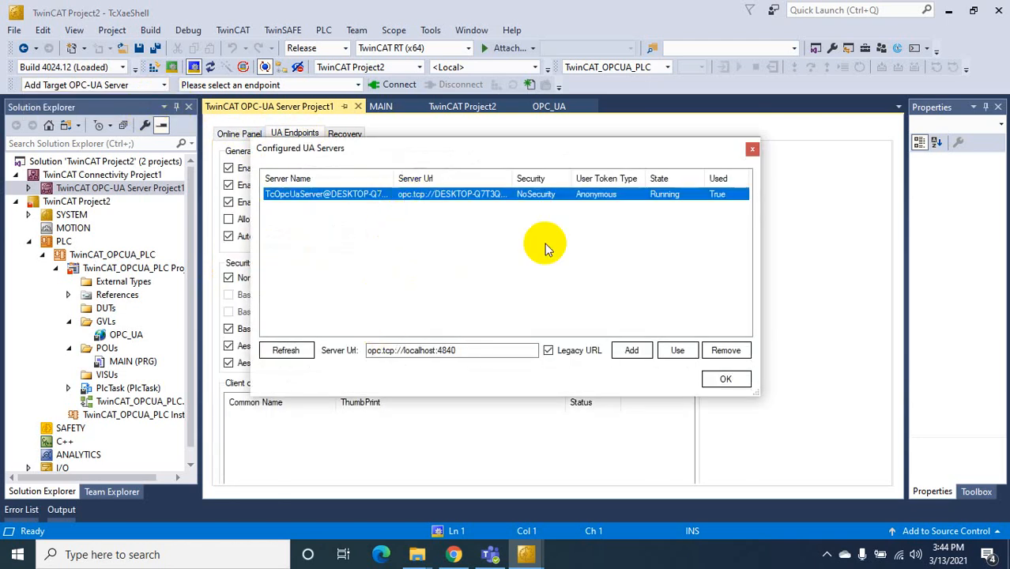
click(724, 352)
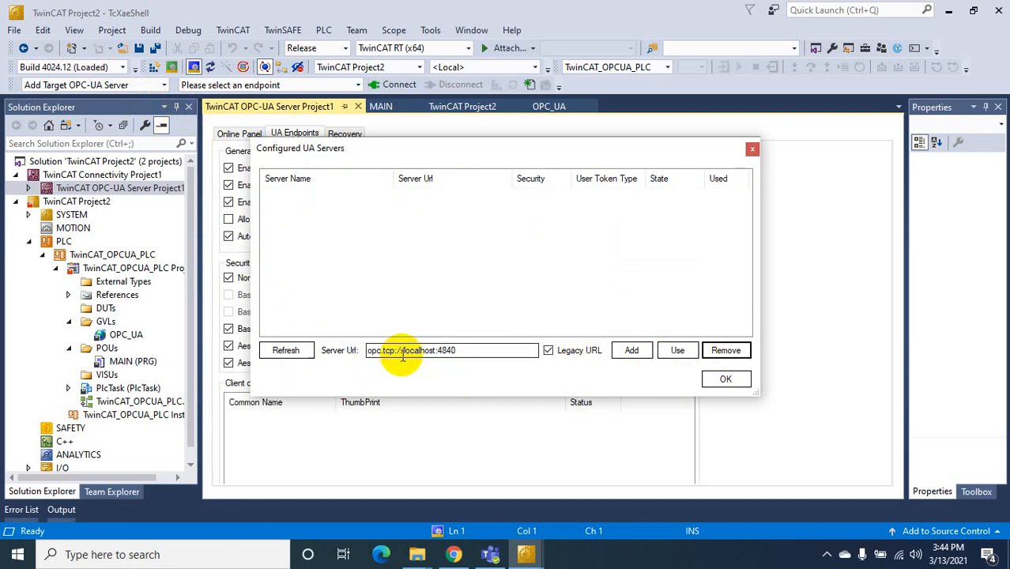
double_click(445, 351)
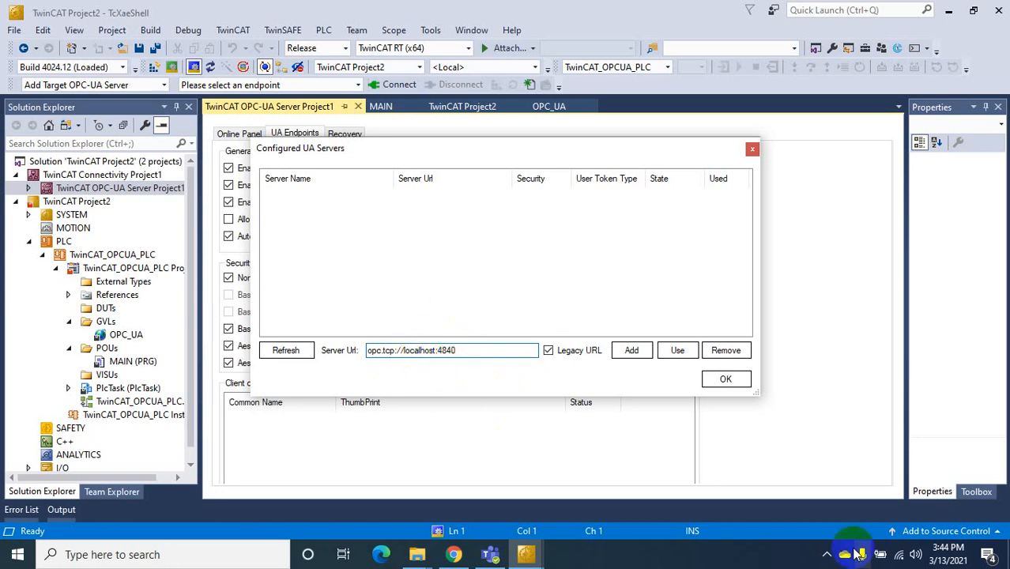
click(423, 351)
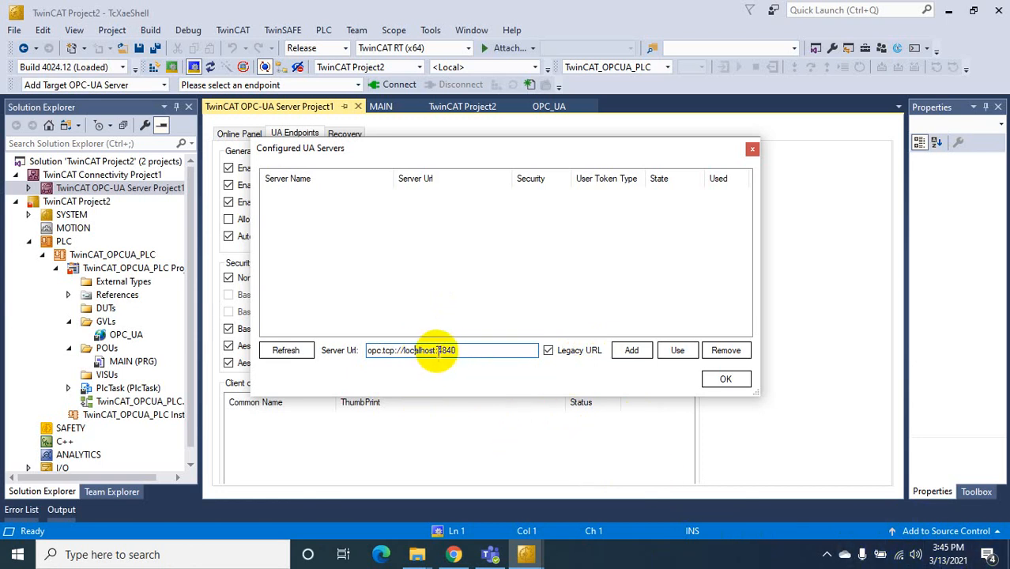
drag(428, 351, 403, 352)
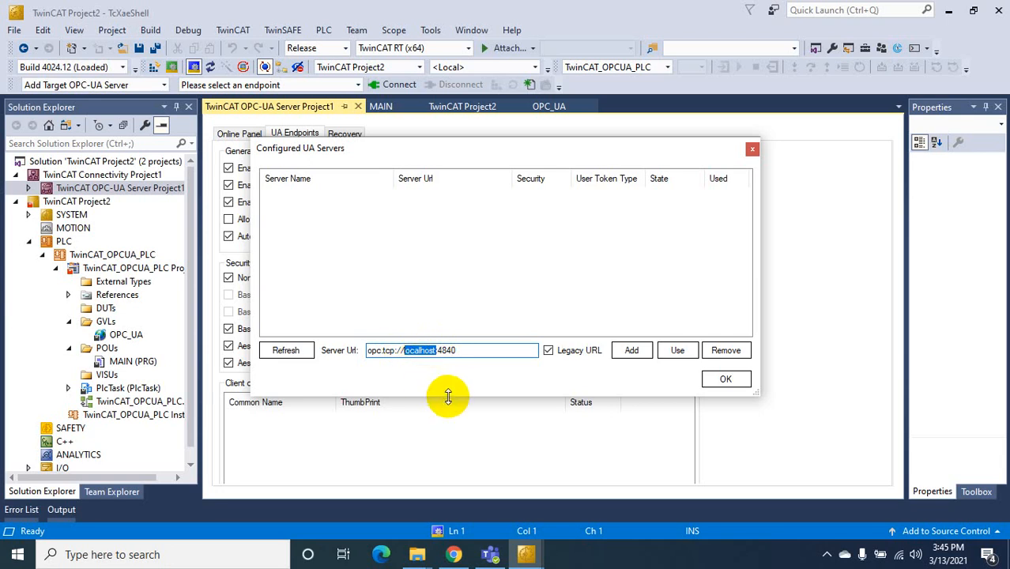
click(633, 358)
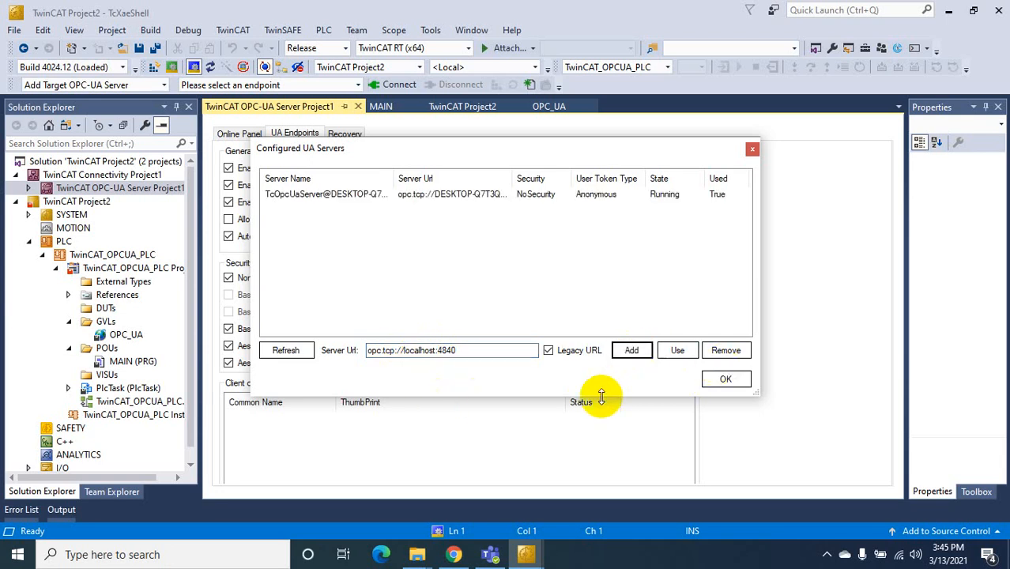
click(594, 197)
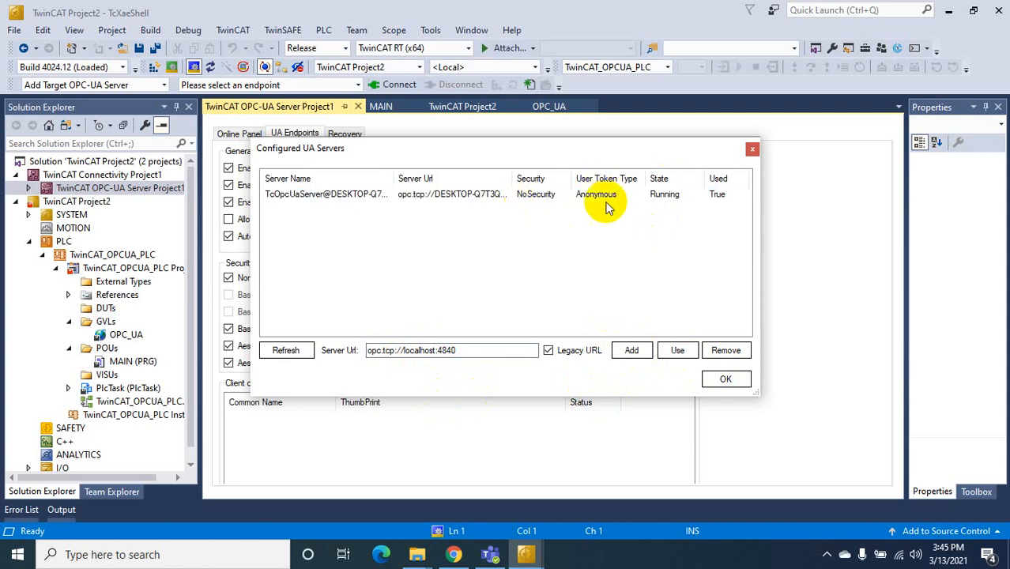
click(739, 381)
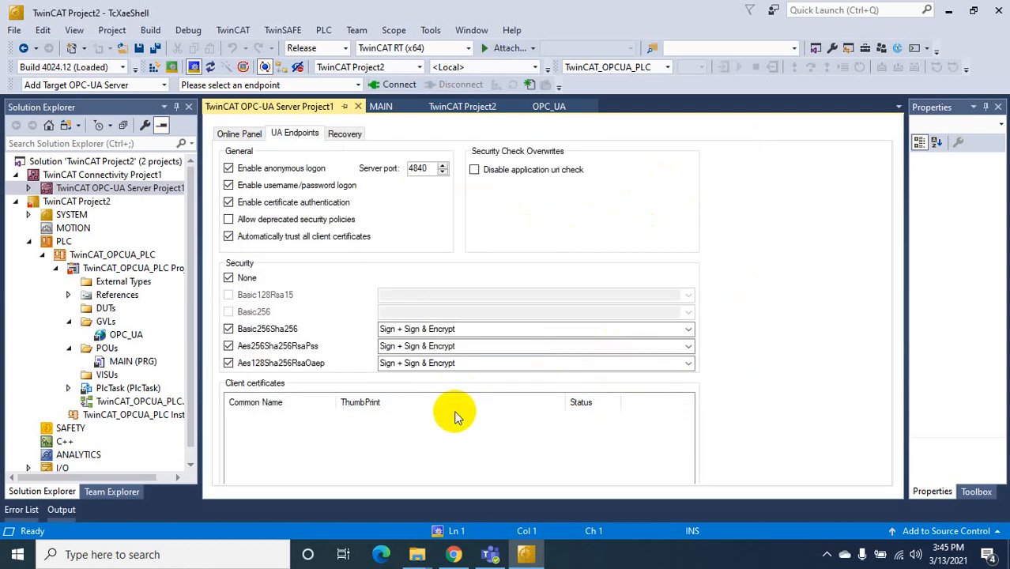
Connect anonymously to the TcOpcUaServer target over the unsecured None endpoint
click(320, 83)
click(531, 324)
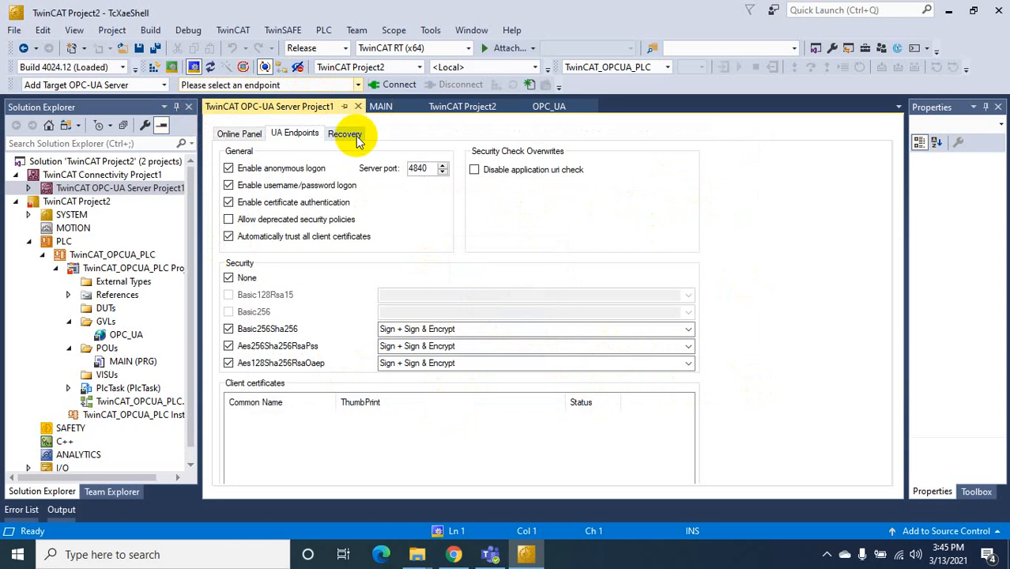
click(162, 85)
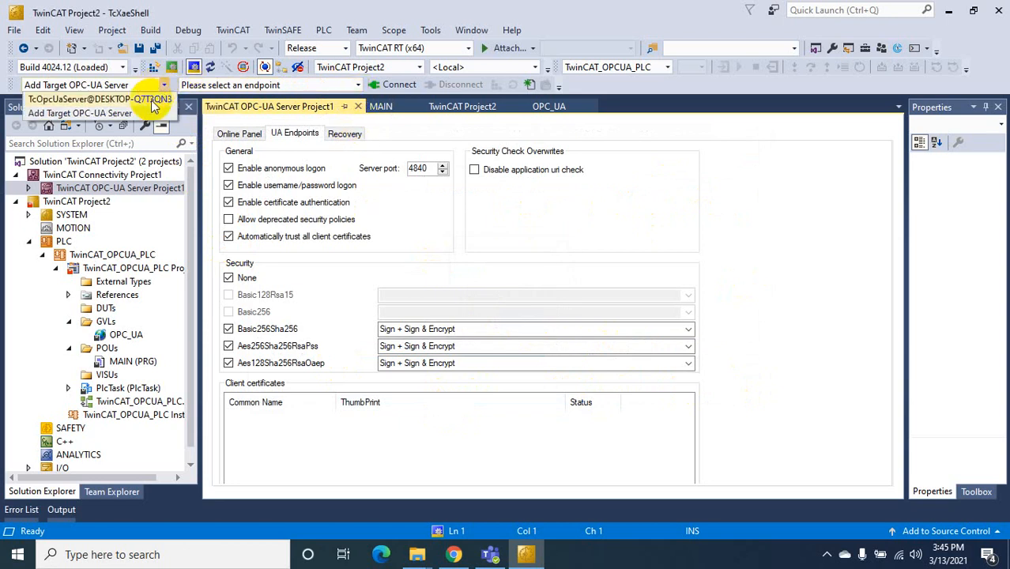
click(151, 99)
click(357, 85)
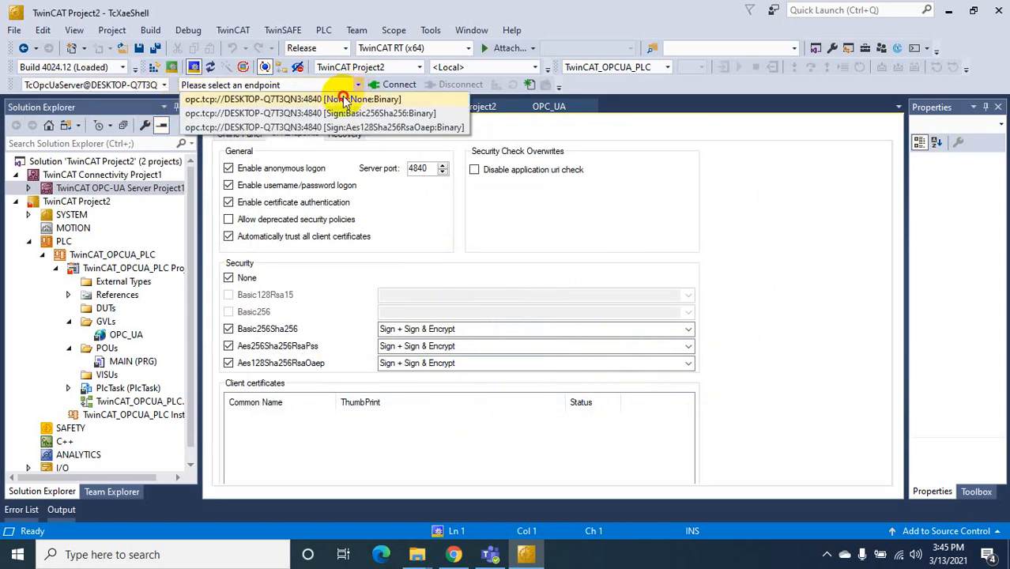
click(340, 98)
click(392, 86)
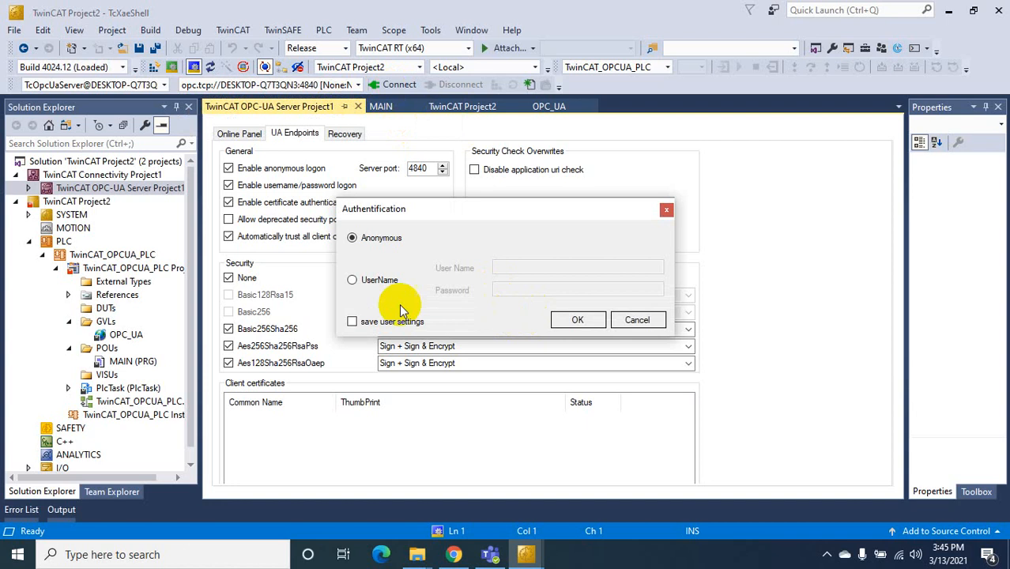
click(575, 320)
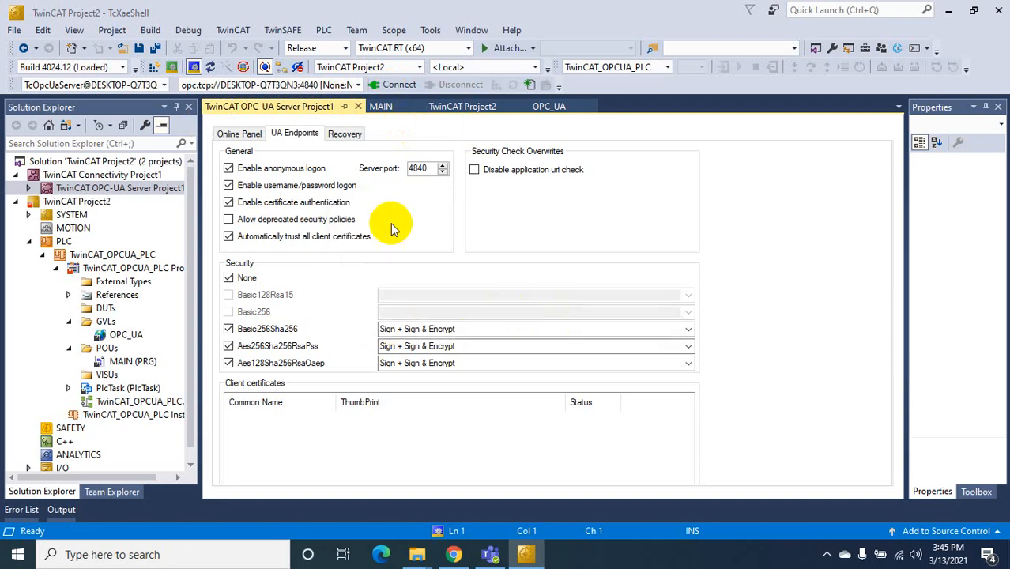
Load the server's running configuration, overwriting the open one
click(557, 330)
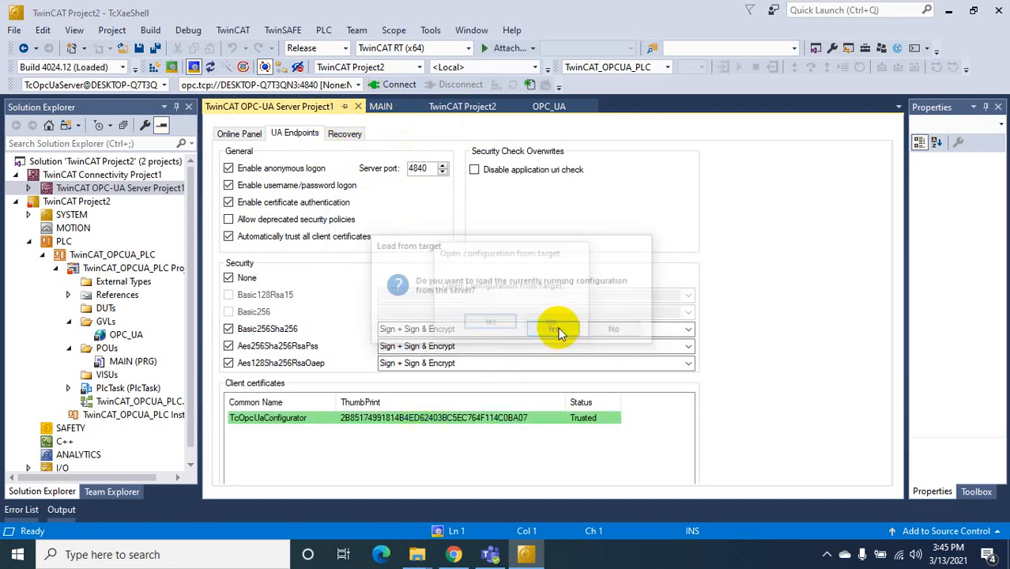
click(498, 323)
click(566, 343)
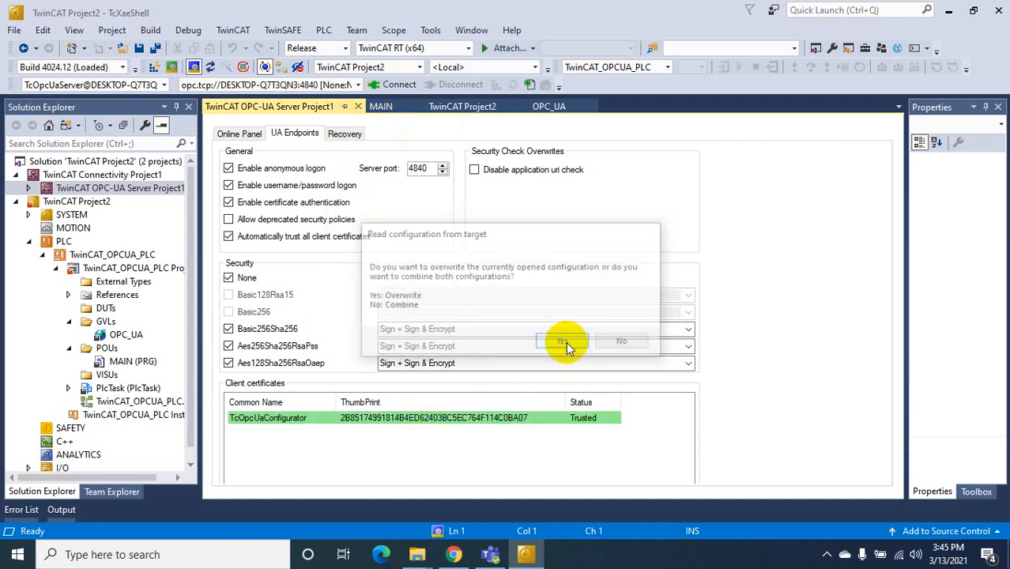
click(616, 328)
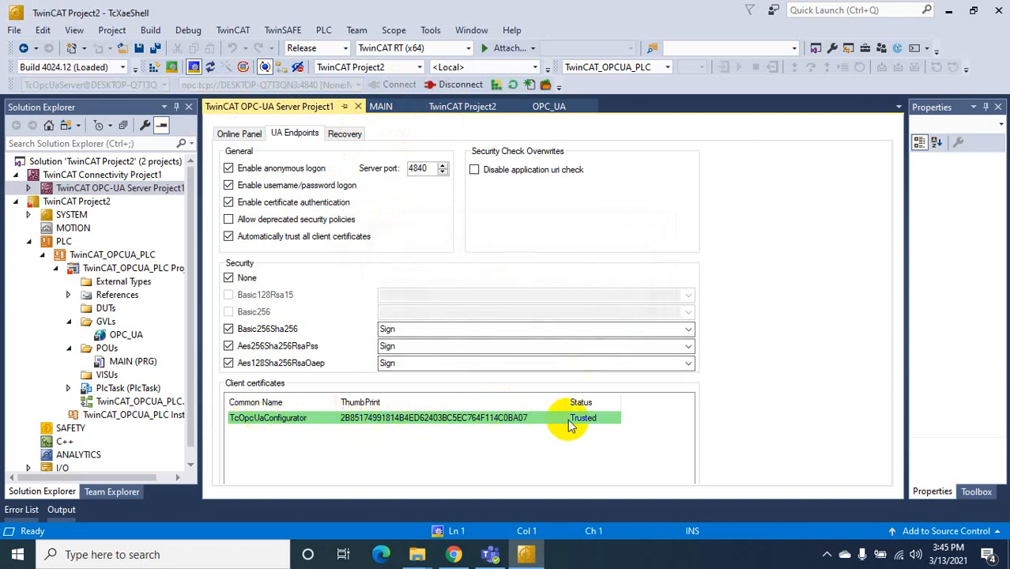
Put the TcOpcUaConfigurator client certificate on the trust list
click(412, 423)
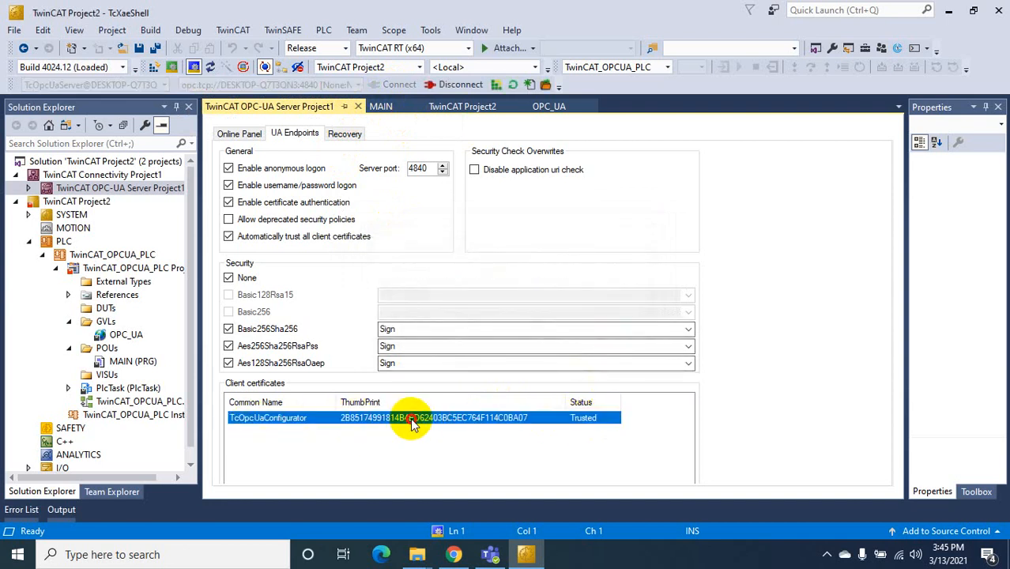
right_click(411, 423)
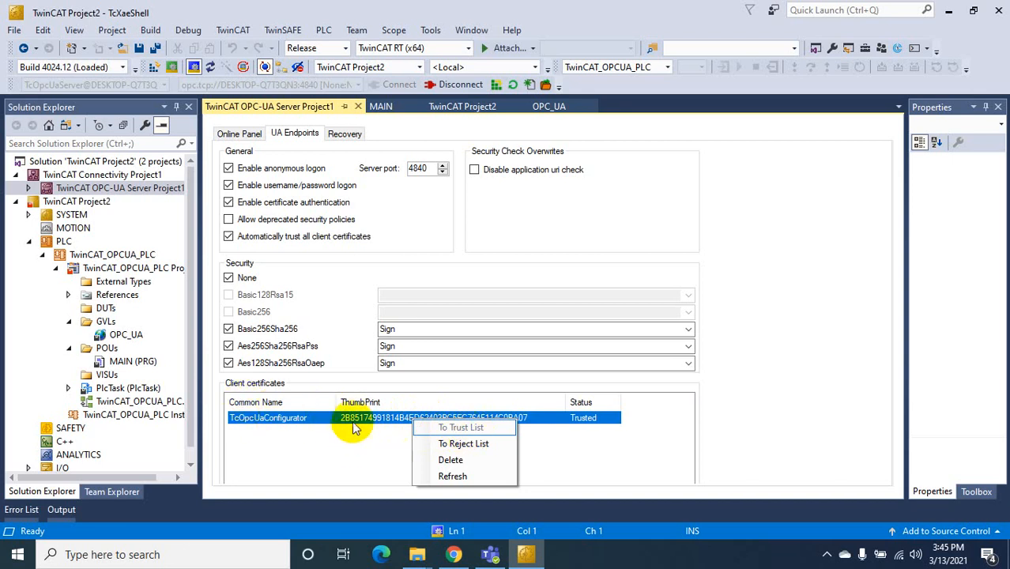
click(336, 452)
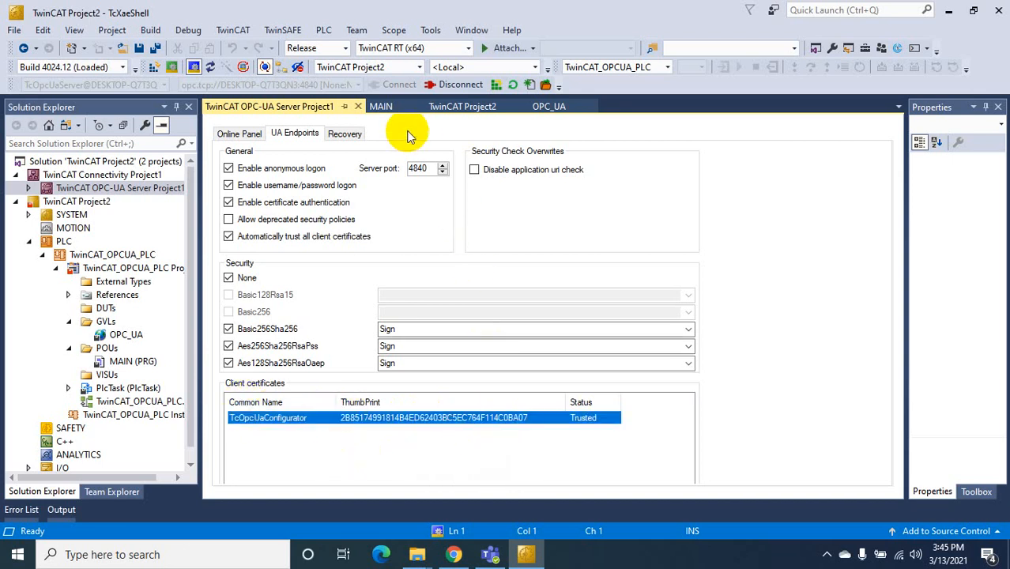
Save all and activate TwinCAT Project2's configuration, restarting TwinCAT in Run mode
click(155, 47)
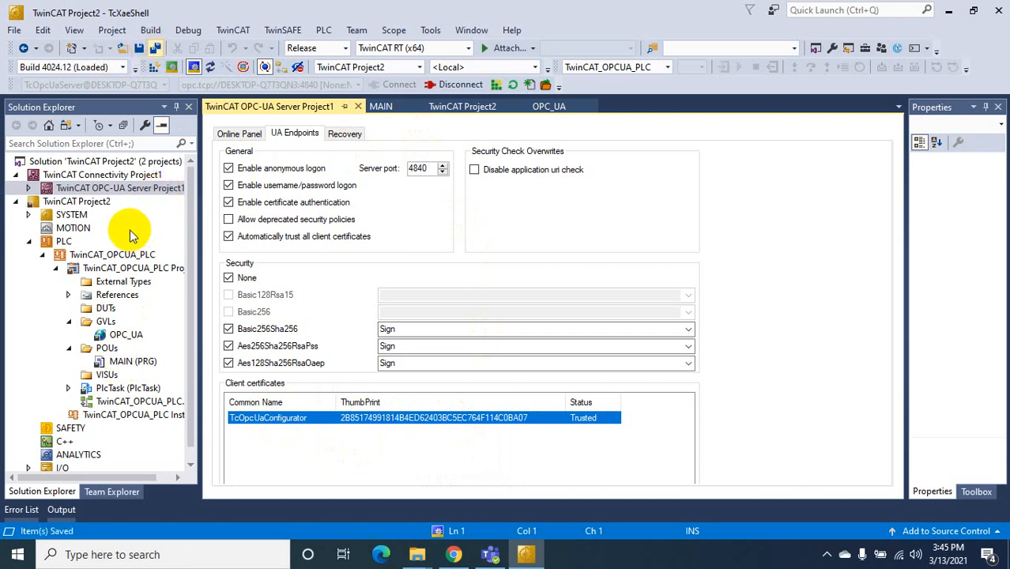
click(81, 201)
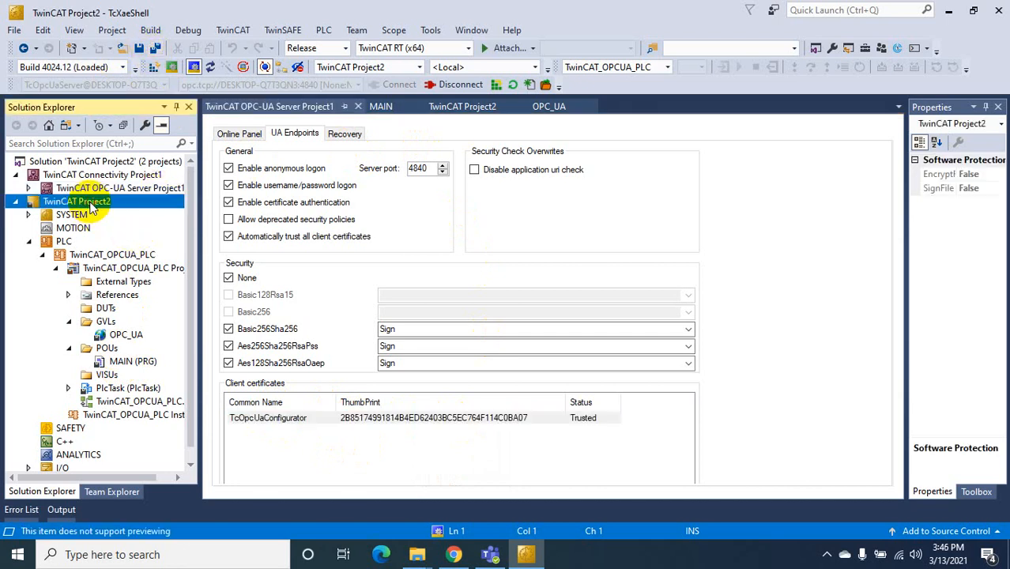
click(155, 66)
click(514, 316)
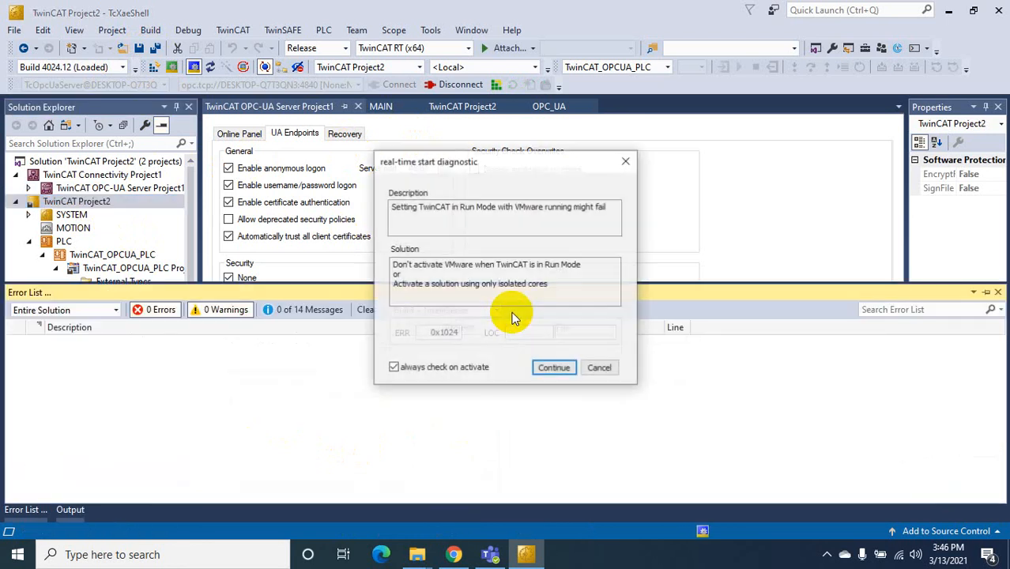
click(552, 367)
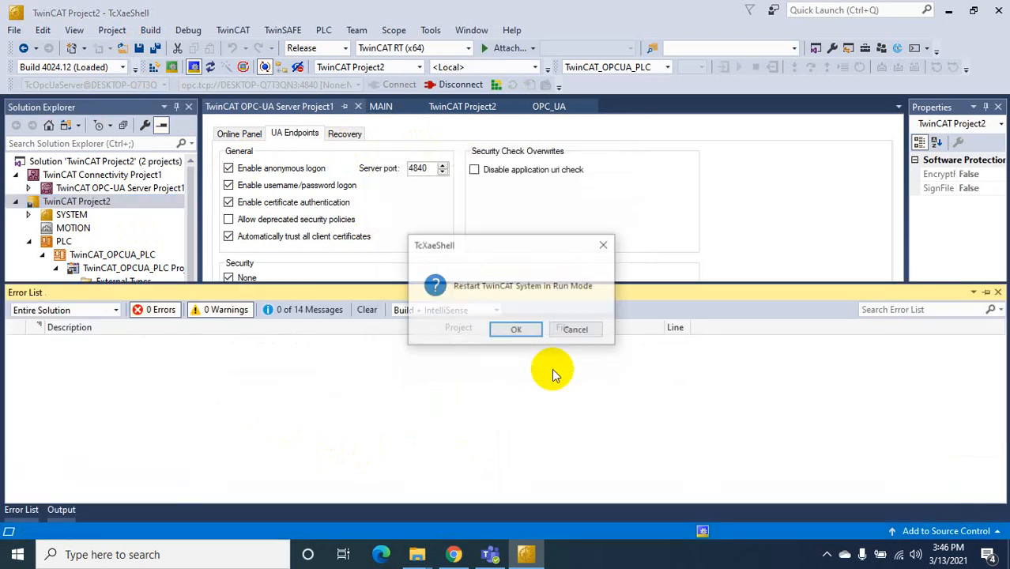
click(518, 329)
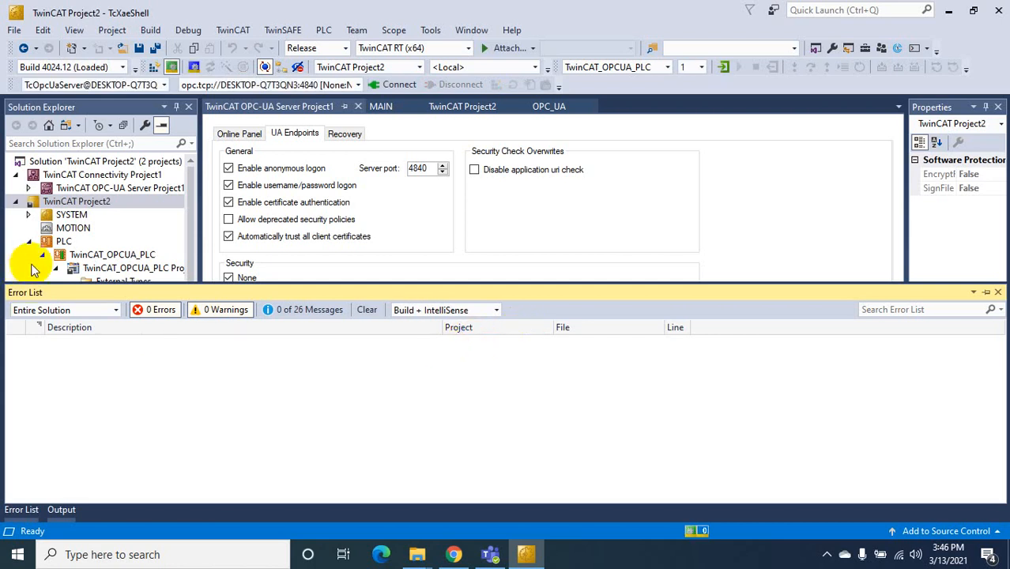
Open the License settings under SYSTEM and make the editor taller
click(986, 293)
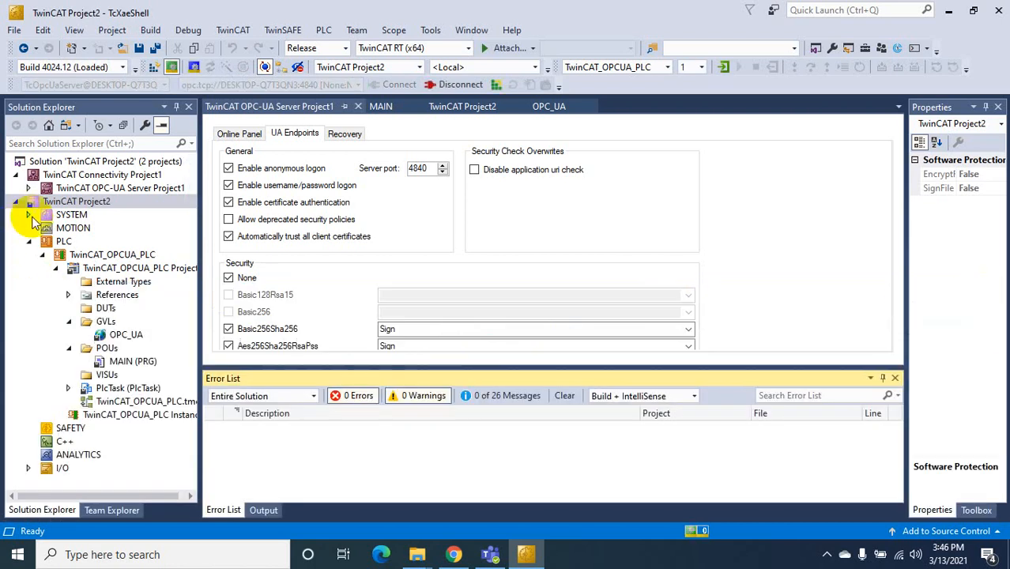
click(30, 214)
double_click(85, 229)
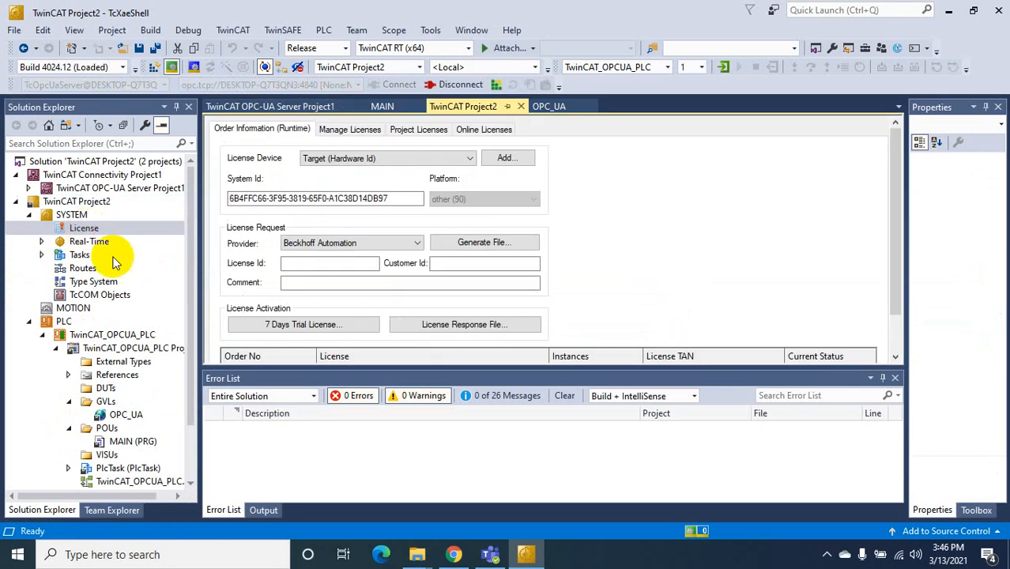
drag(463, 369, 478, 313)
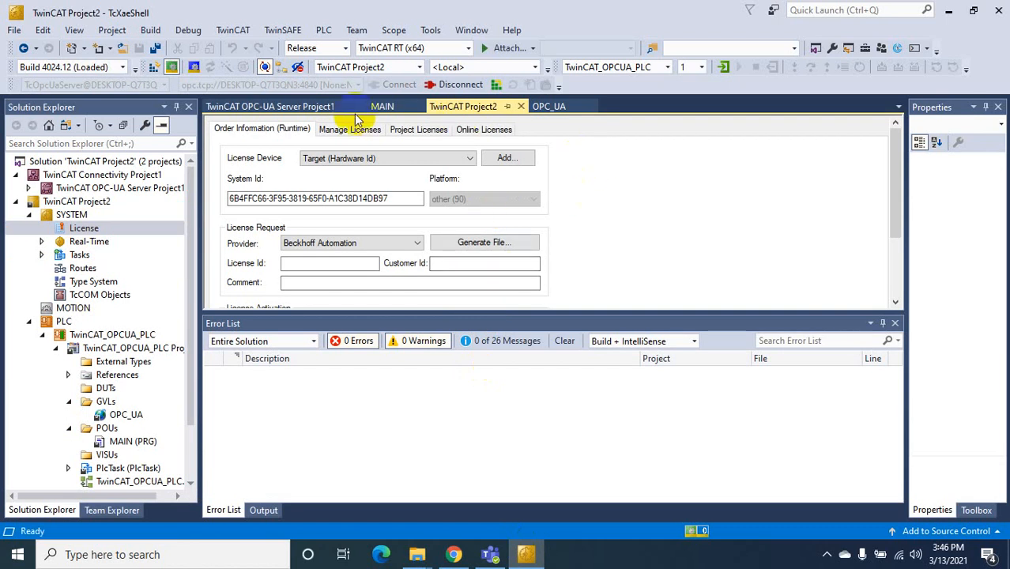
Log MAIN in to the PLC for live values and return to the Ignition Gateway page
click(381, 106)
click(725, 68)
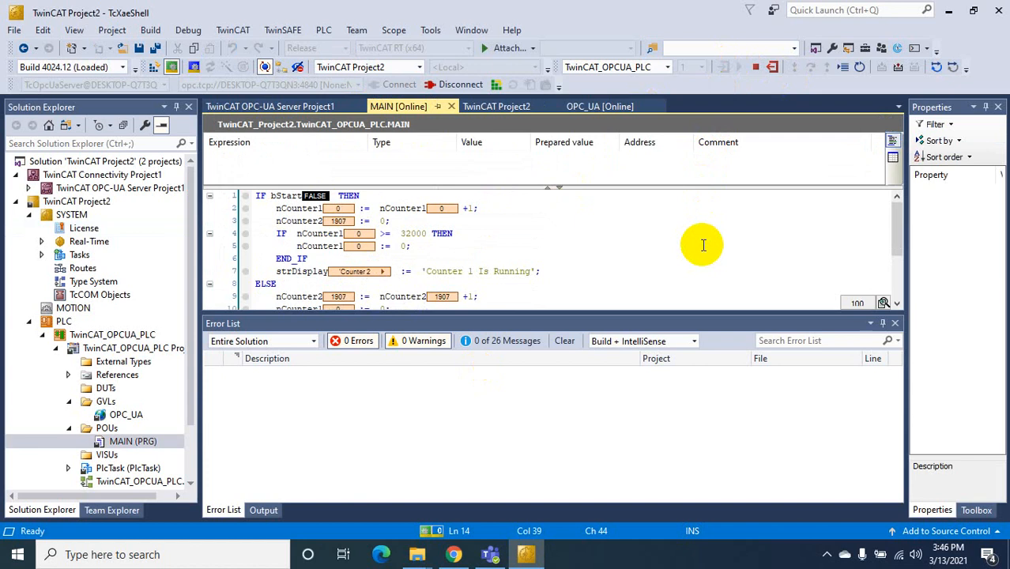
click(455, 554)
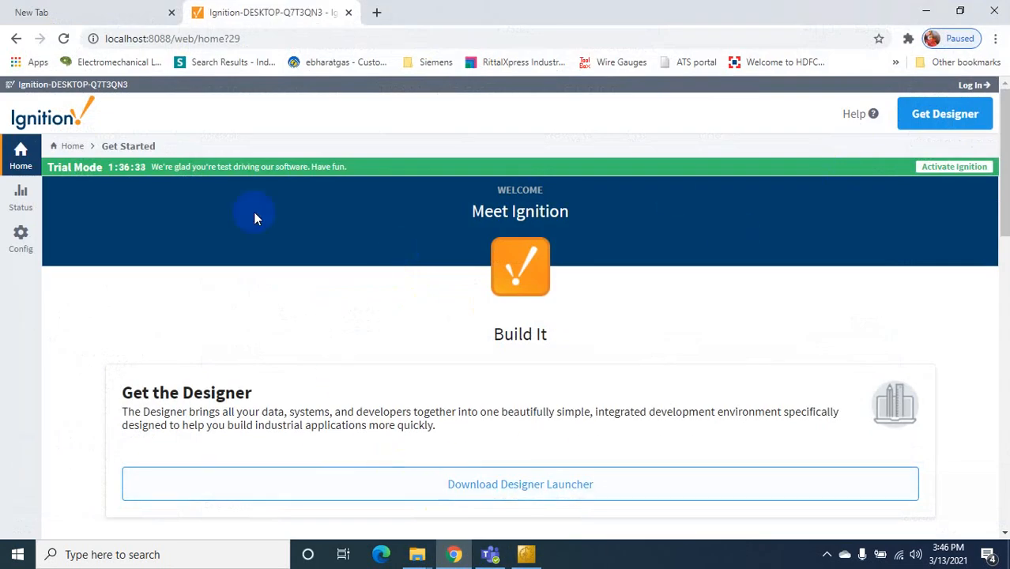
Log in to the Ignition Gateway from the Status section
click(22, 229)
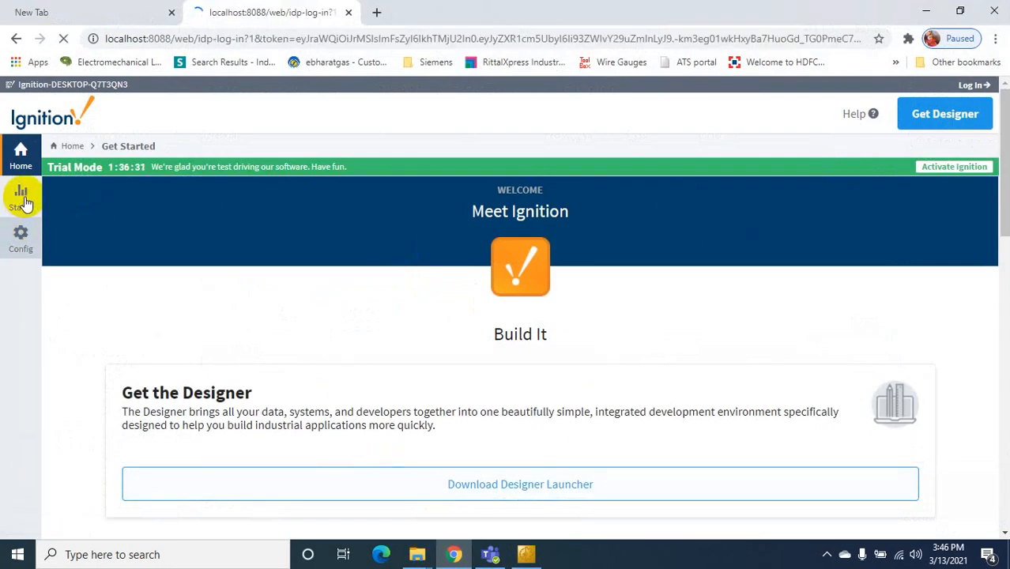
click(22, 198)
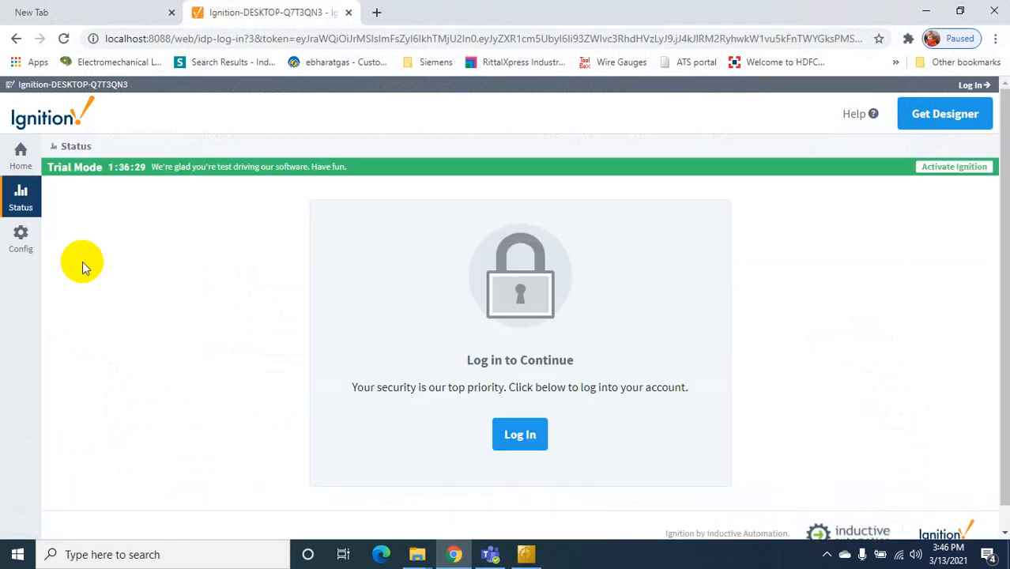
click(520, 434)
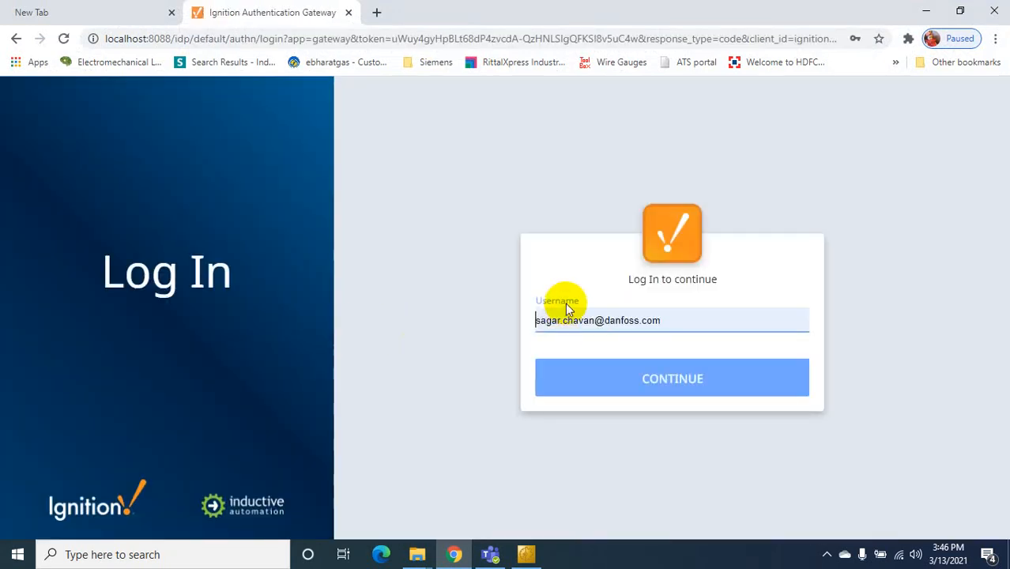
click(613, 372)
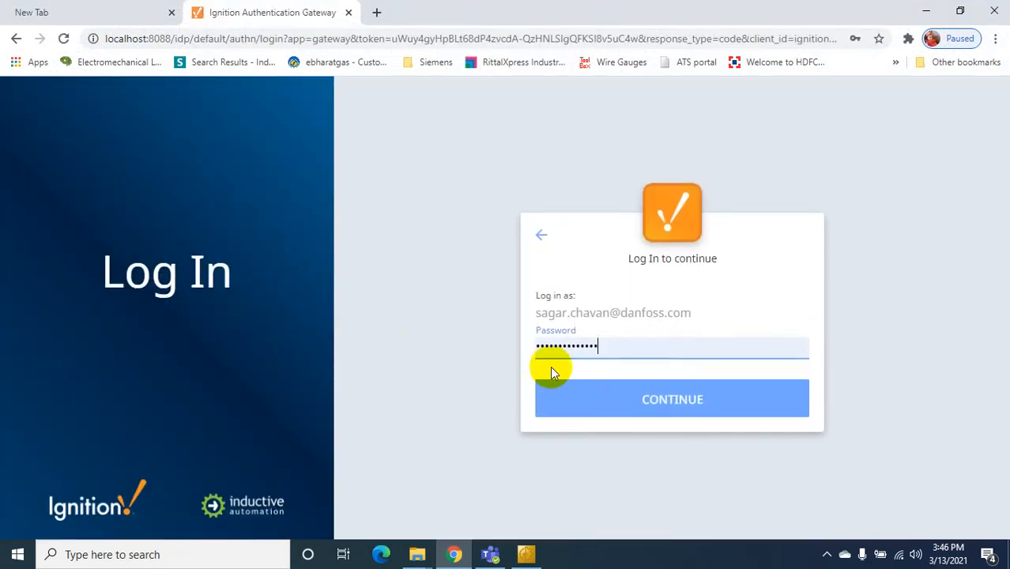
click(690, 401)
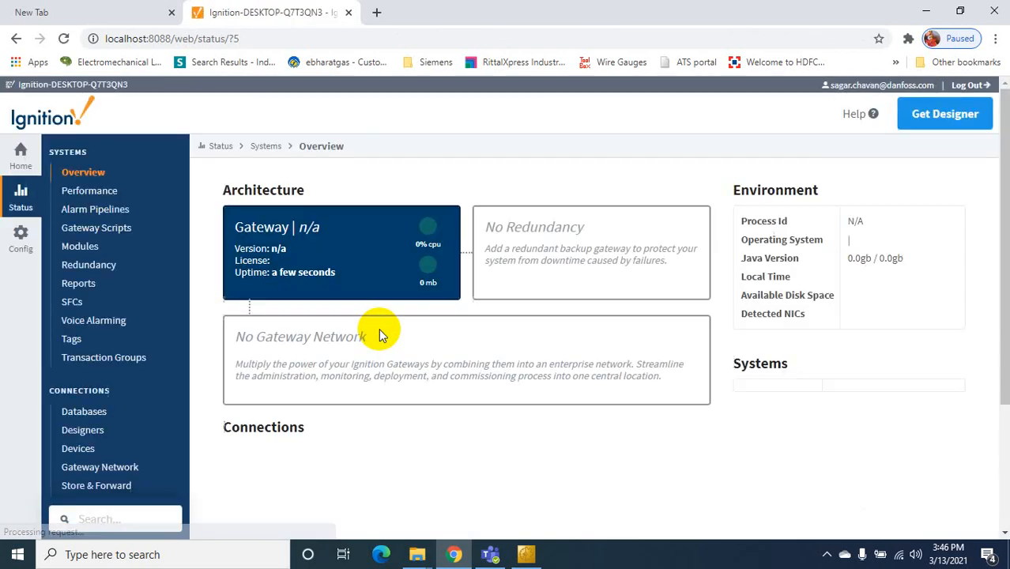
Check the OPC Connections tile shows 1/1 connected and open its Configuration page
scroll(443, 462, down, 5)
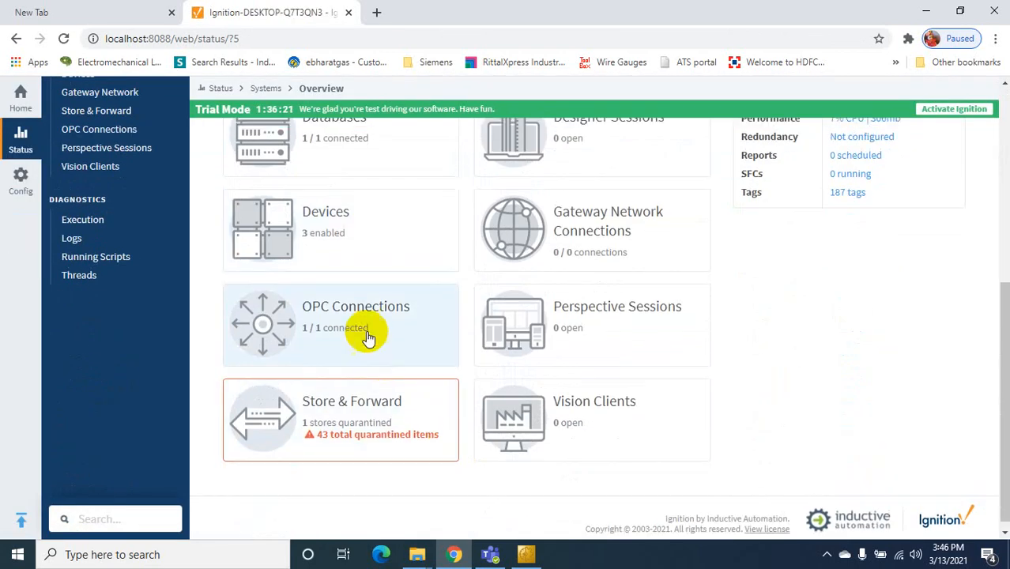
click(360, 333)
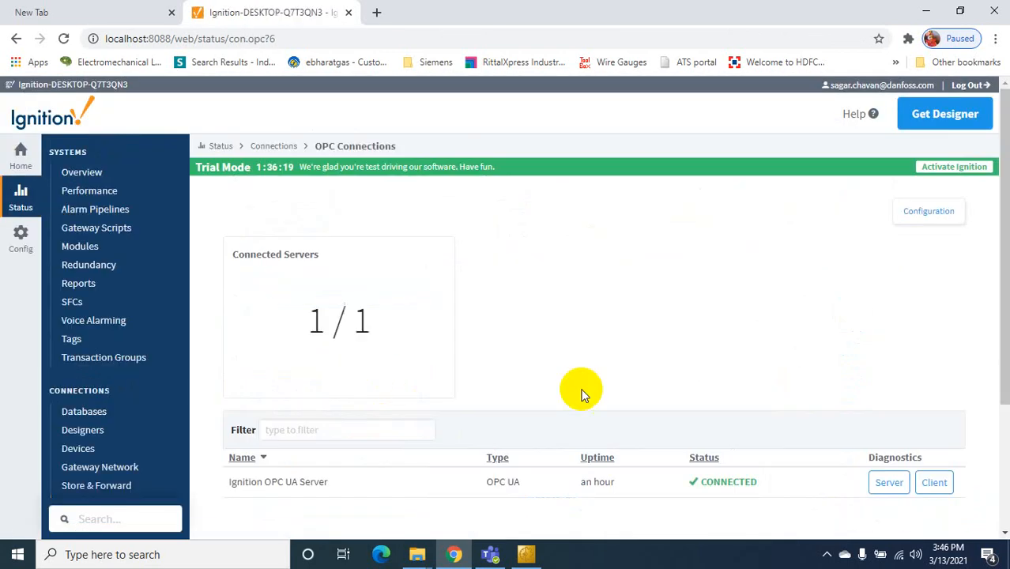
scroll(600, 385, down, 2)
scroll(936, 234, up, 3)
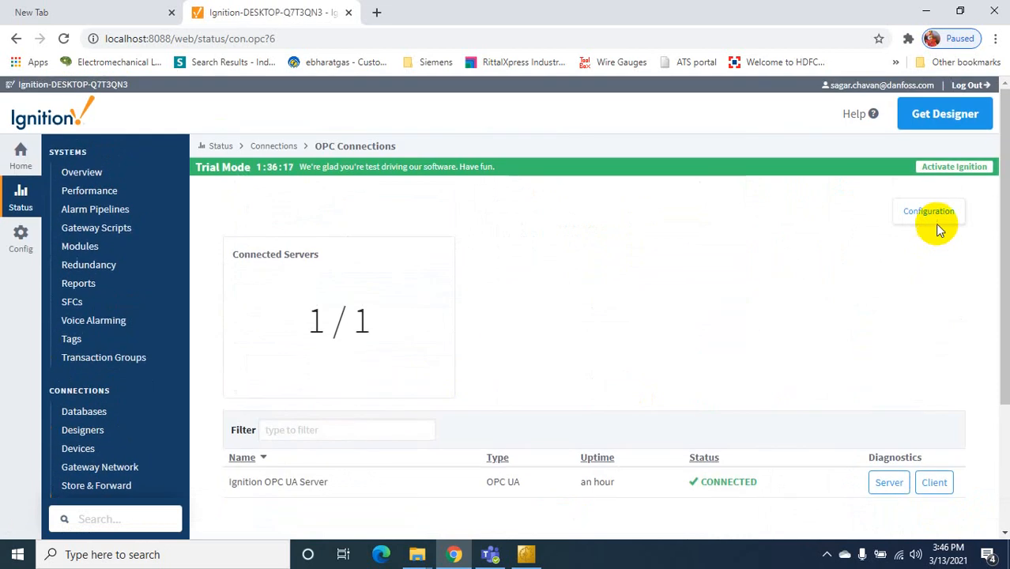
click(933, 215)
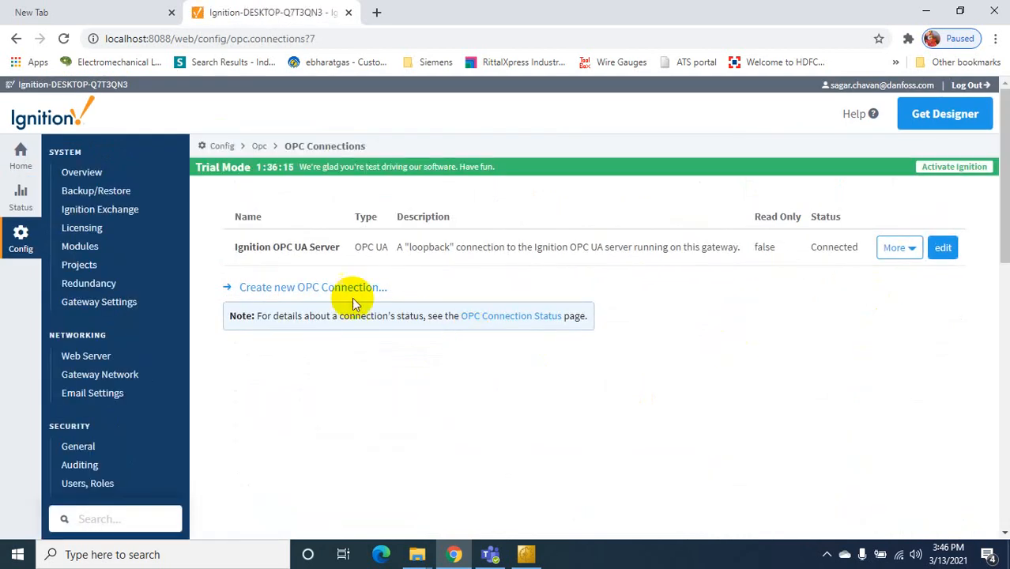
Start a new OPC UA connection using the endpoint opc.tcp://localhost:4840
click(335, 289)
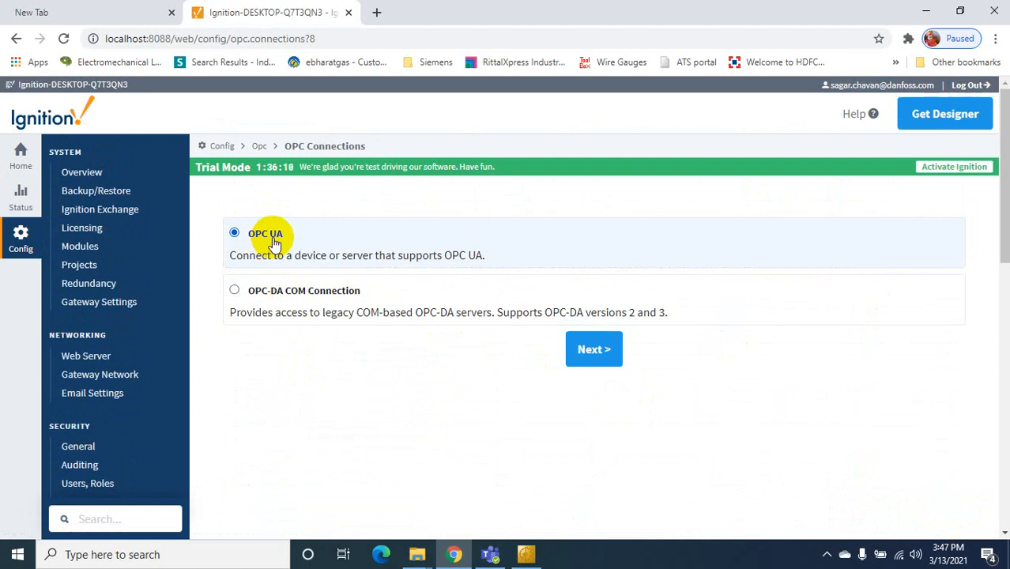
click(597, 364)
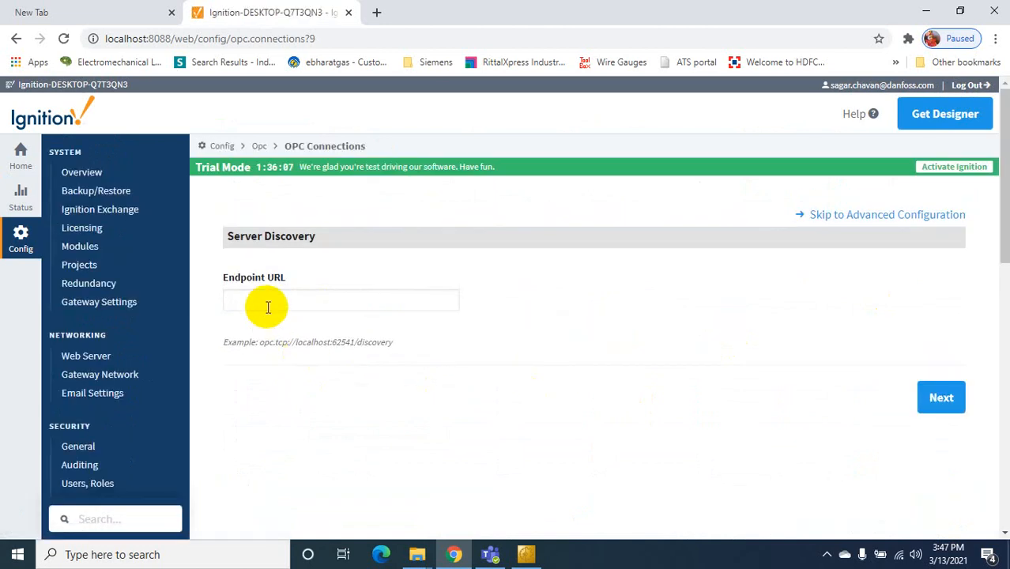
click(266, 302)
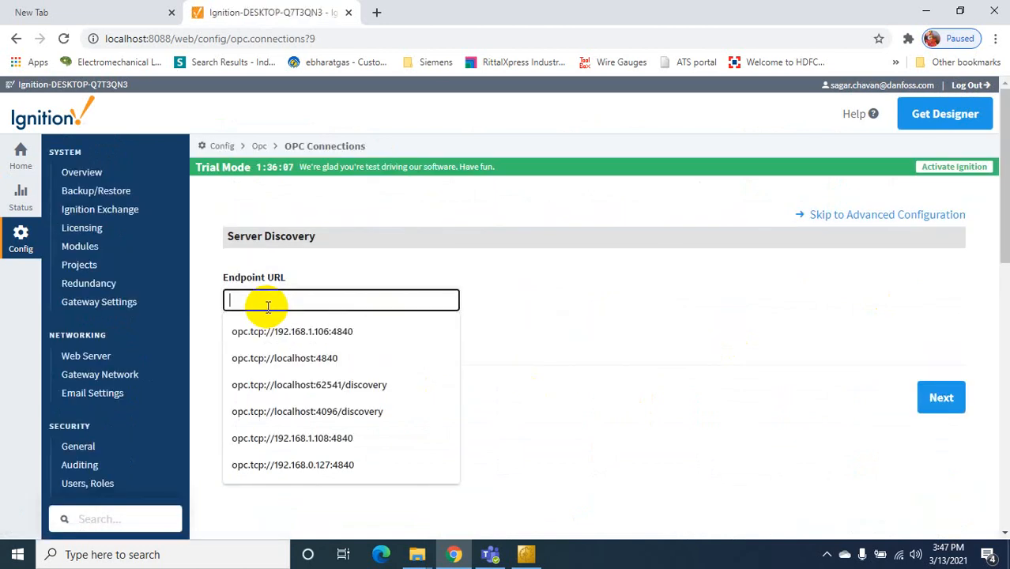
click(329, 358)
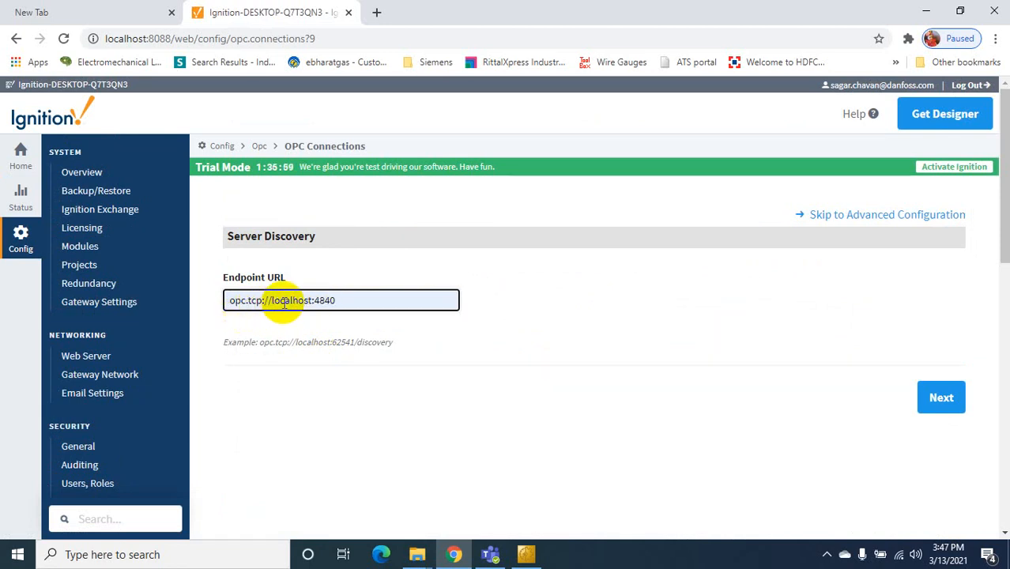
Point the endpoint host at DESKTOP-Q7T3QN3, discover servers and choose the TcOpcUaServer endpoint
drag(273, 302, 302, 308)
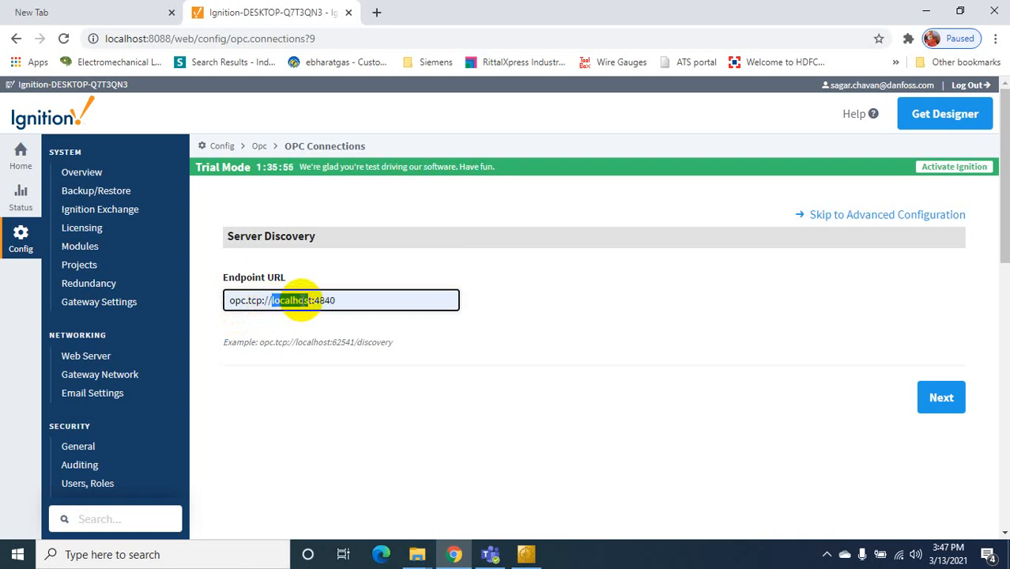
double_click(311, 300)
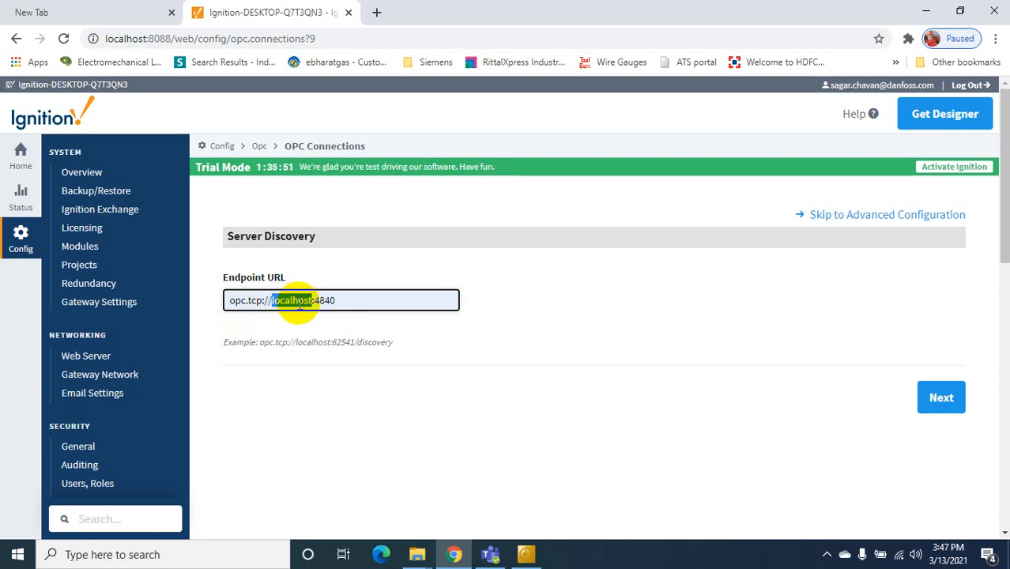
click(942, 398)
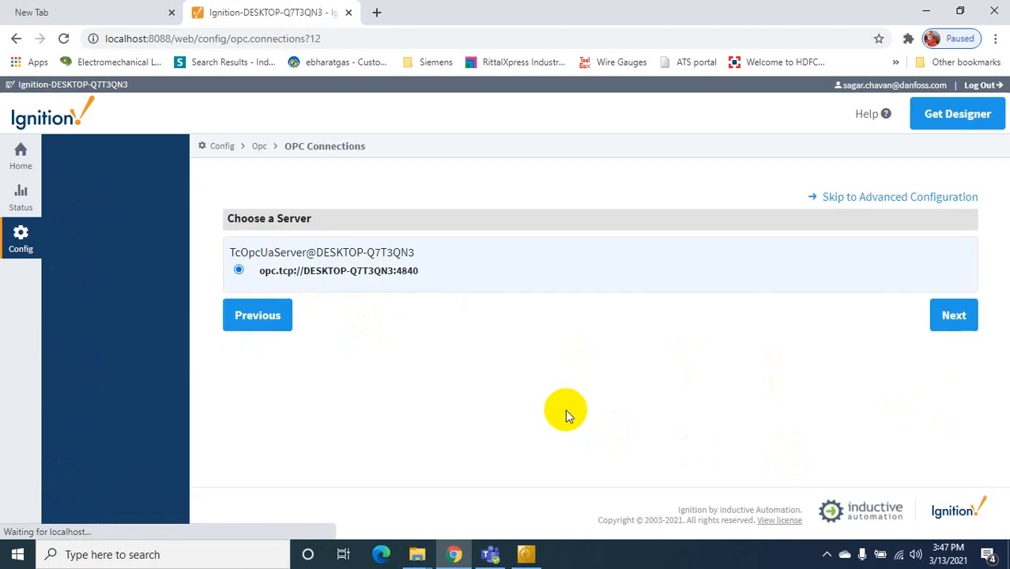
click(929, 334)
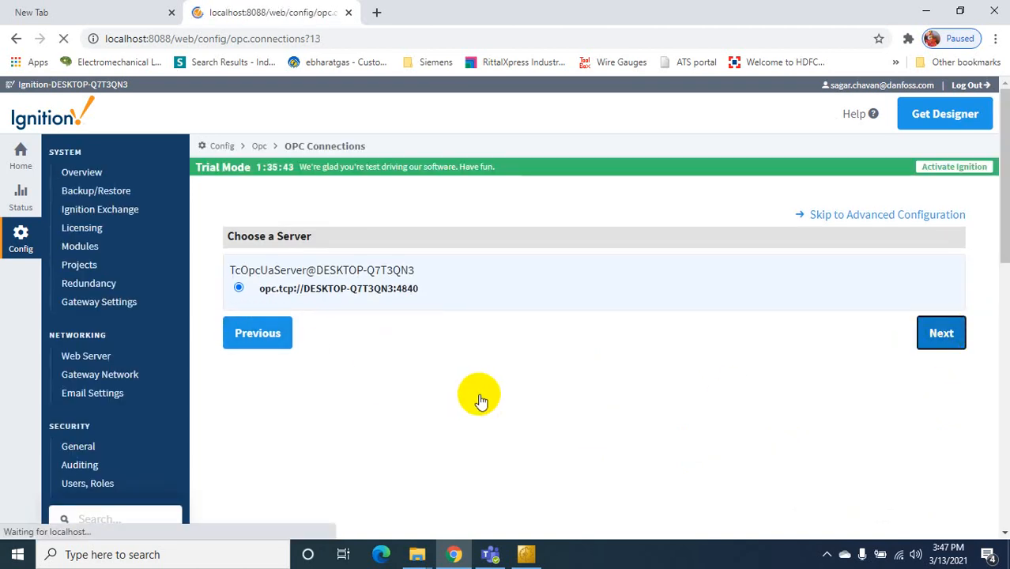
Confirm the settings and create the TcOpcUaServer@DESKTOP-Q7T3QN3 connection
scroll(529, 376, down, 5)
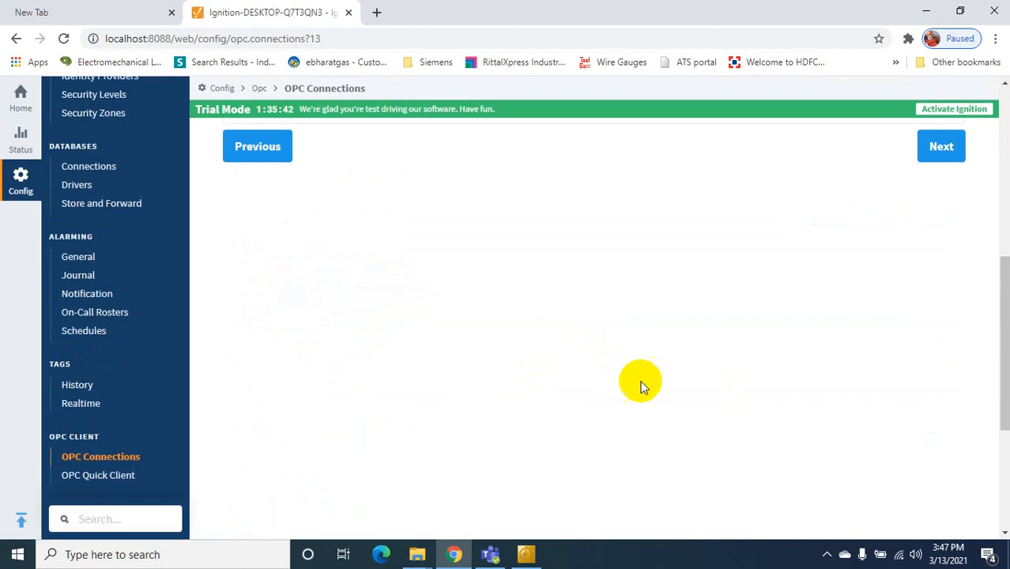
click(936, 154)
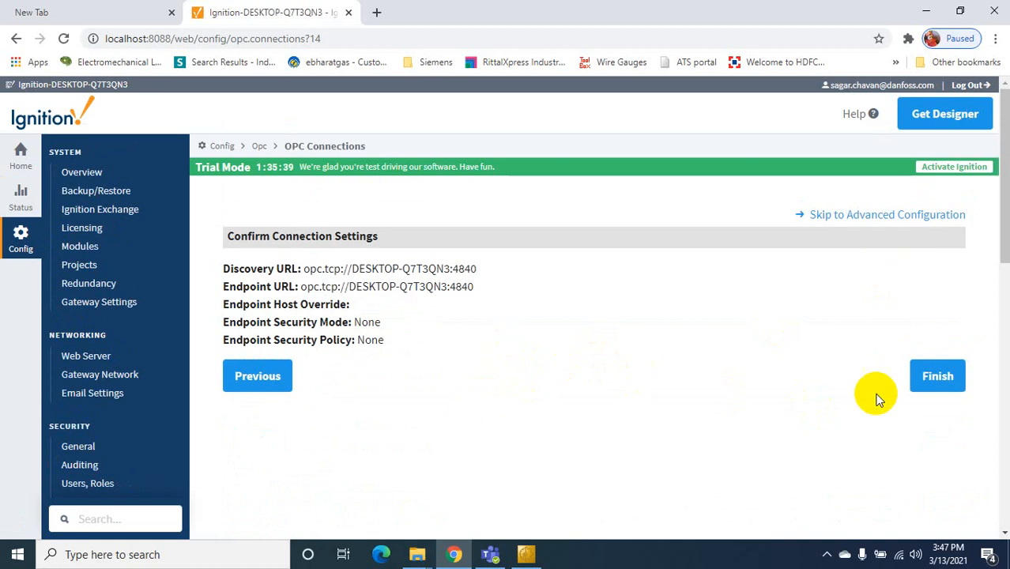
click(935, 376)
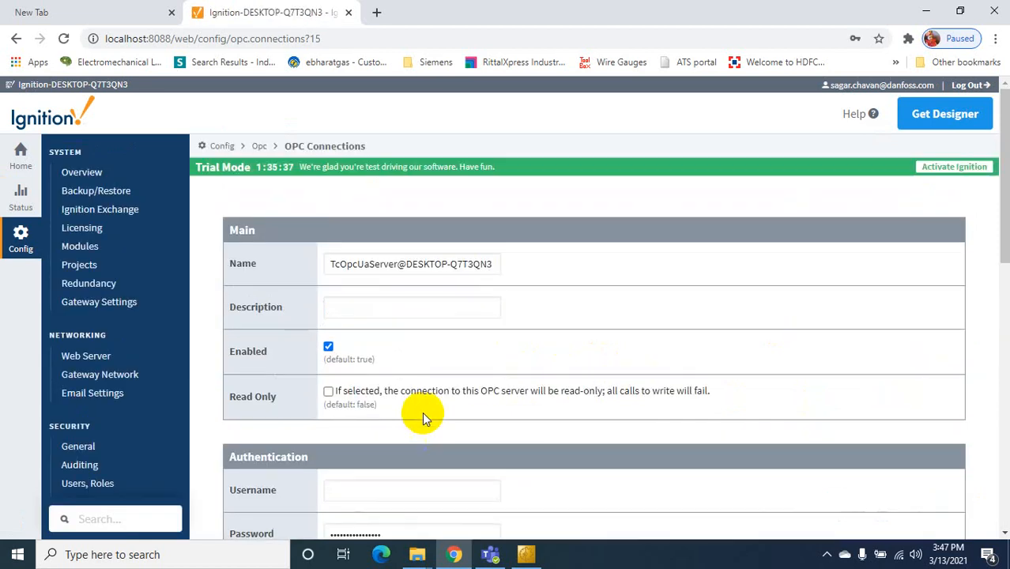
scroll(422, 411, down, 5)
click(619, 236)
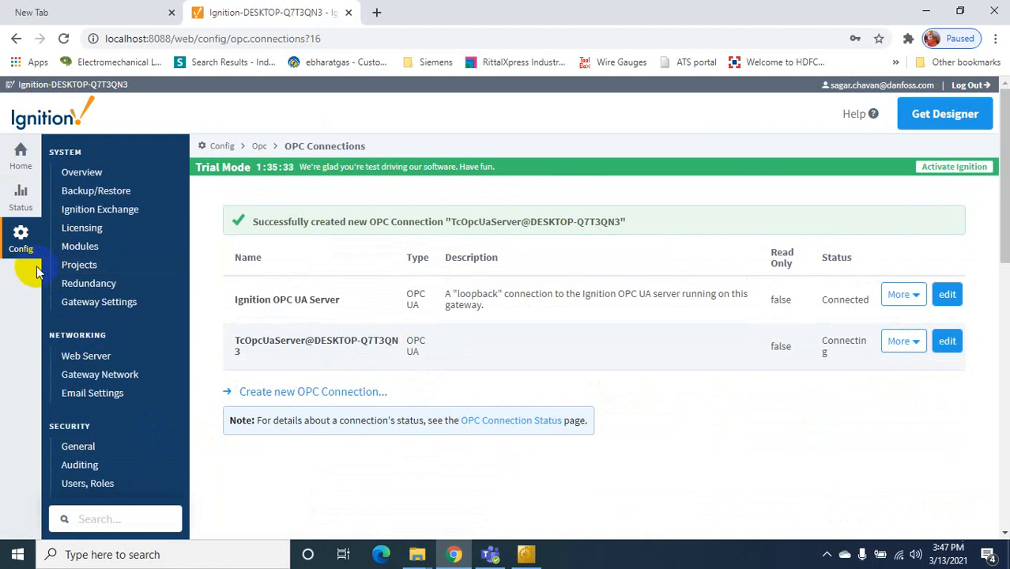
scroll(90, 366, down, 6)
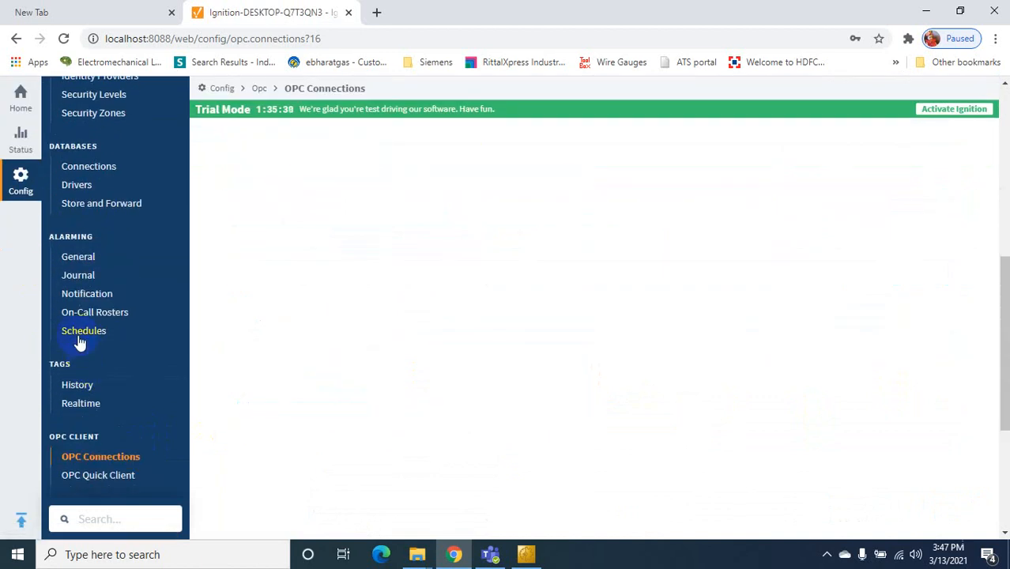
scroll(149, 440, down, 3)
In OPC Quick Client, expand TcOpcUaServer > PLC1 > OPC_UA and read nCounter2 (9902)
click(102, 221)
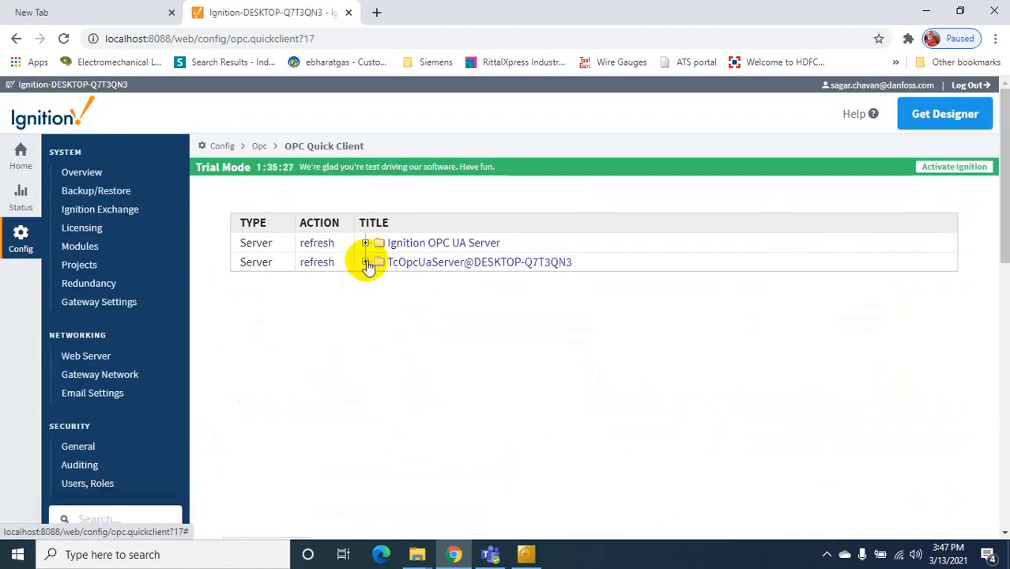
click(365, 261)
click(379, 357)
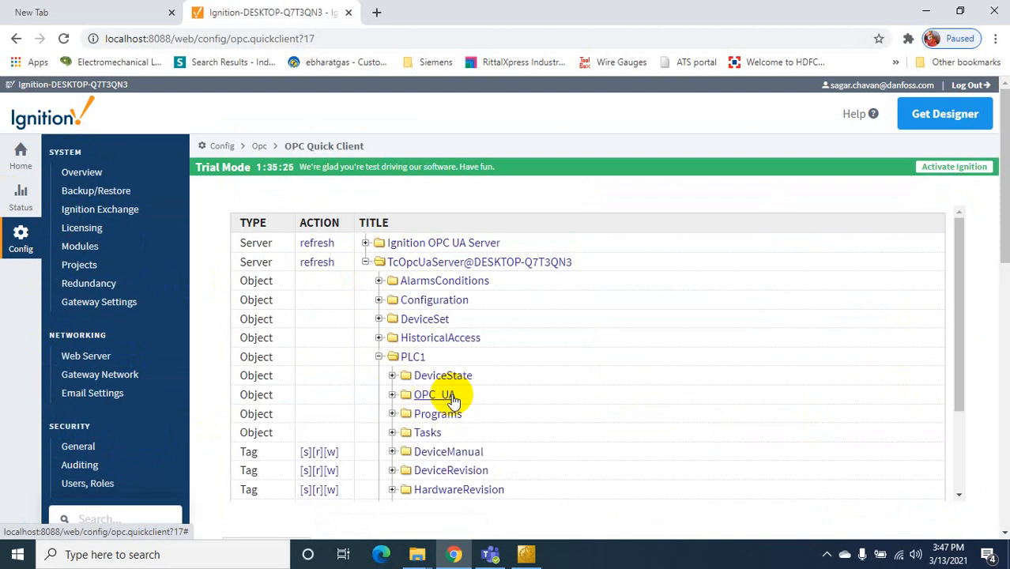
click(393, 395)
scroll(676, 399, down, 2)
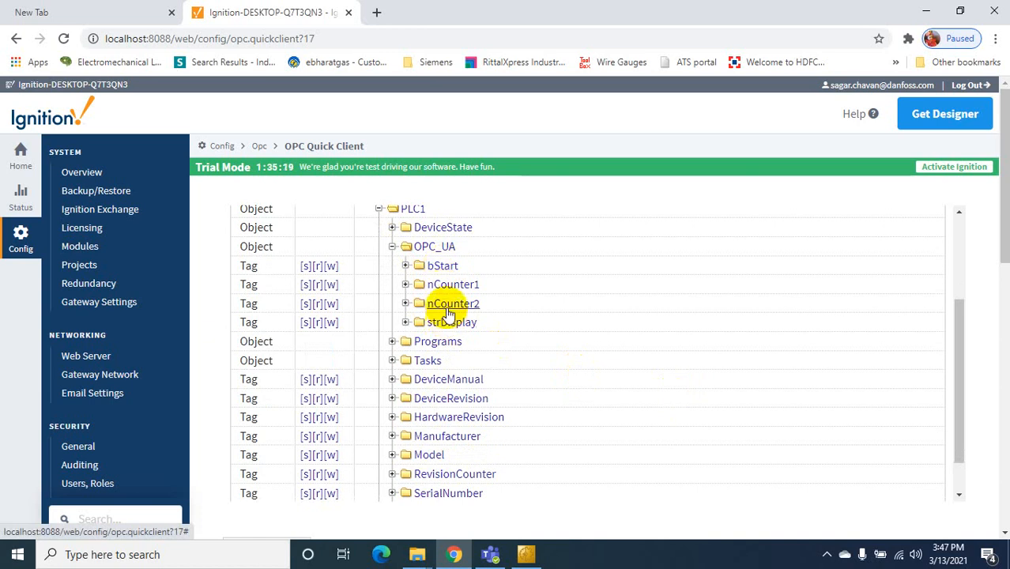
click(319, 304)
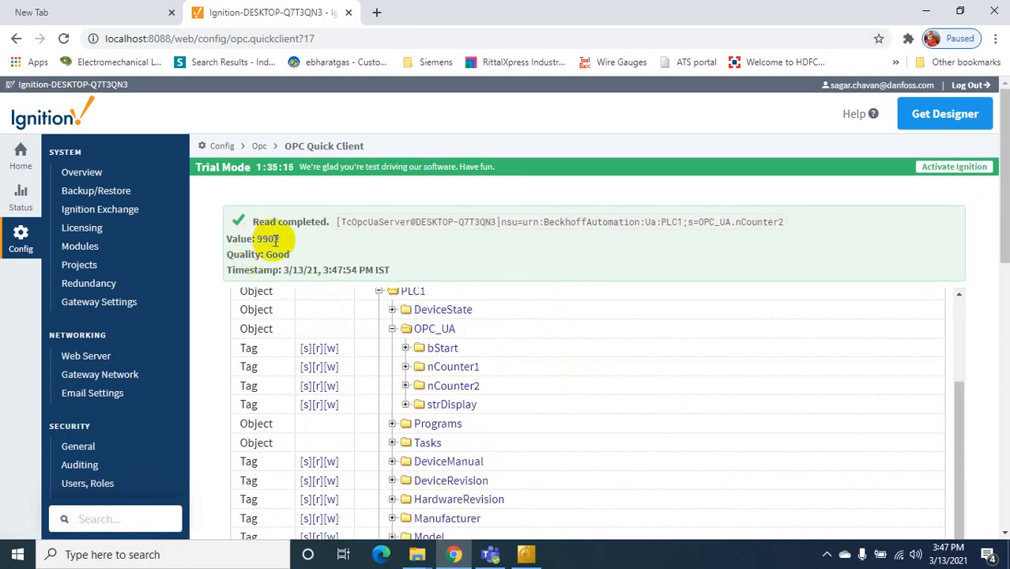
click(926, 11)
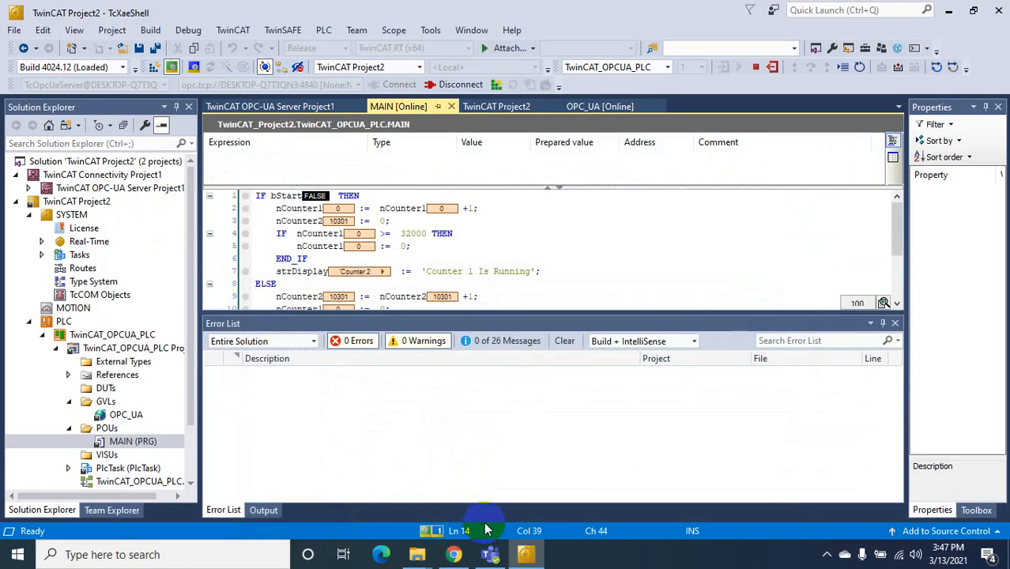
Launch the Ignition Designer Launcher from the desktop
click(948, 10)
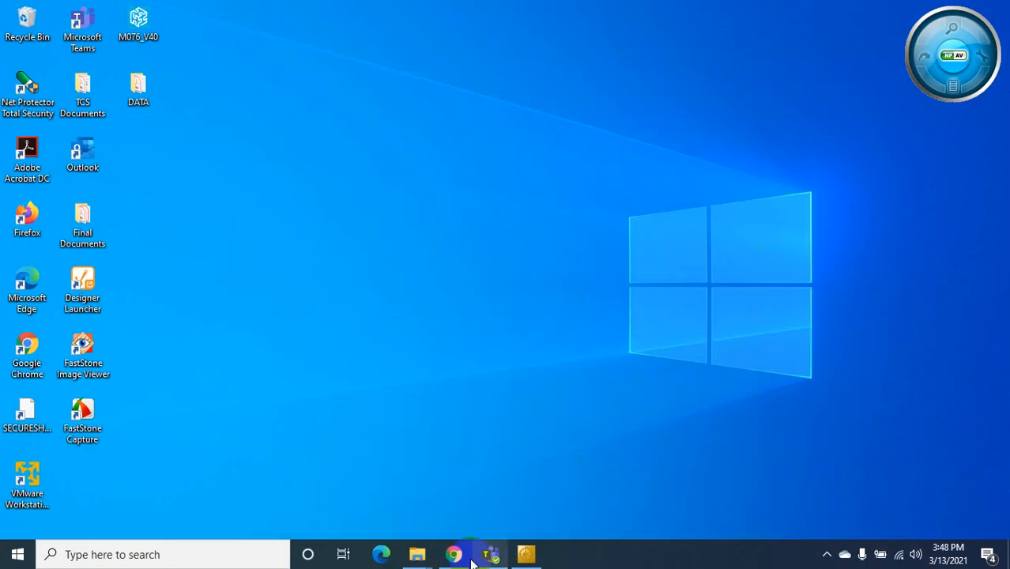
click(452, 553)
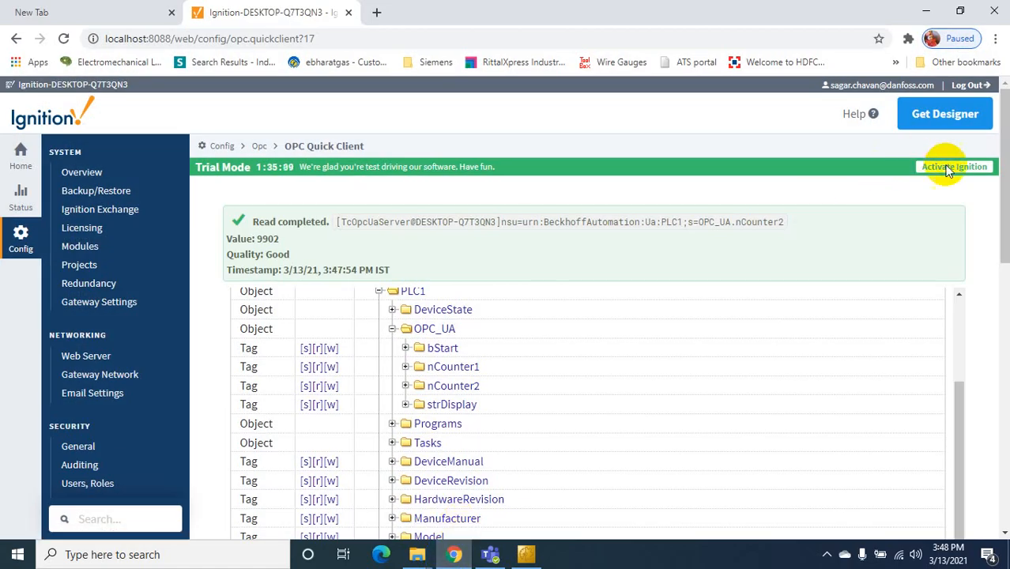
click(927, 12)
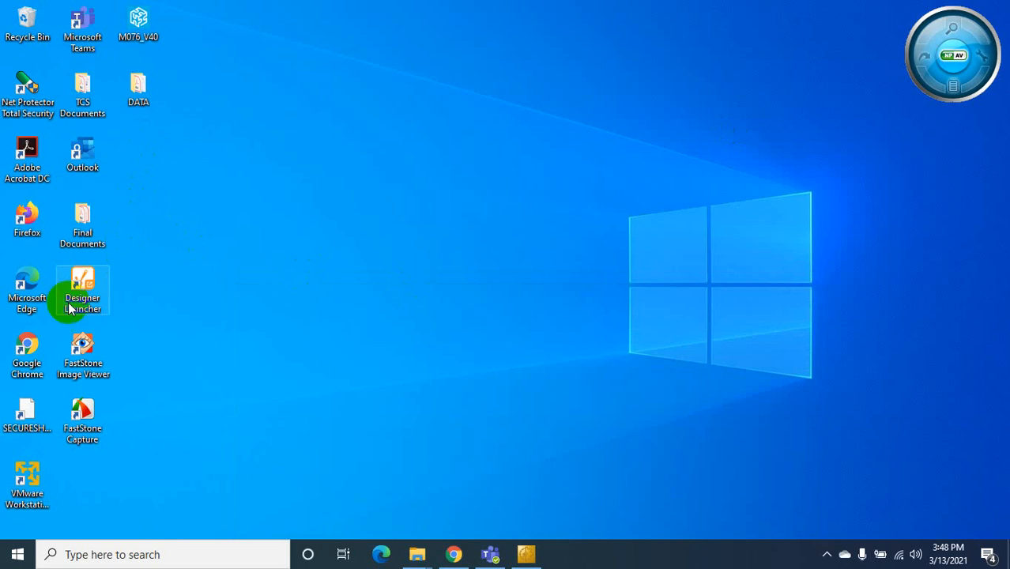
double_click(81, 287)
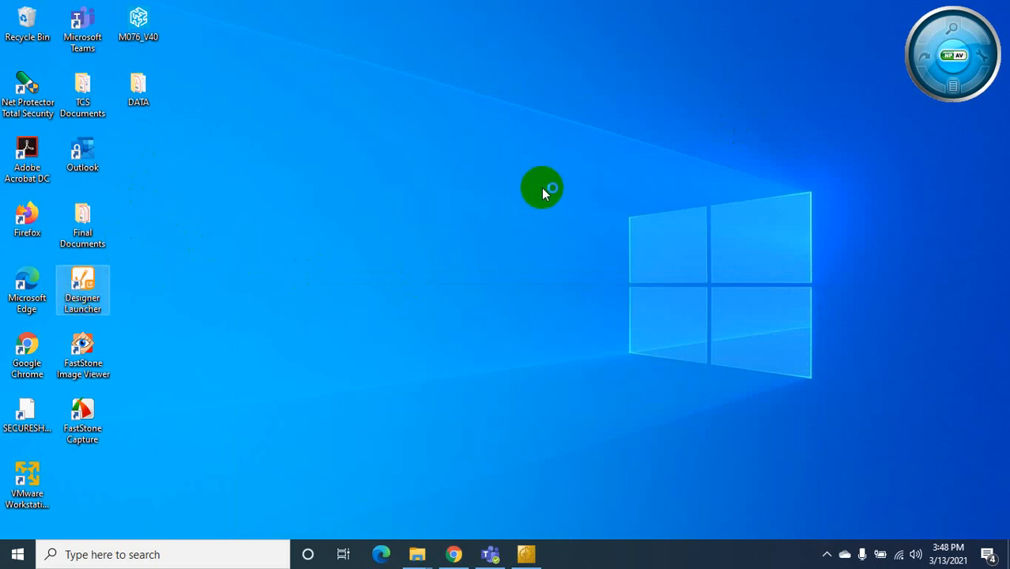
In TwinCAT, hide the Error List and enlarge the MAIN code pane
click(526, 554)
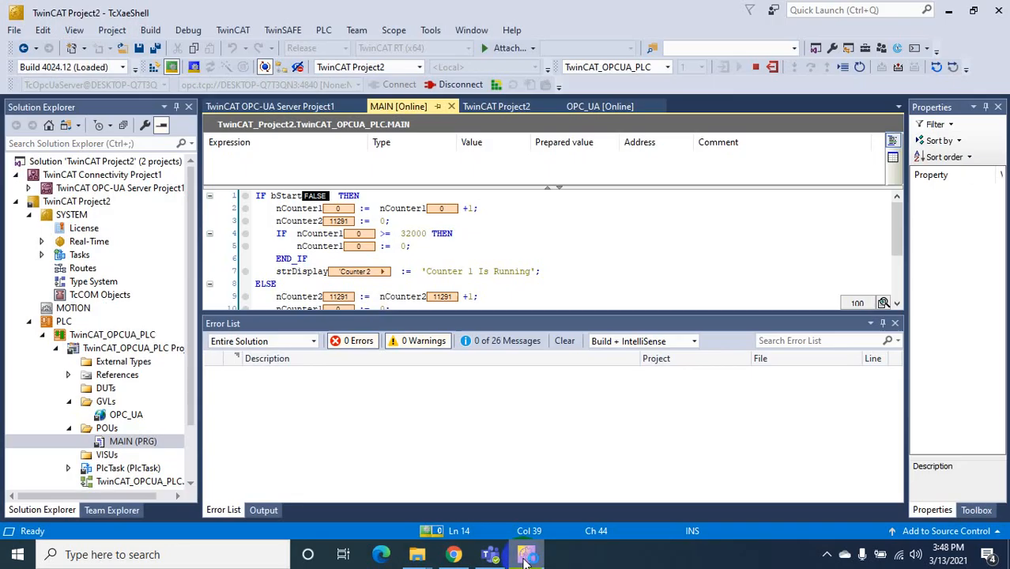
click(883, 323)
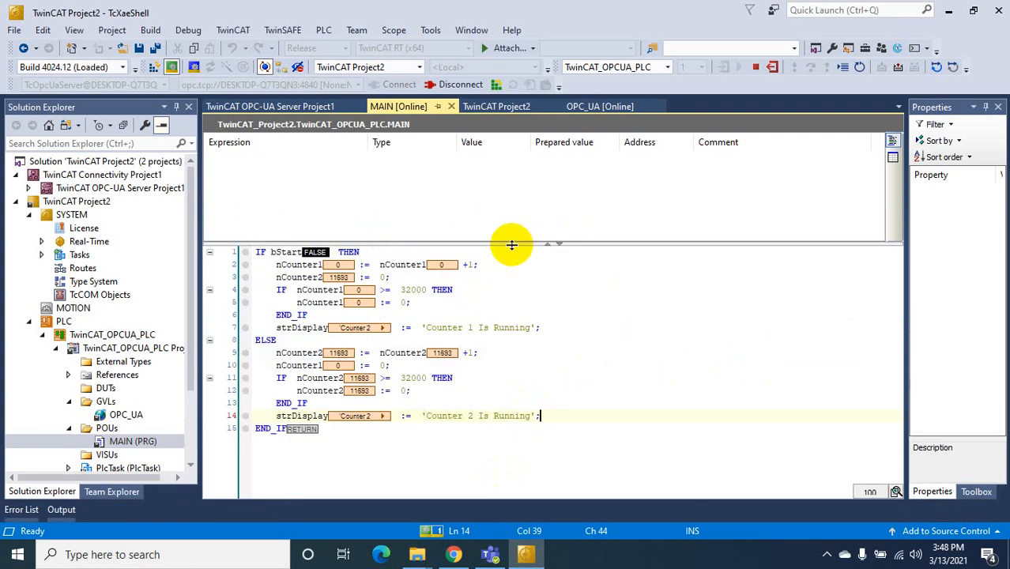
drag(511, 245, 514, 184)
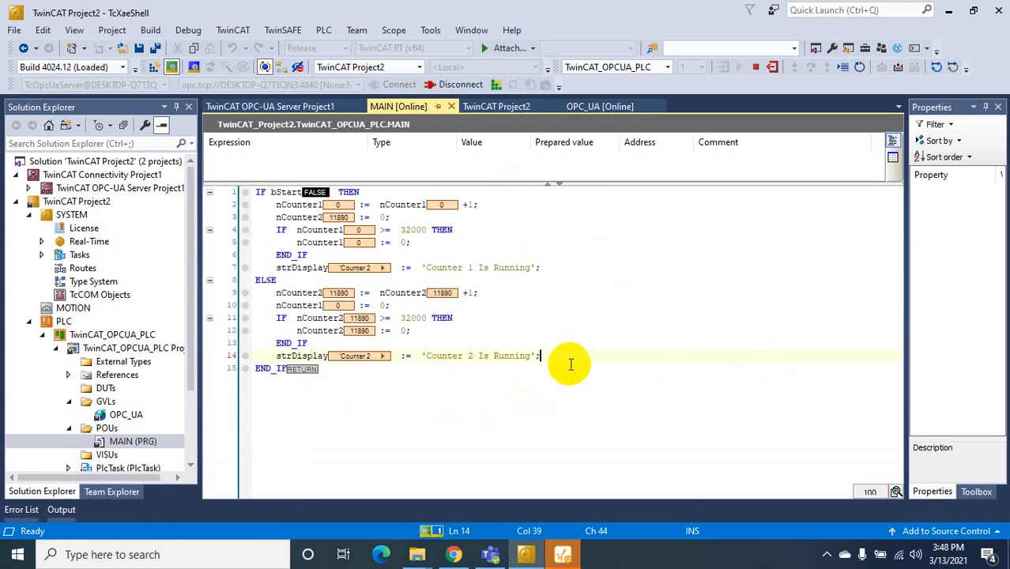
Open the designer for the localhost:8088 gateway and log in with the user's credentials
click(563, 553)
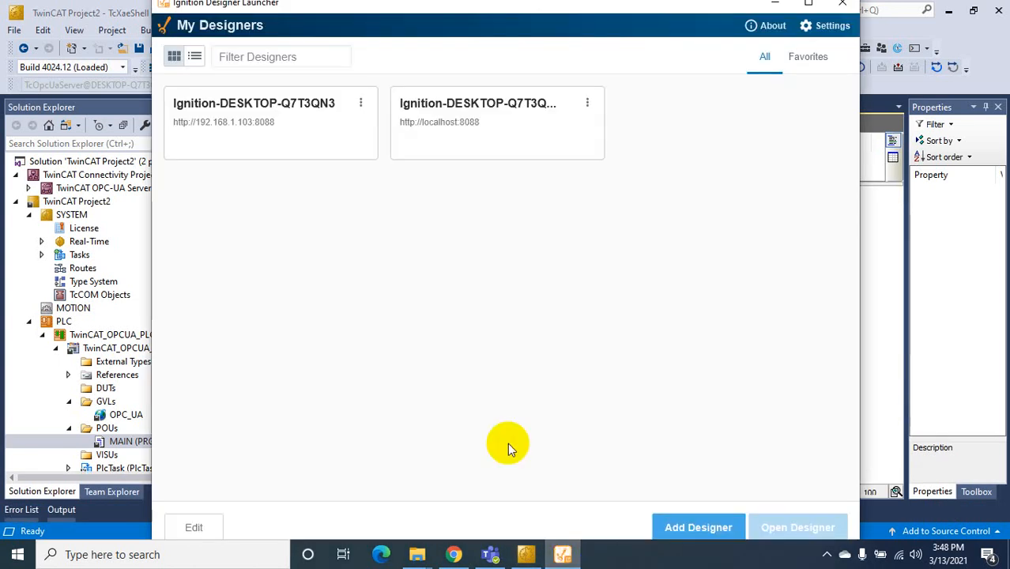
double_click(499, 140)
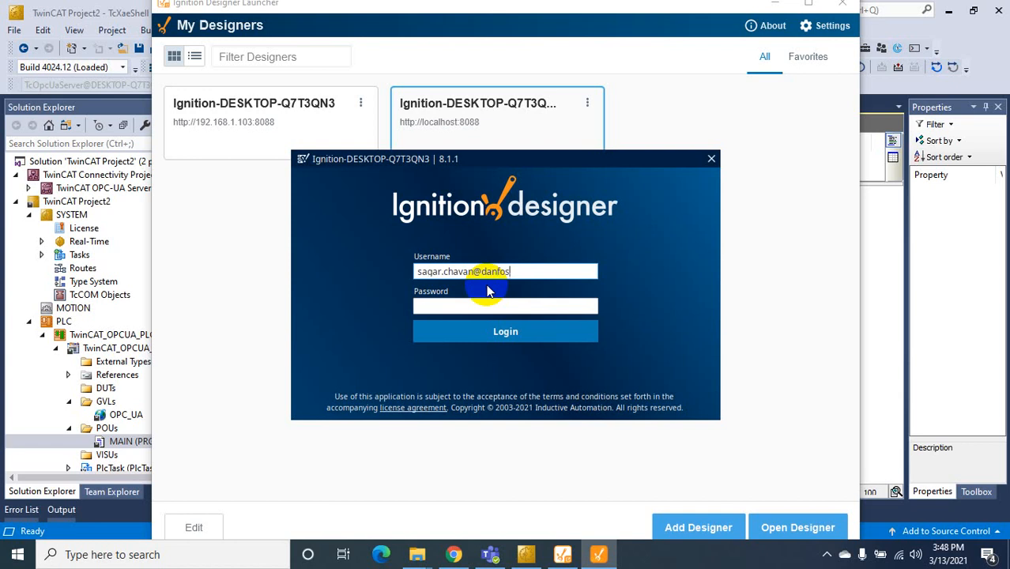
key(Tab)
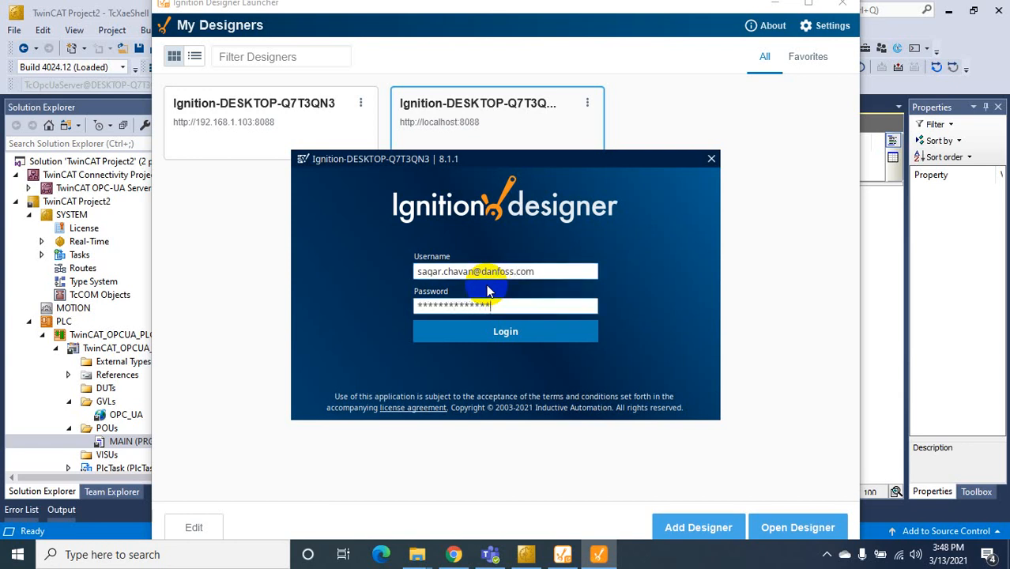
key(Return)
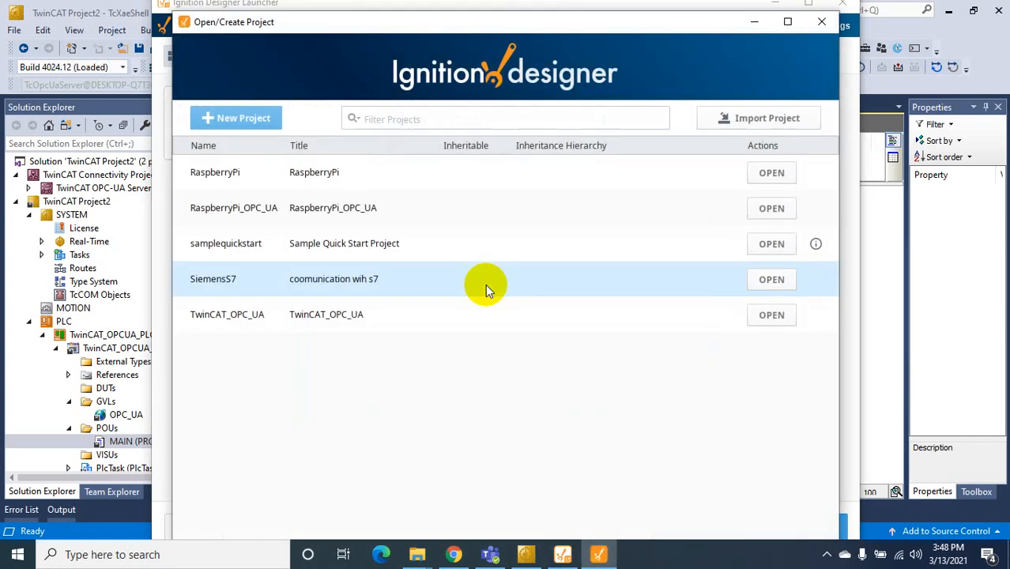
Select and open the TwinCAT_OPC_UA project
click(298, 324)
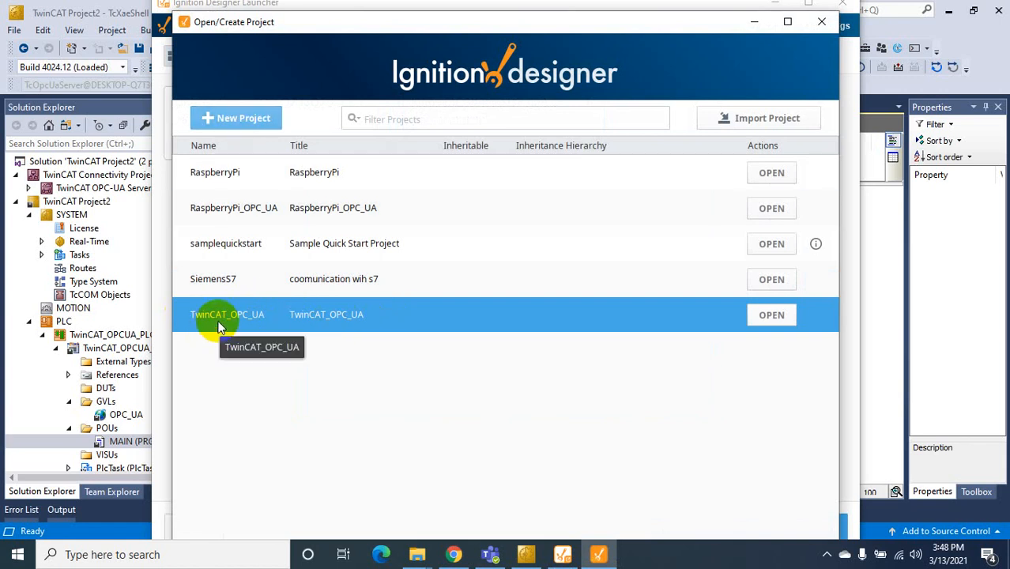
click(779, 322)
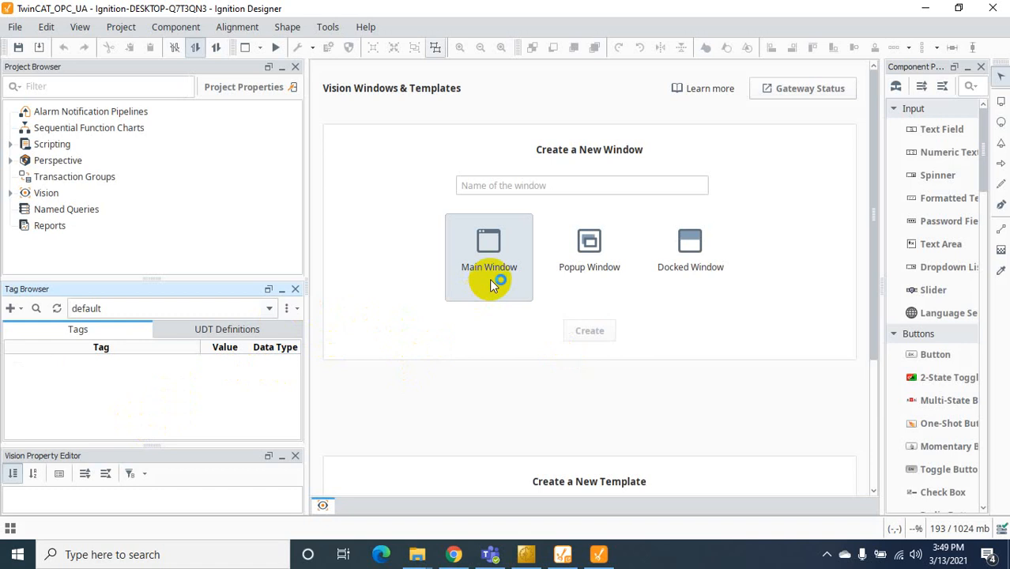
Create a Vision main window named 'Main'
click(492, 187)
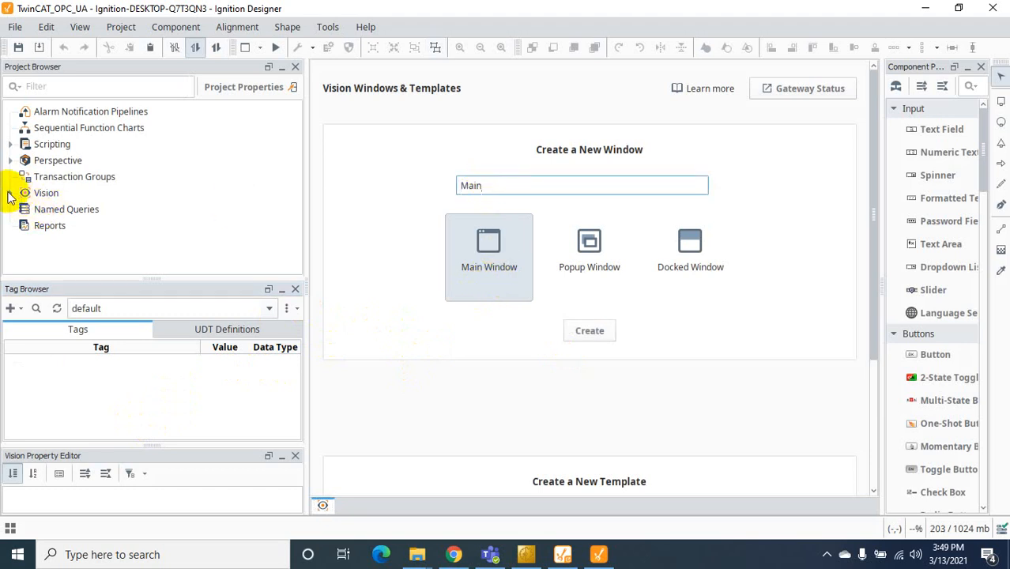
click(10, 195)
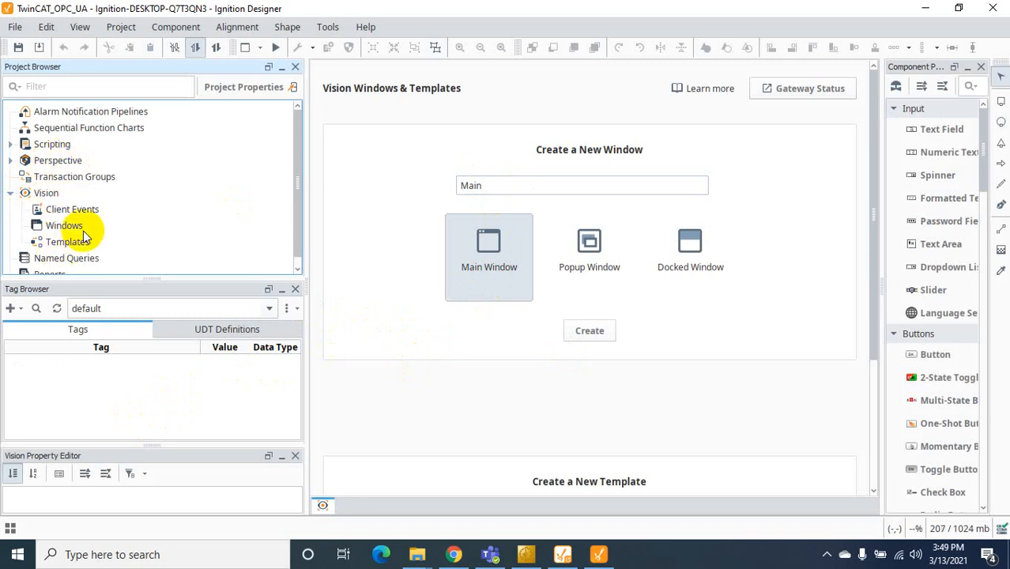
click(590, 332)
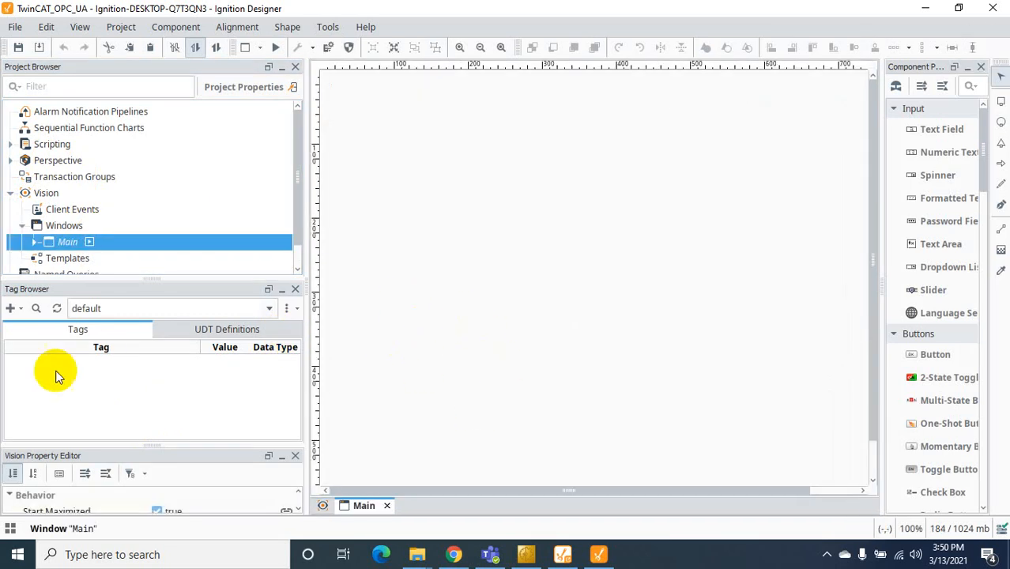
Browse Connected Devices in the Tag Creator and expand TcOpcUaServer to list its folders
click(11, 310)
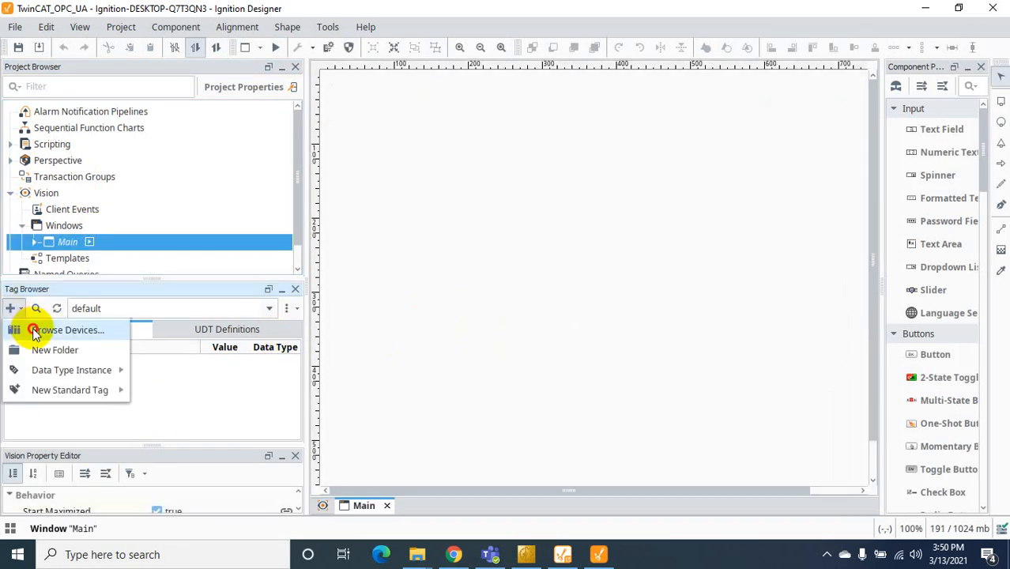
click(35, 331)
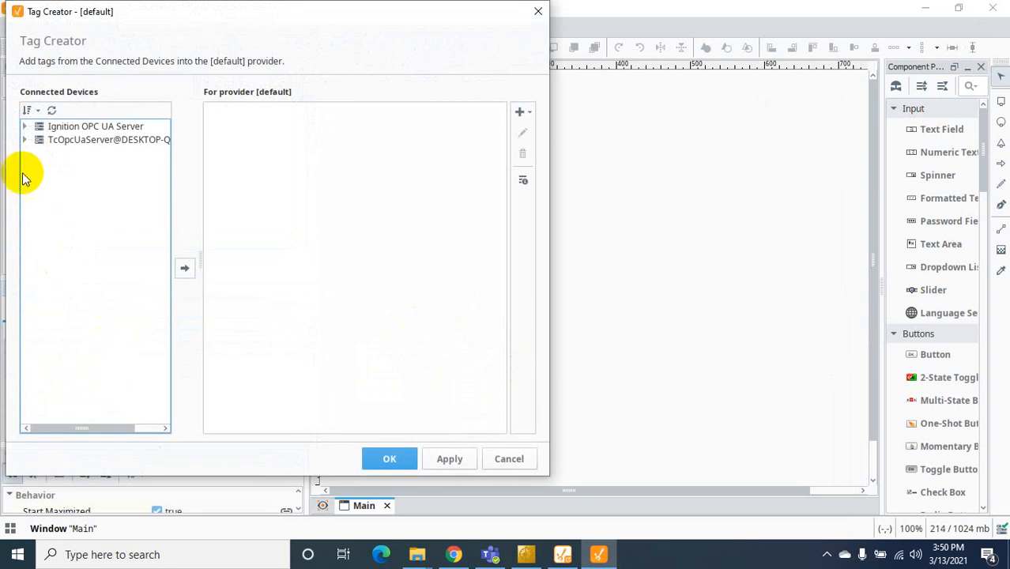
click(25, 143)
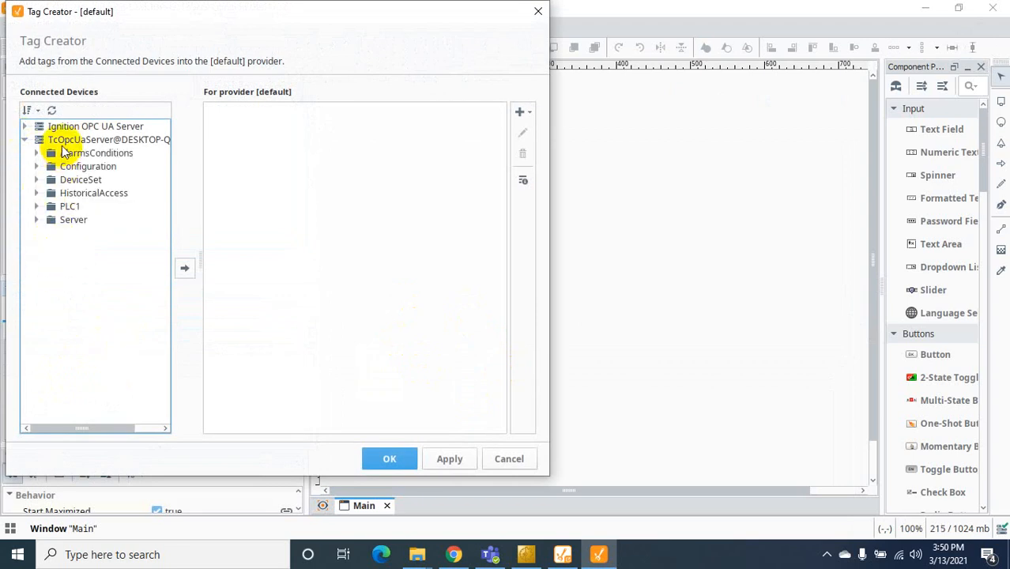
click(25, 140)
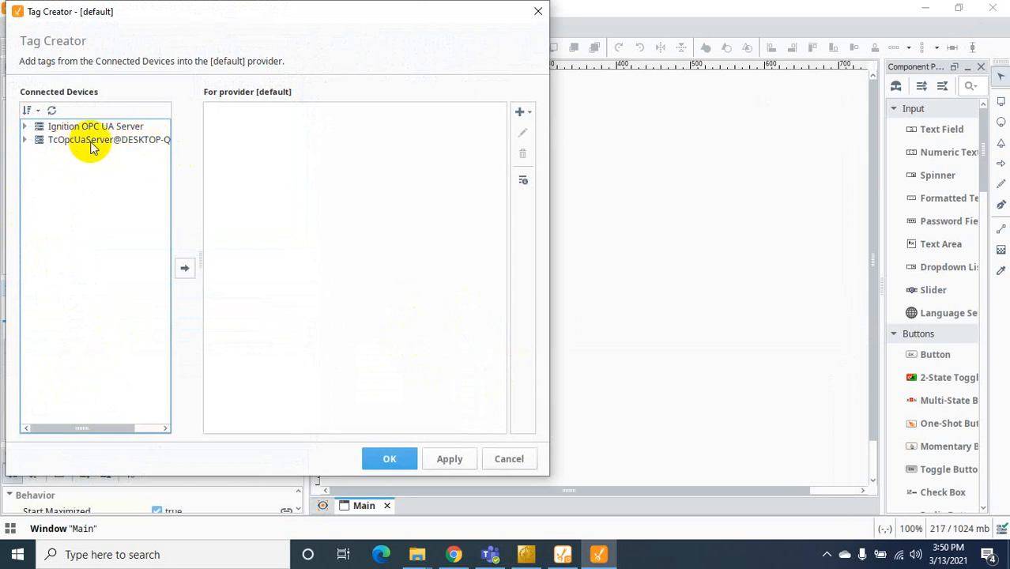
click(25, 142)
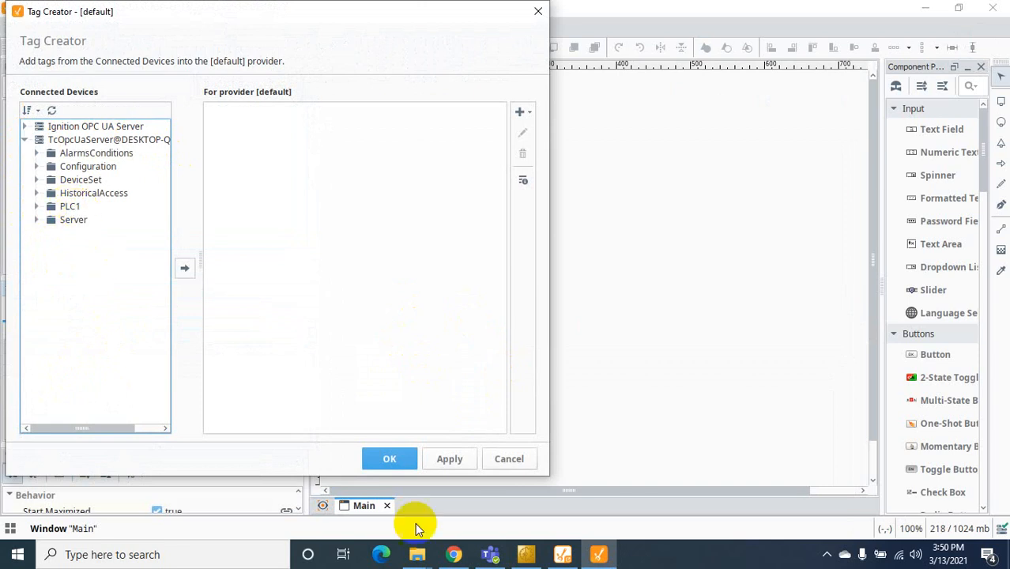
click(490, 555)
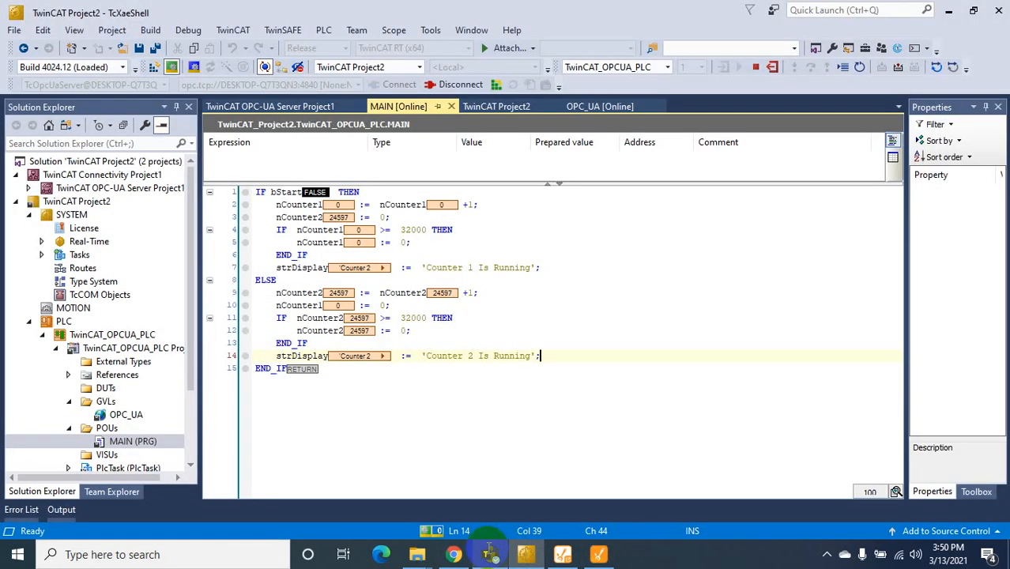
Expand TwinCAT OPC-UA Server Project1 > Data Access to show PLC1, then return to Designer
click(28, 188)
click(41, 202)
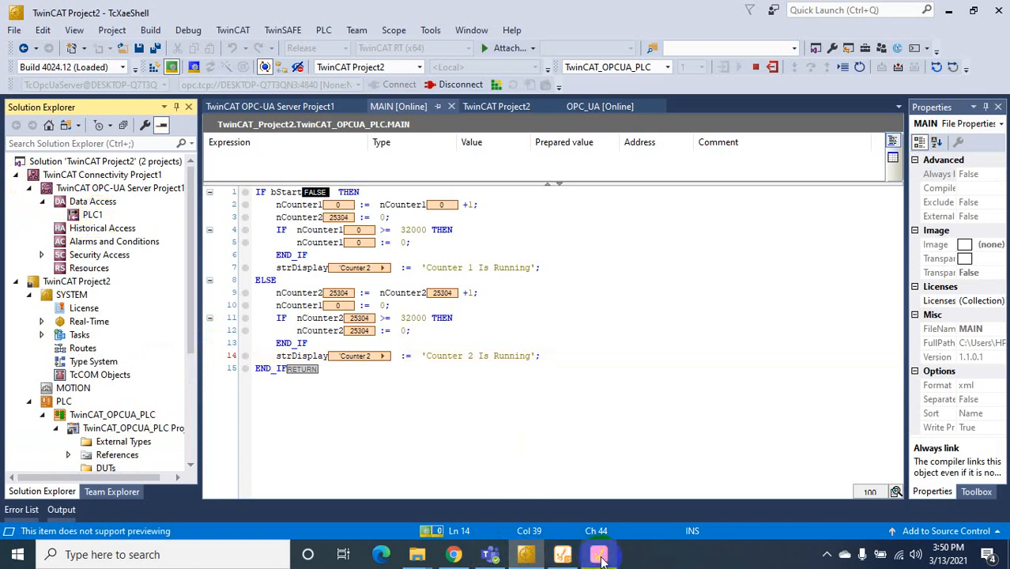
mouse_move(600, 558)
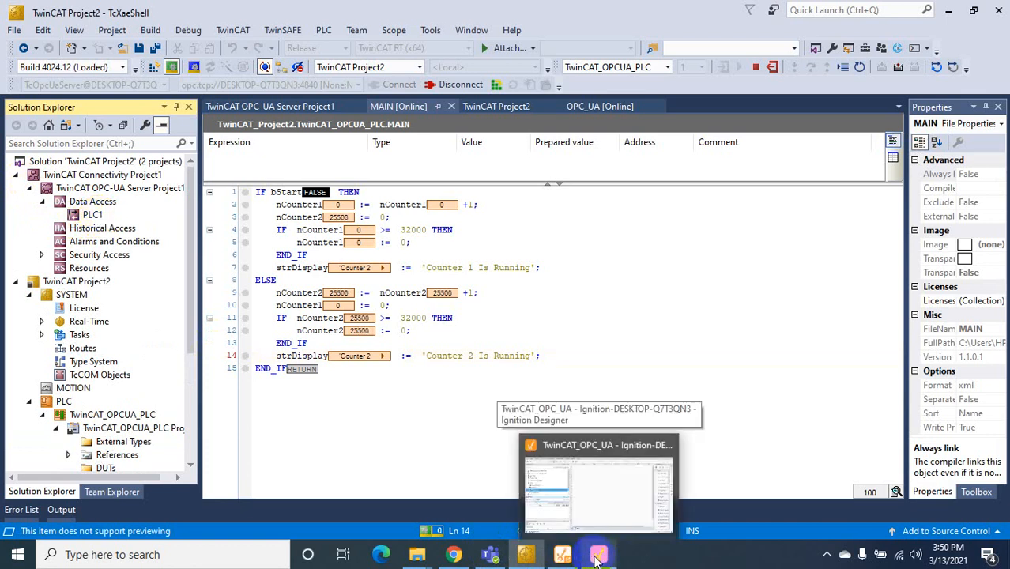
click(598, 558)
Expand PLC1 > OPC_UA and create a new tag folder named TwinCAT3
click(37, 206)
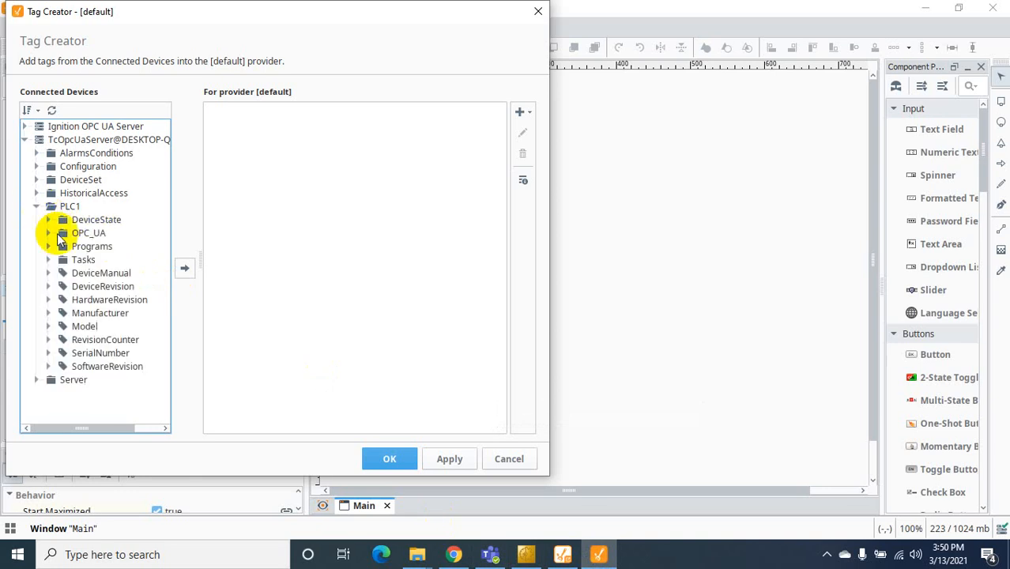
click(48, 233)
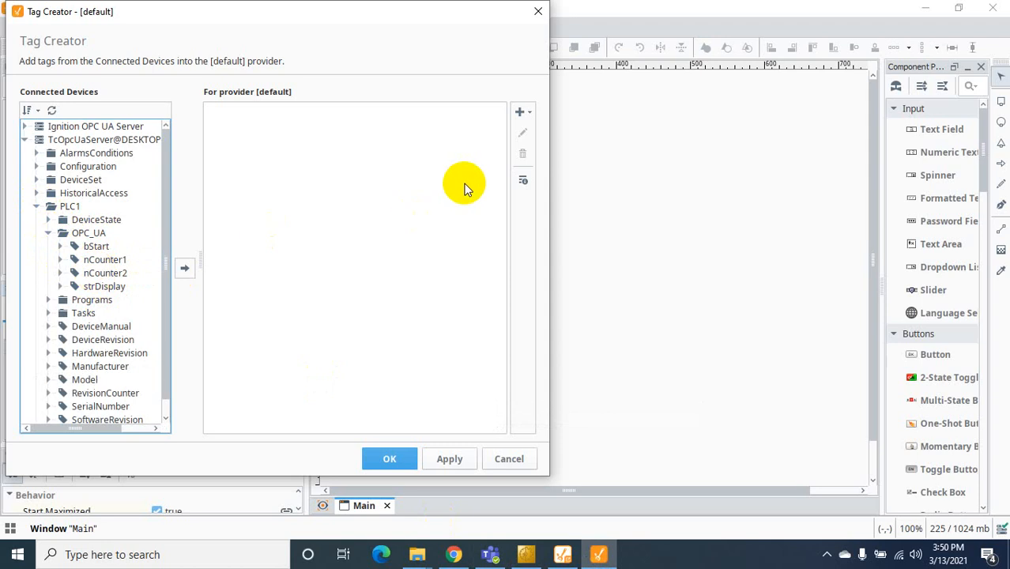
click(520, 113)
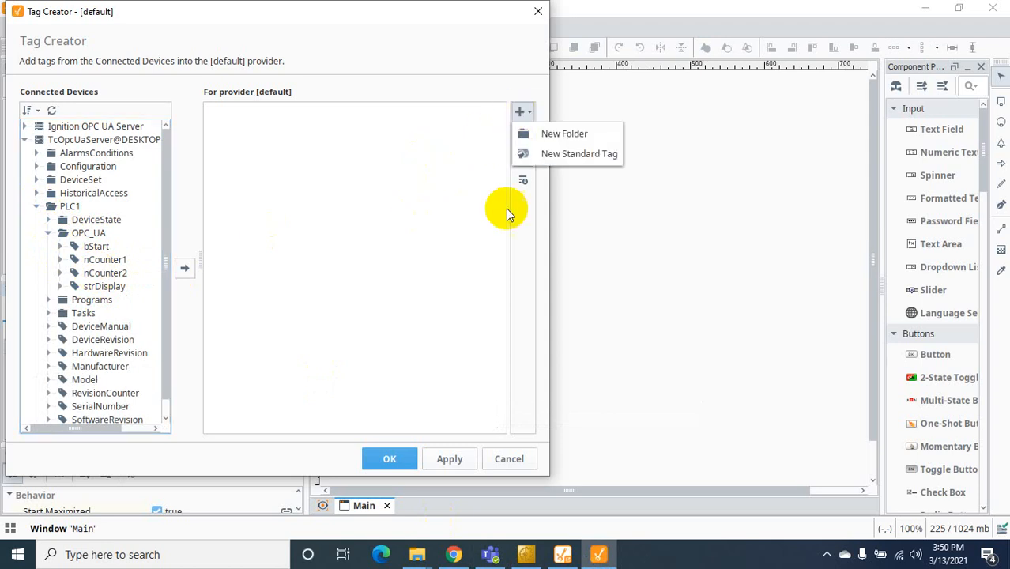
click(574, 135)
text(TwinCAT3)
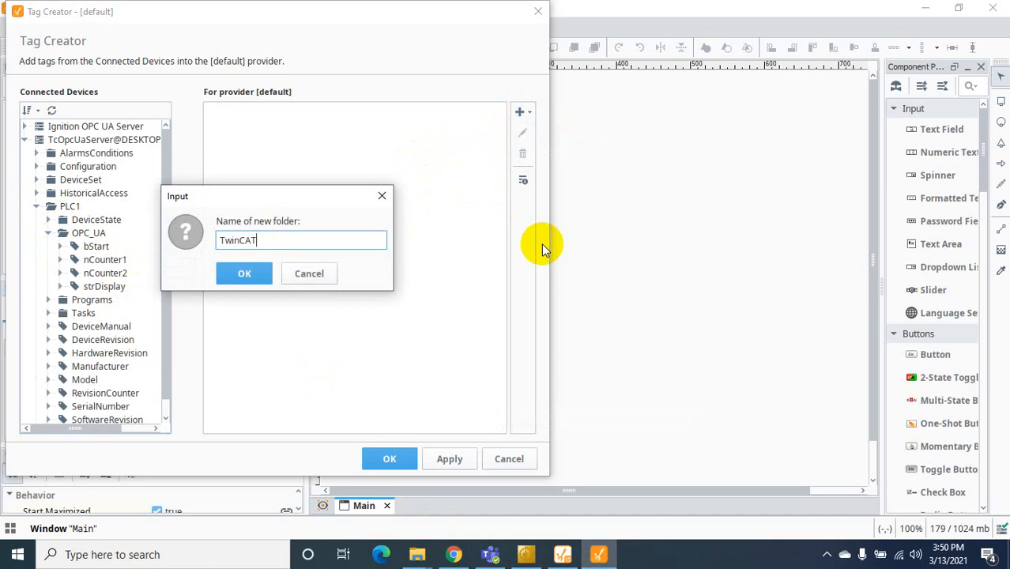
click(244, 273)
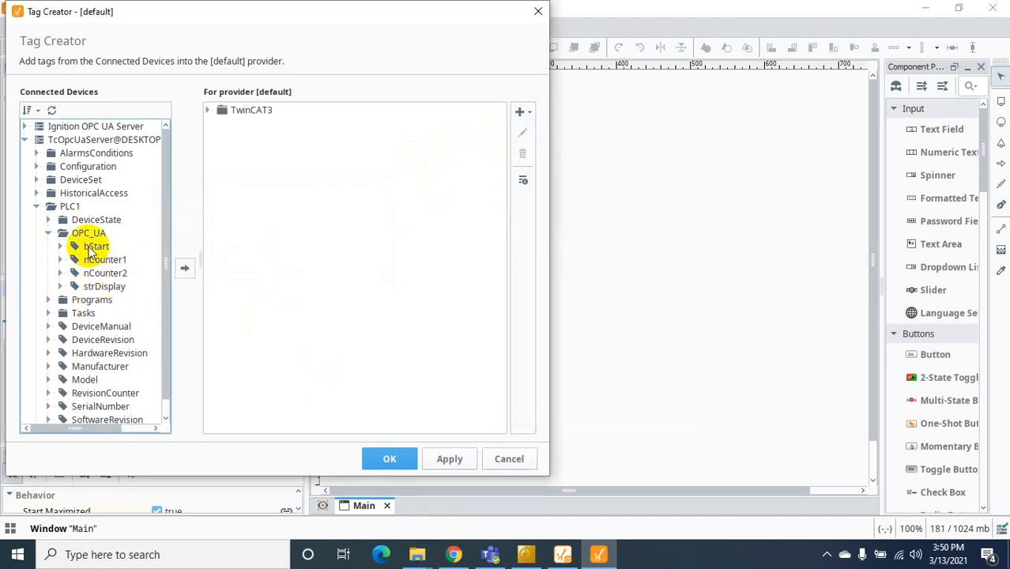
Add the OPC_UA tags into TwinCAT3, delete the stray top-level copy, and apply
click(91, 232)
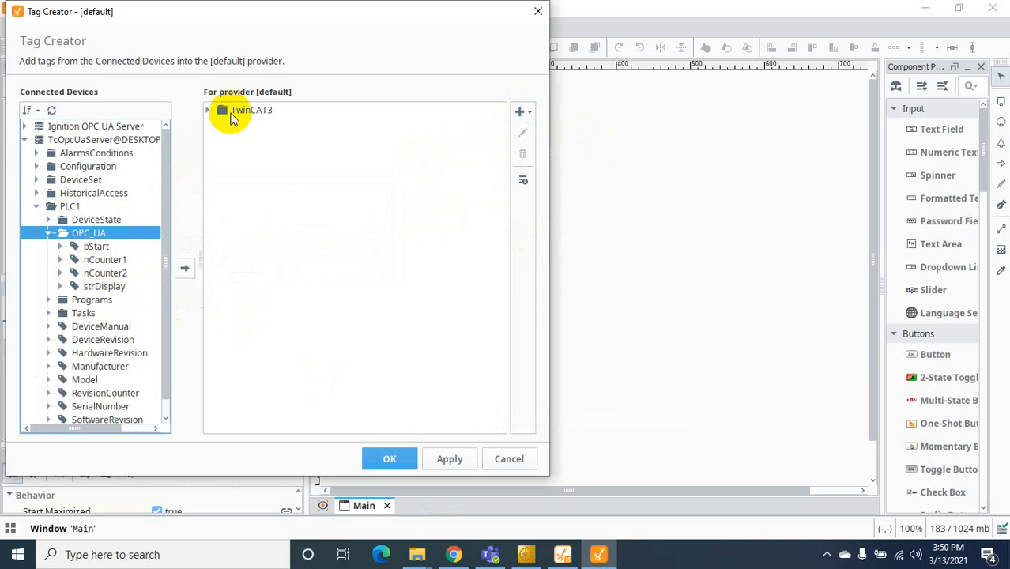
click(185, 271)
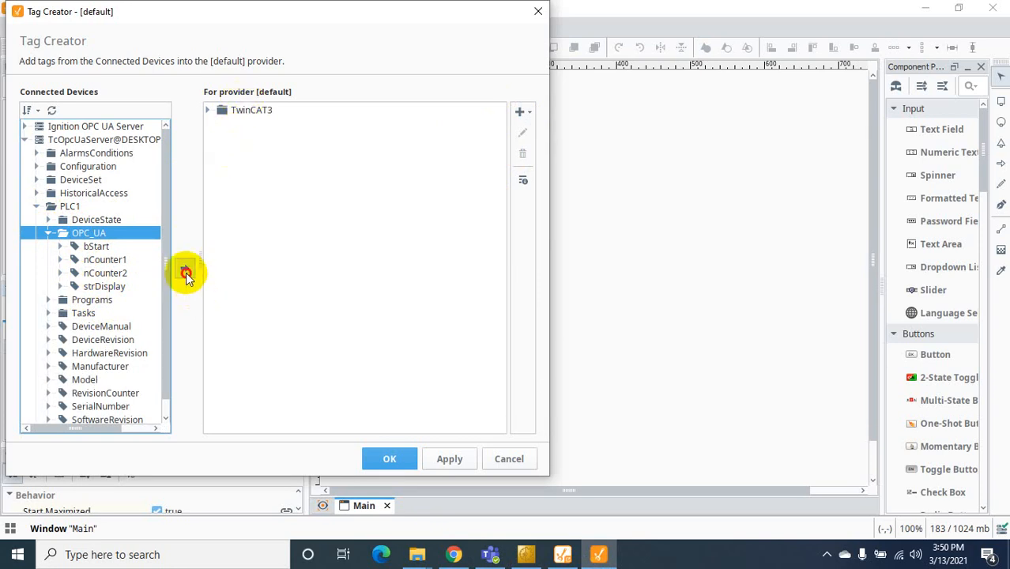
click(240, 126)
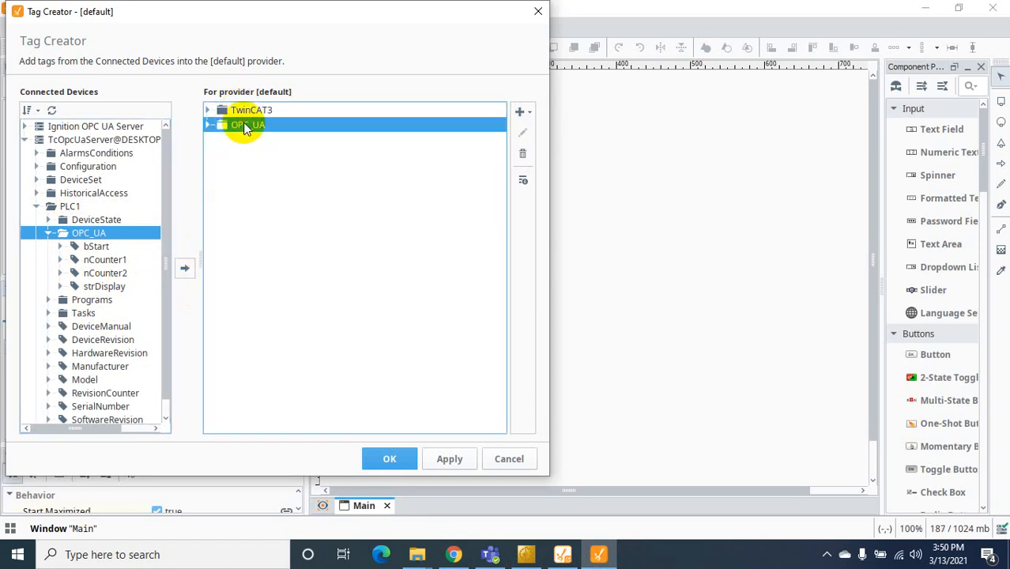
click(522, 154)
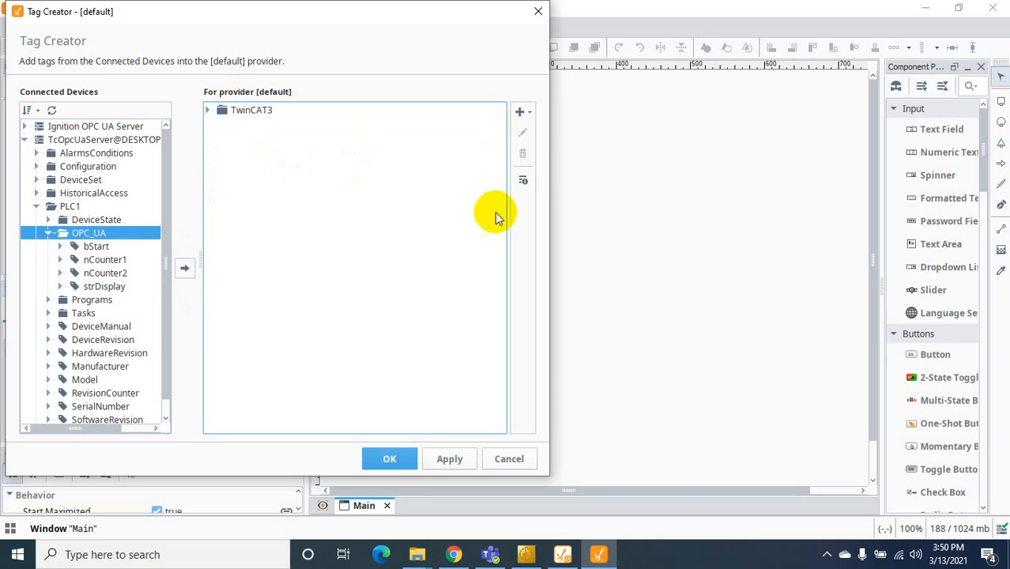
click(259, 115)
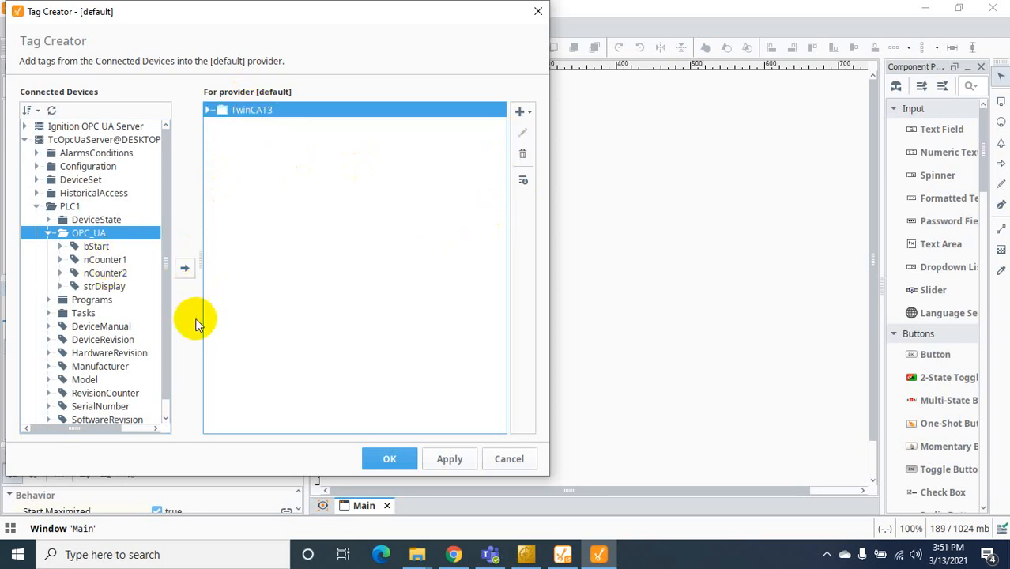
click(207, 110)
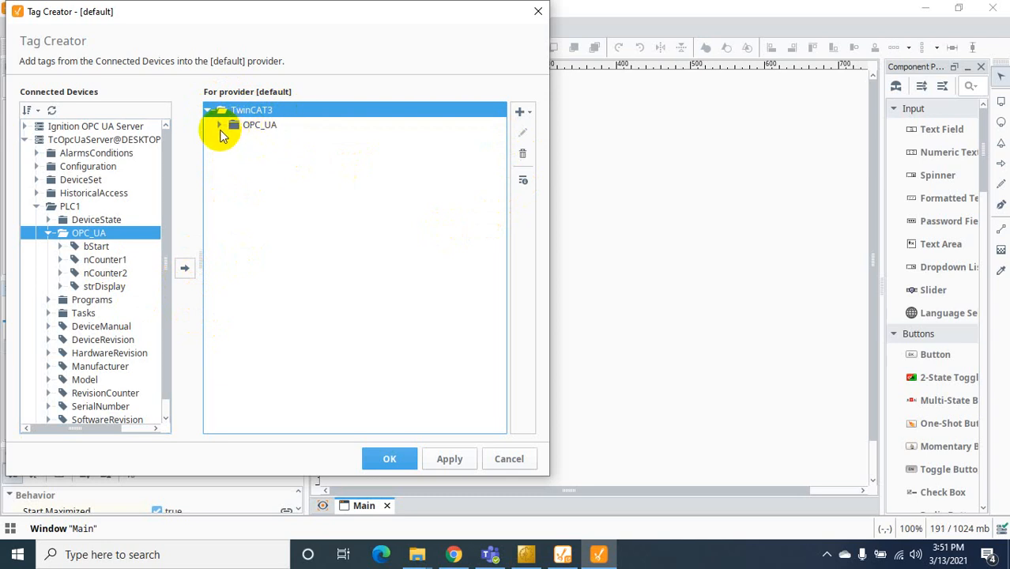
click(220, 125)
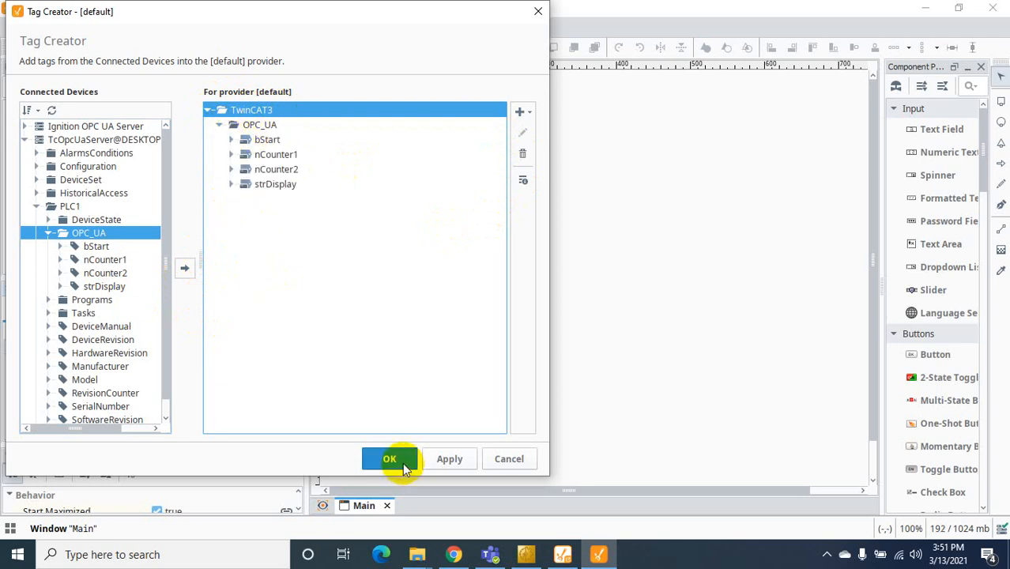
click(440, 462)
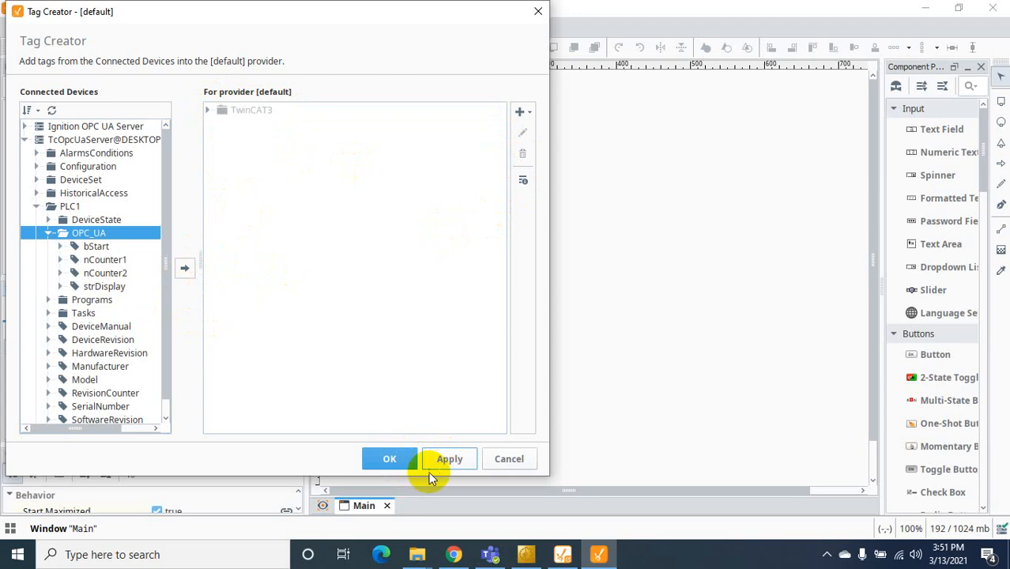
click(389, 459)
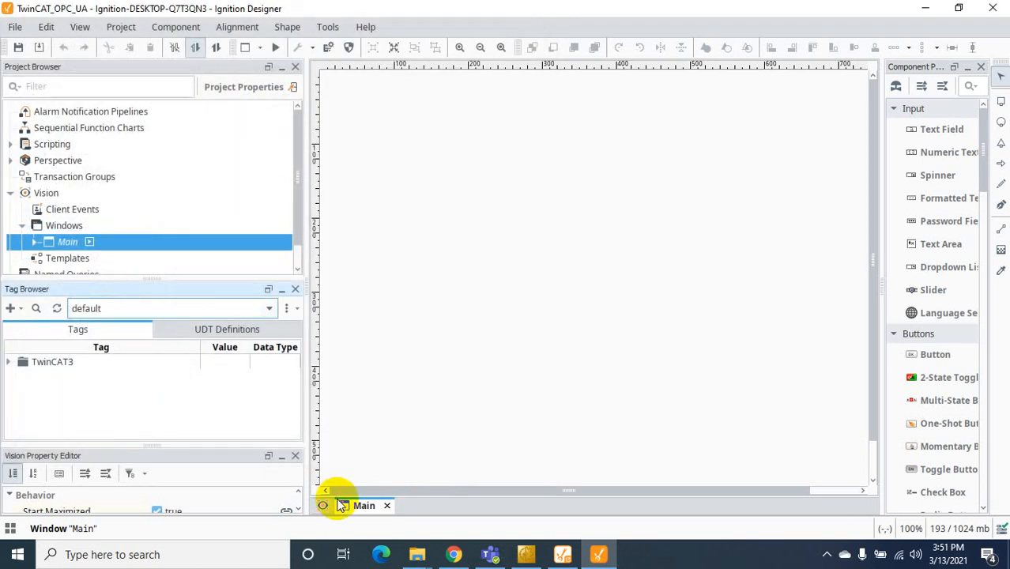
Place bStart on the Main window as a 2-State Toggle near the top left
click(9, 363)
click(22, 377)
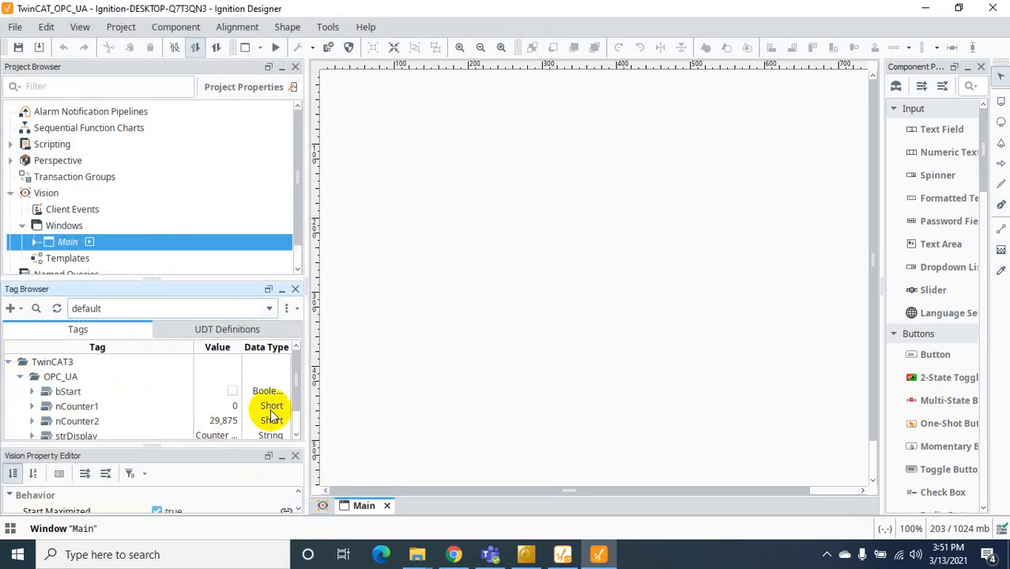
drag(210, 279, 214, 249)
click(68, 361)
drag(69, 363, 413, 150)
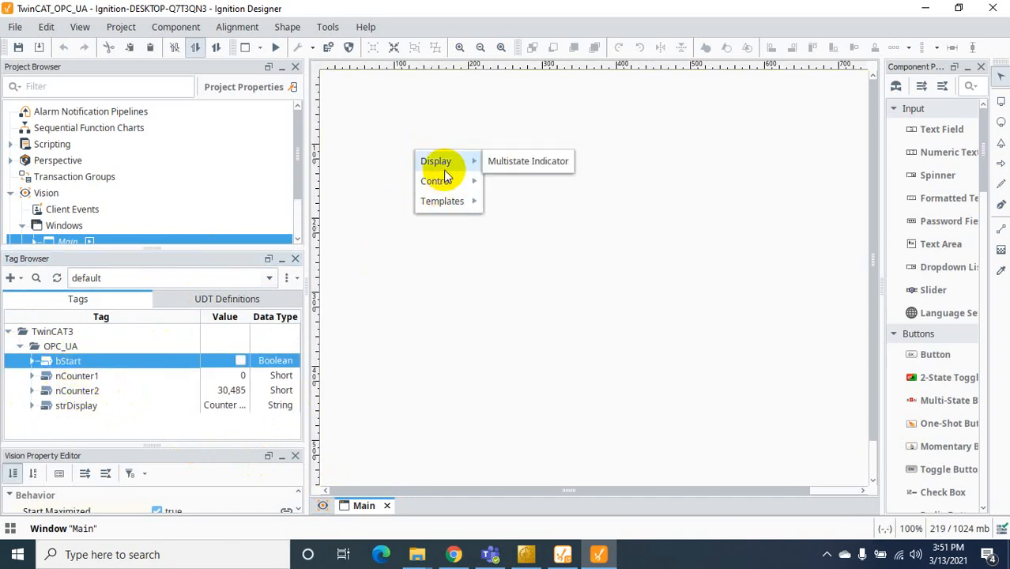
click(543, 198)
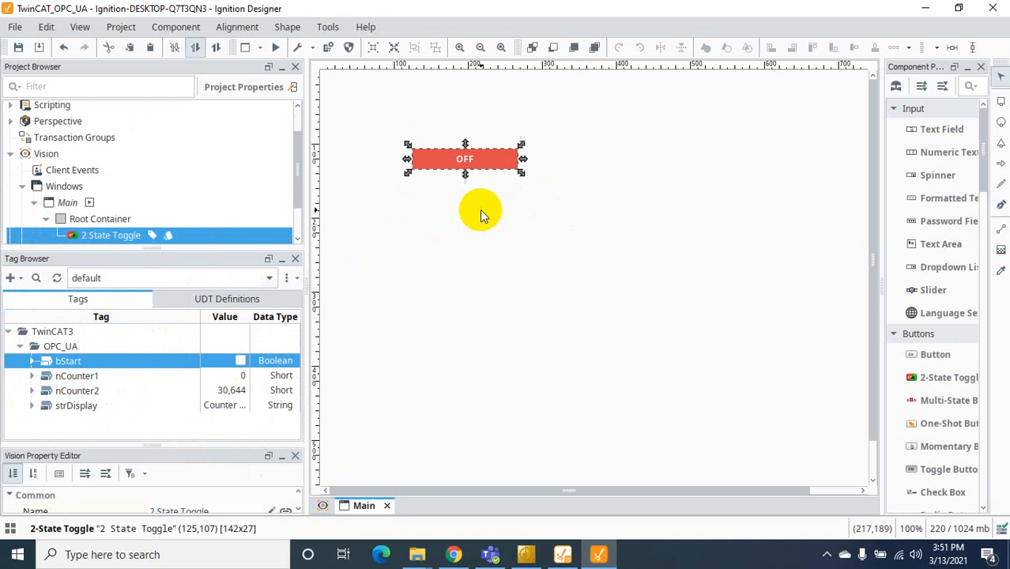
drag(482, 163, 478, 139)
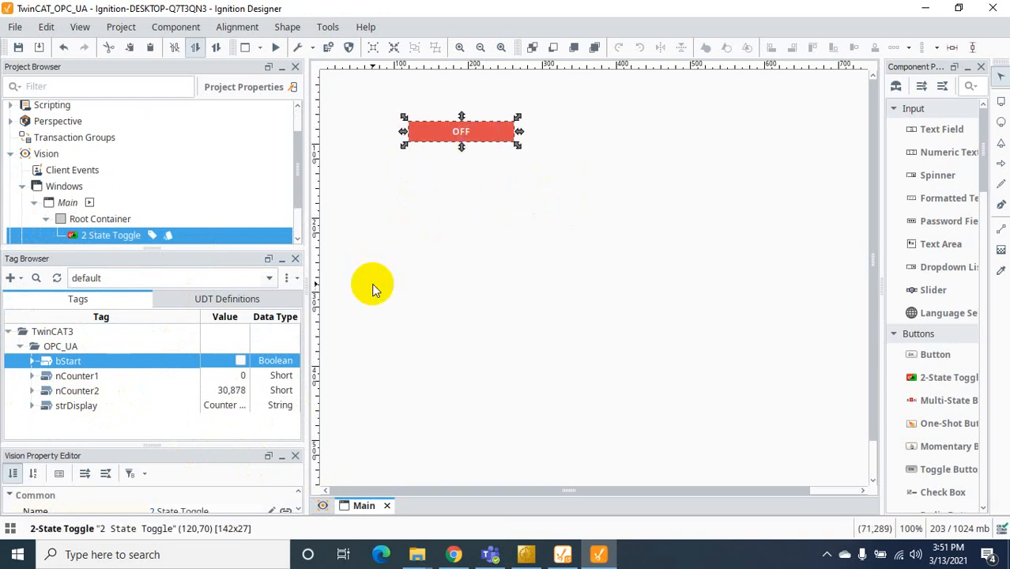
Add an LED Display for nCounter1 under the toggle, widened to match it
click(89, 378)
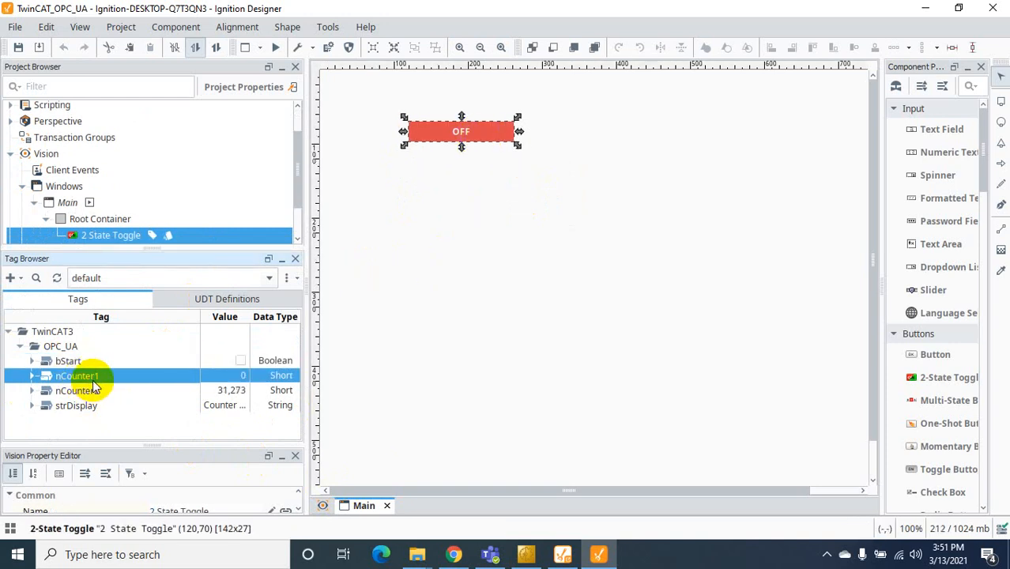
drag(90, 381, 417, 162)
mouse_move(422, 165)
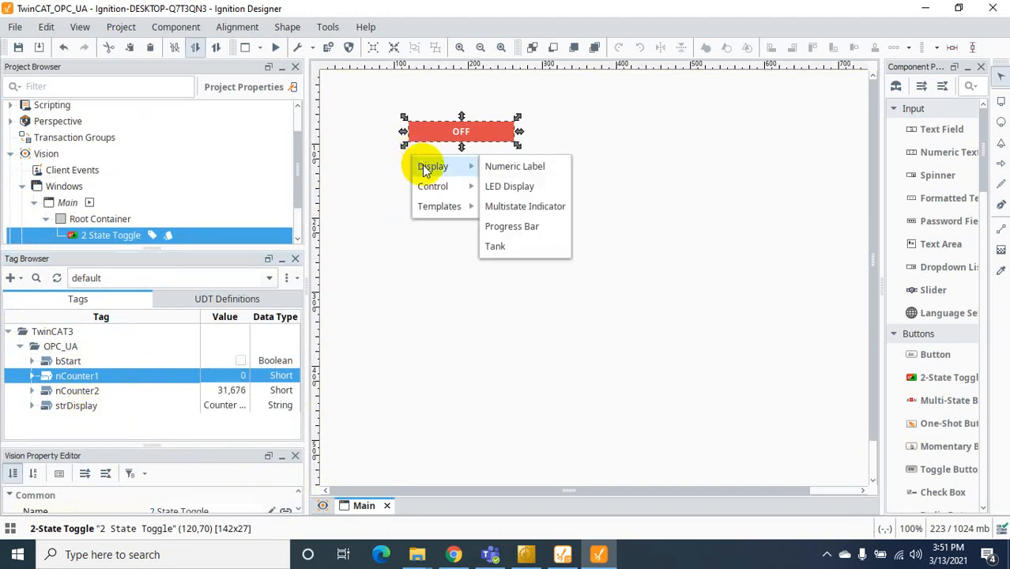
click(484, 186)
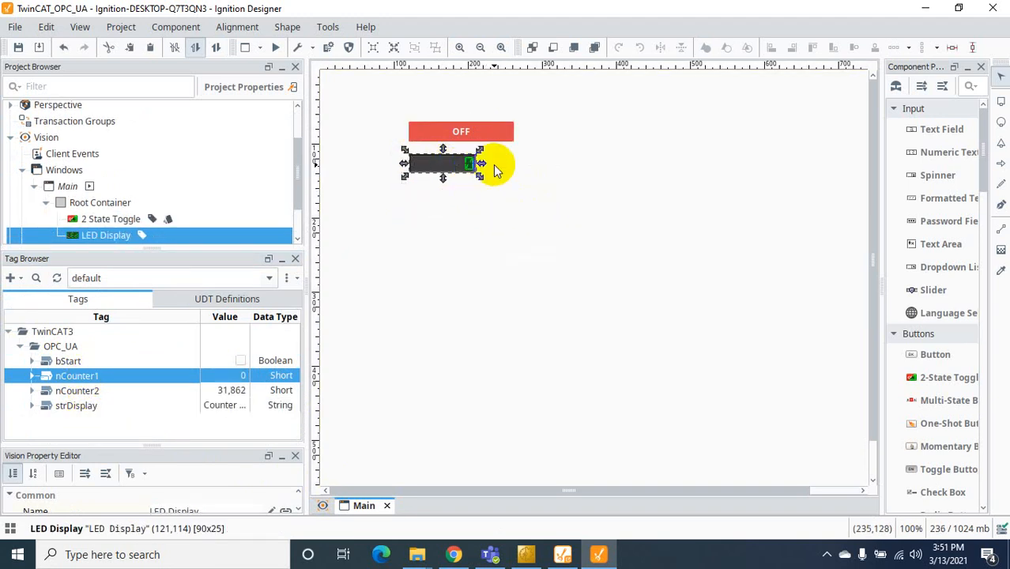
drag(482, 164, 513, 167)
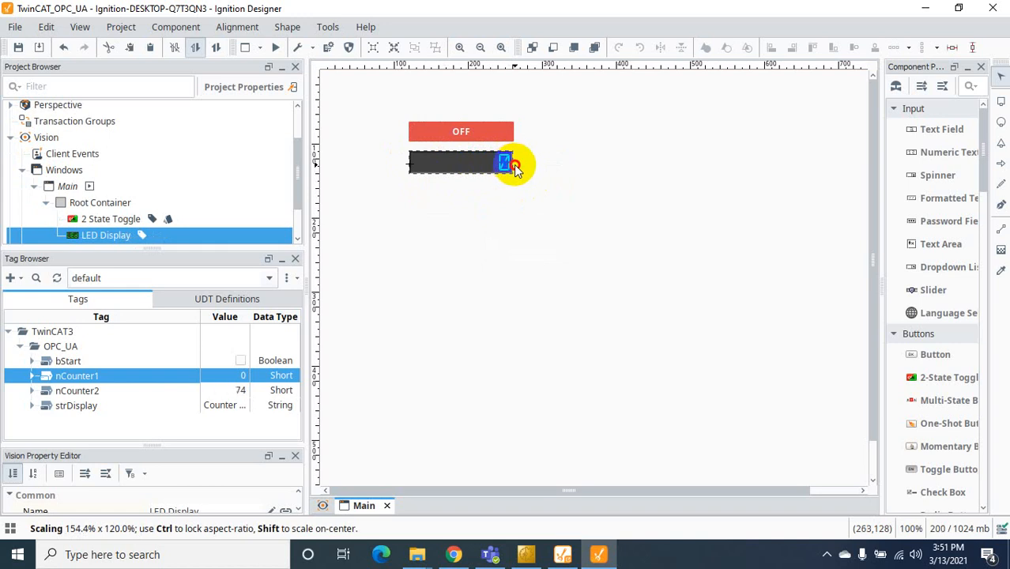
click(451, 254)
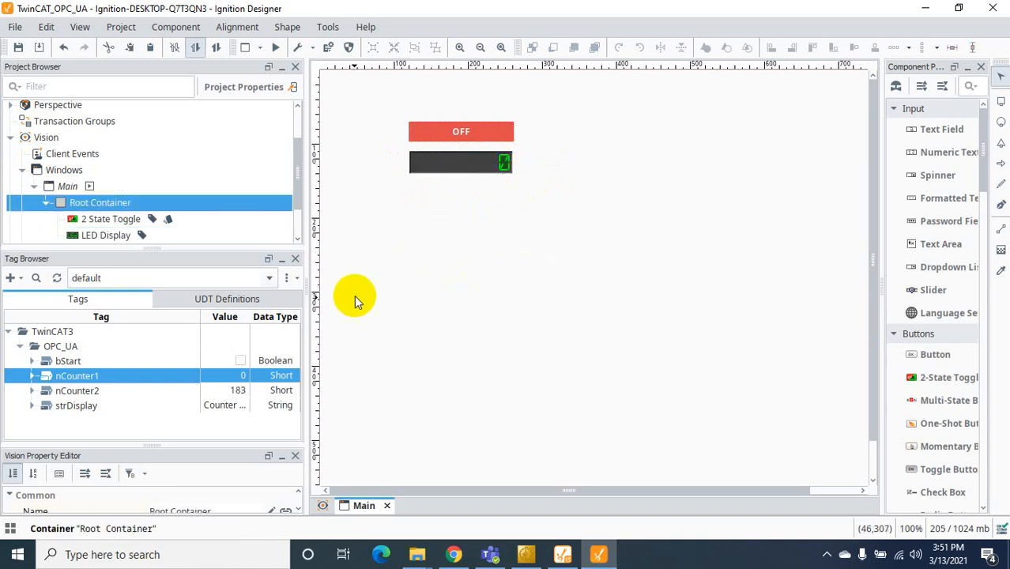
Add a second, taller LED Display bound to nCounter2
click(86, 393)
drag(86, 393, 518, 191)
mouse_move(441, 206)
click(505, 225)
drag(462, 203, 463, 218)
click(473, 271)
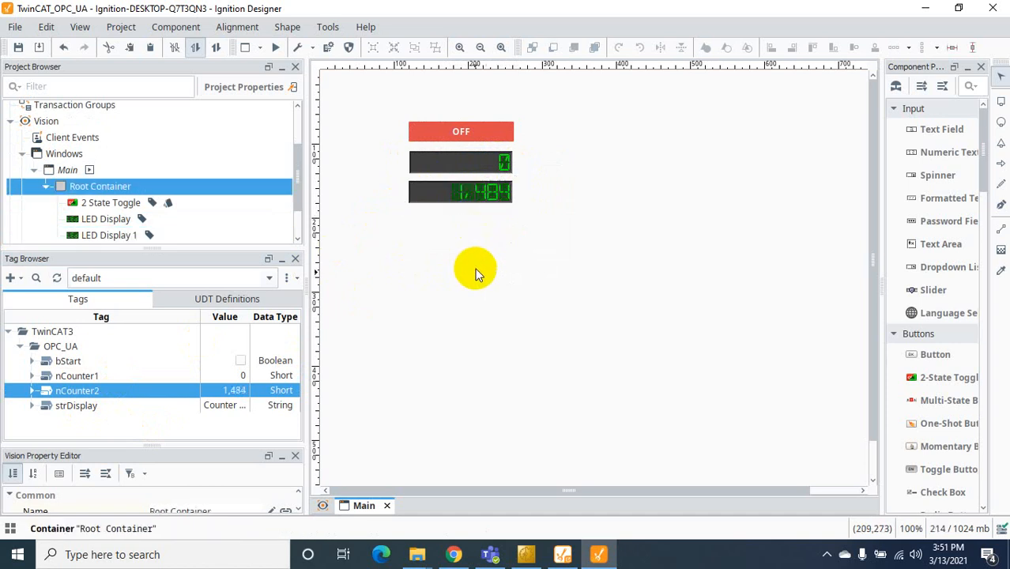
Add a Label bound to strDisplay and move it up slightly
drag(76, 405, 458, 229)
mouse_move(444, 235)
click(502, 237)
click(458, 315)
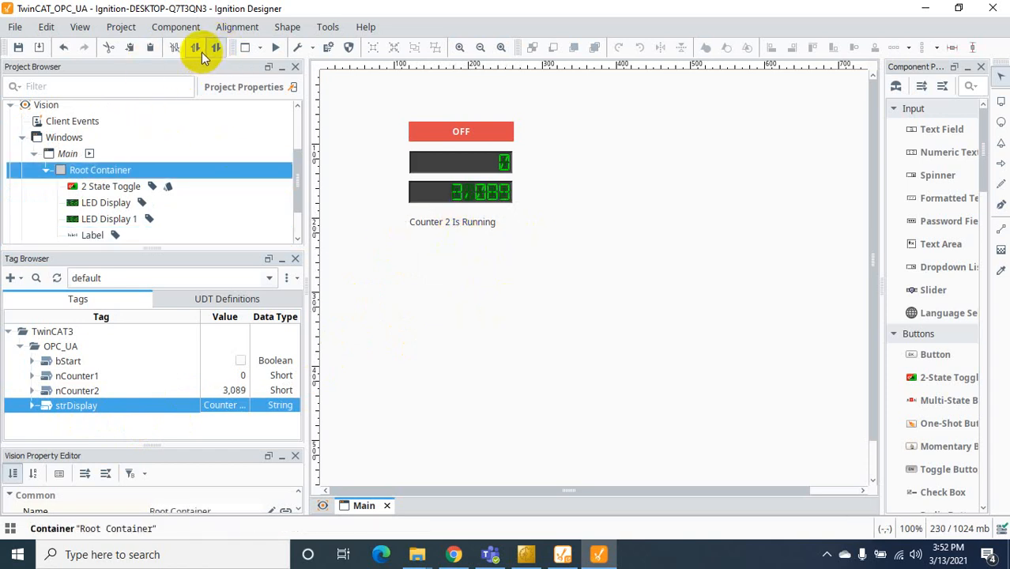
Enable full read/write gateway communication, preview the Main window live, and switch bStart ON so nCounter1 counts
click(178, 28)
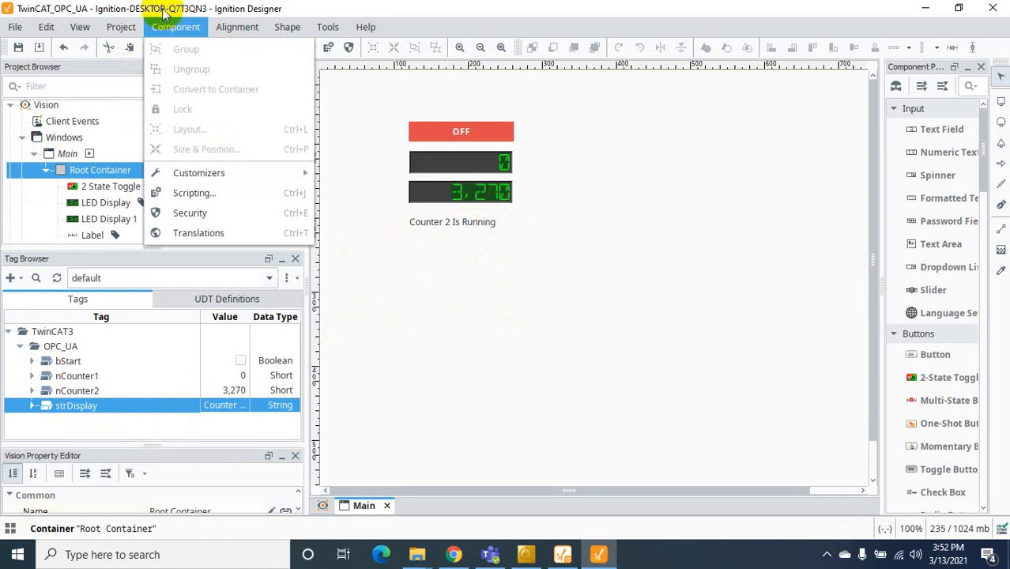
click(176, 26)
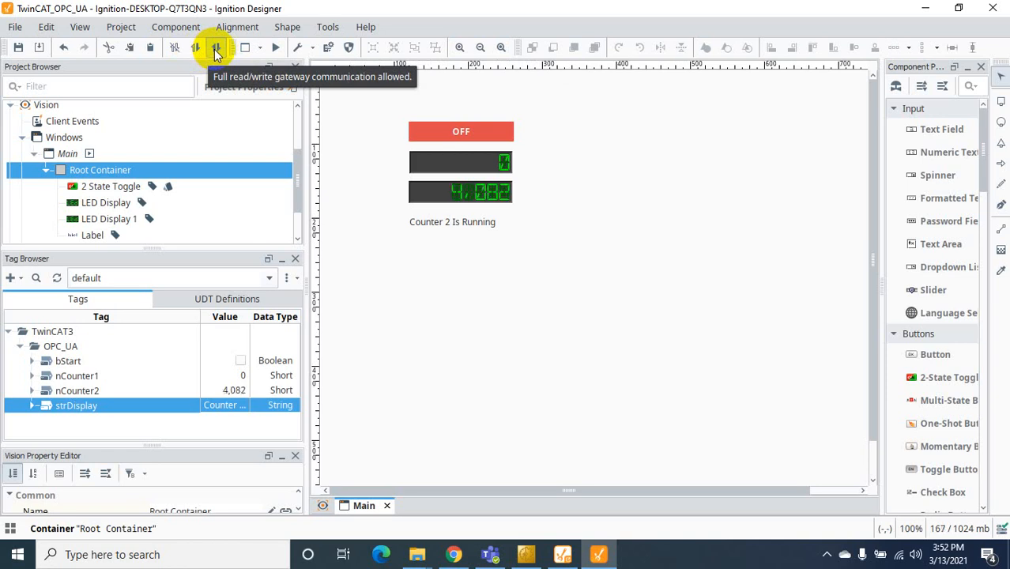
click(214, 49)
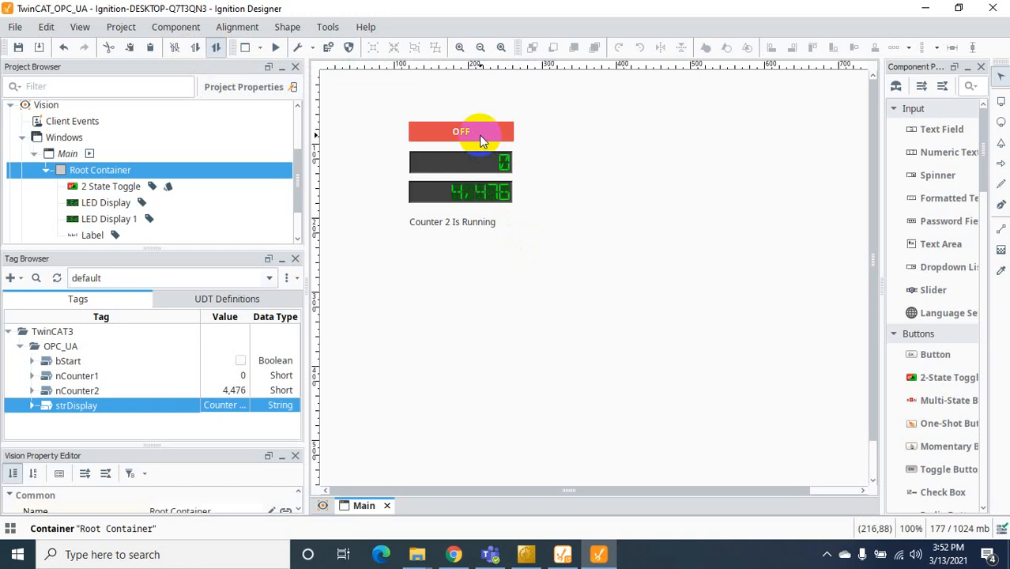
click(275, 47)
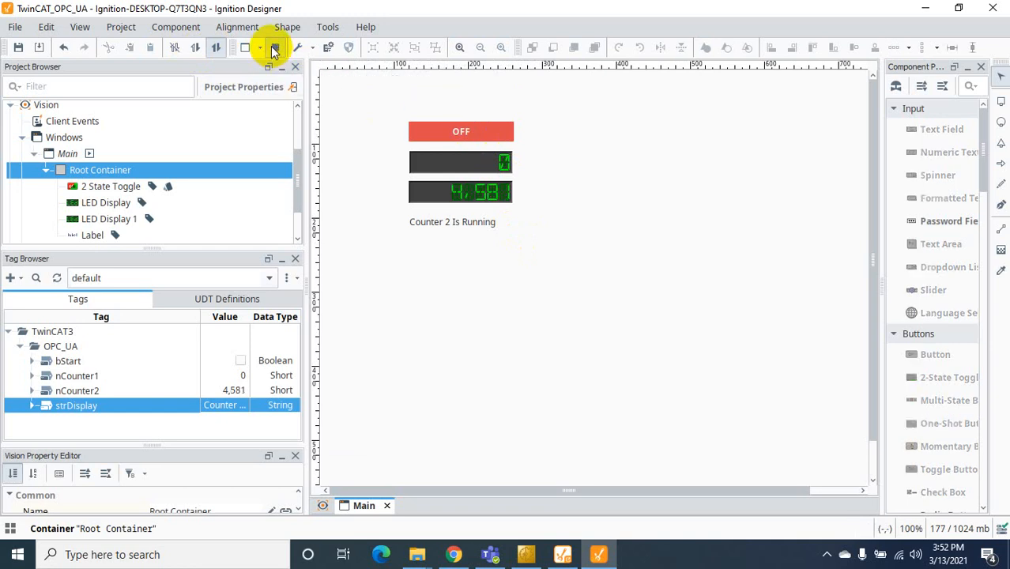
click(471, 133)
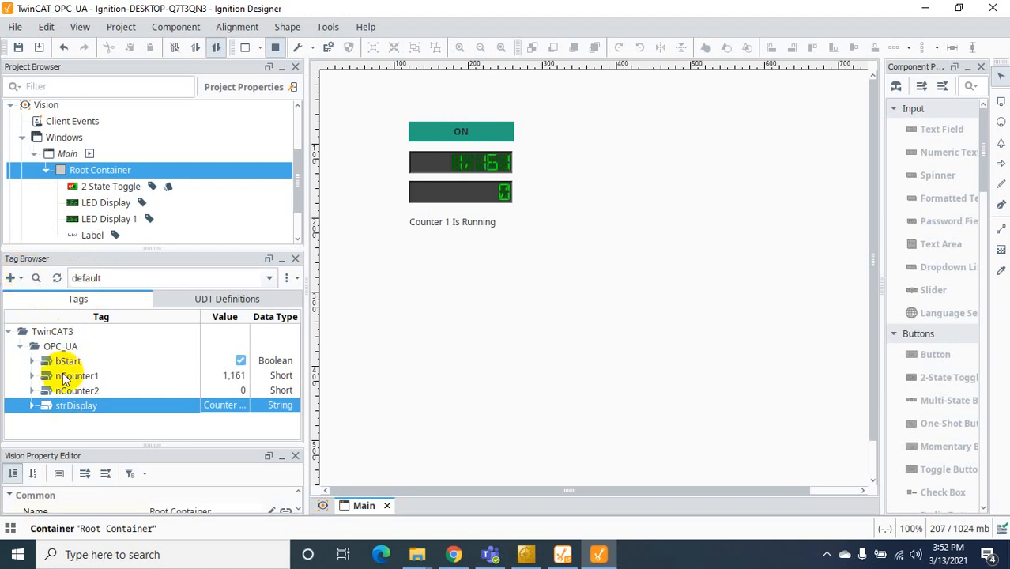
click(288, 279)
click(302, 297)
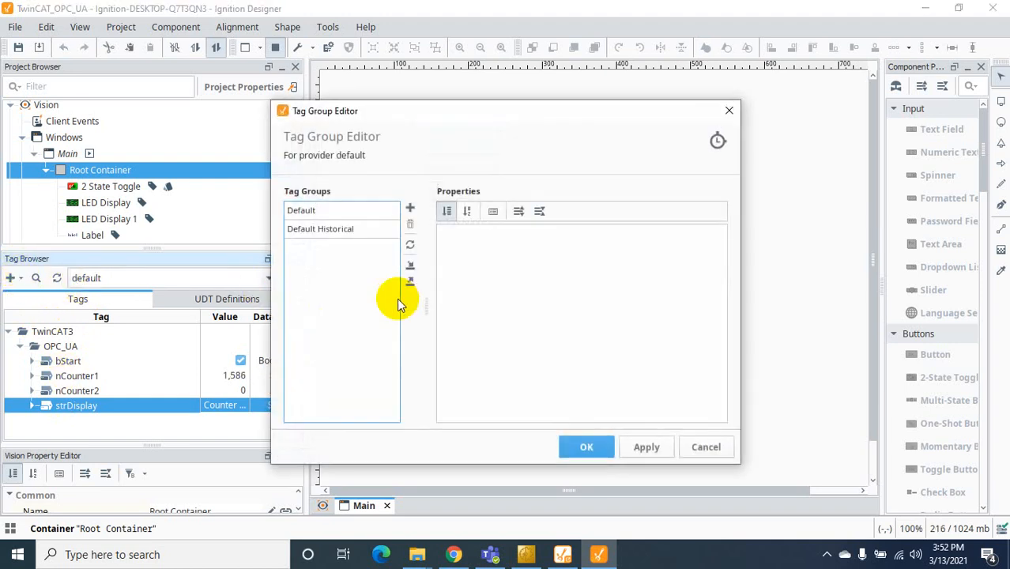
click(315, 210)
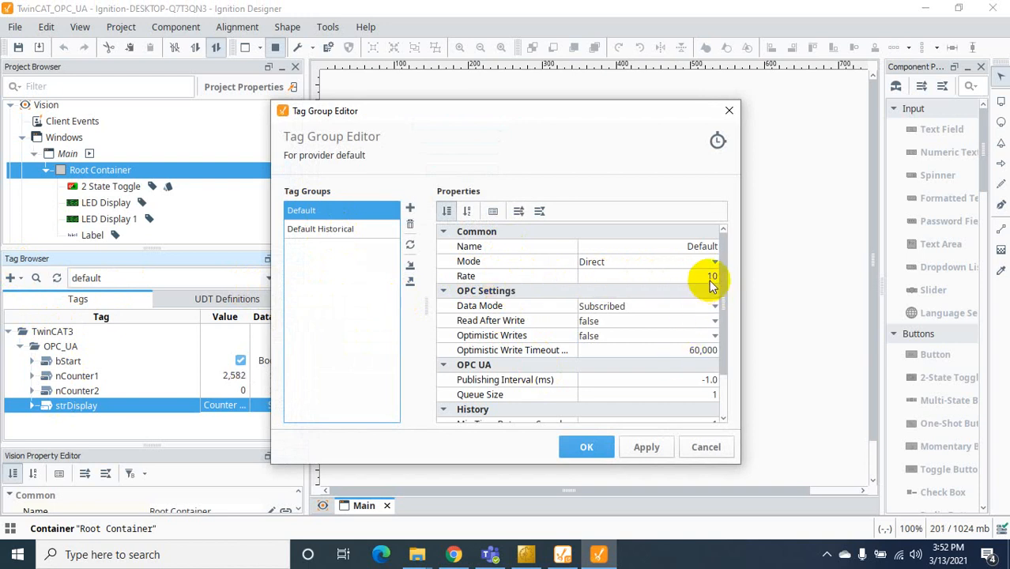
click(598, 451)
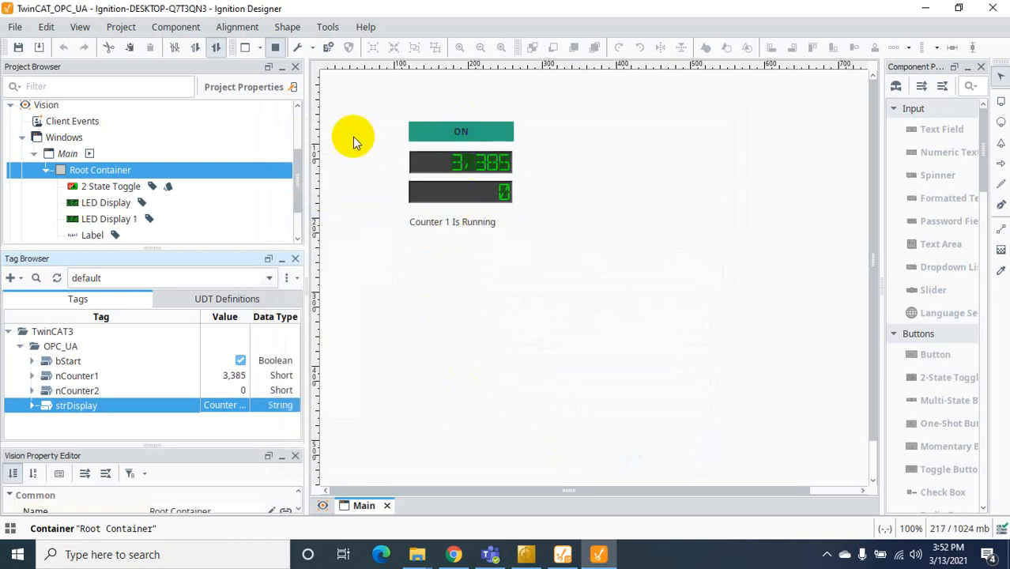
Save the project and launch it as a full-screen Vision client
click(21, 48)
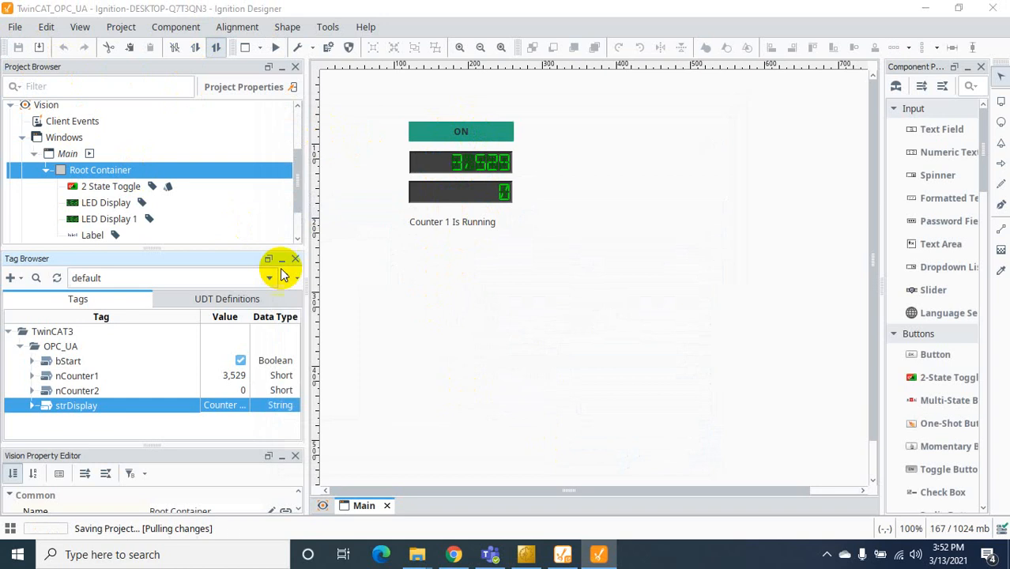
click(325, 28)
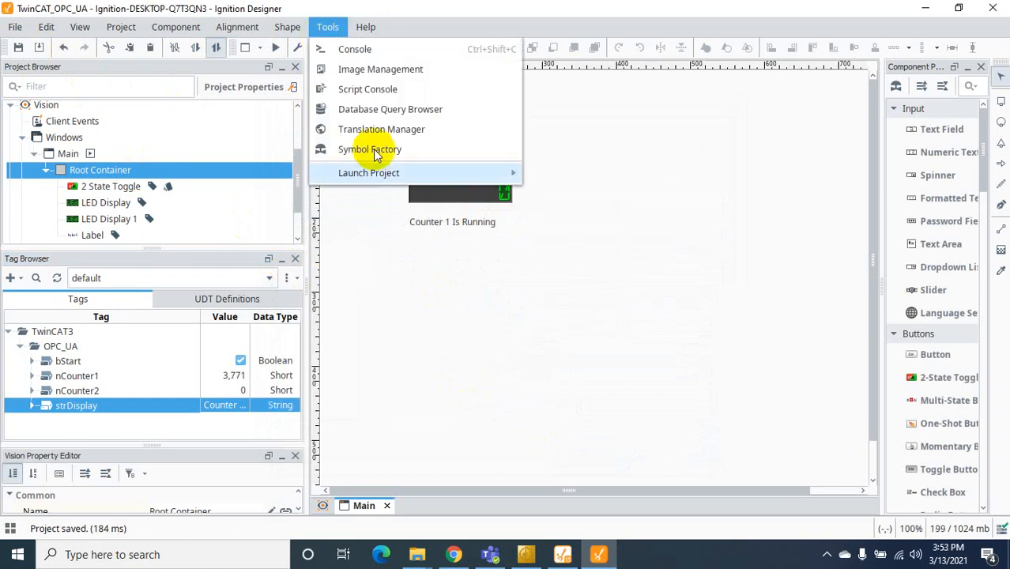
mouse_move(412, 173)
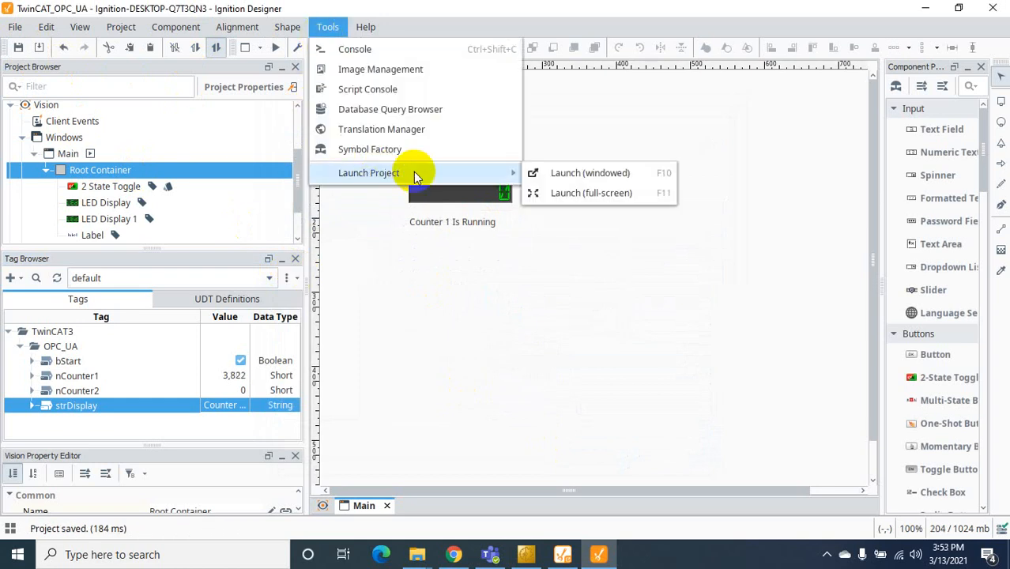
click(595, 192)
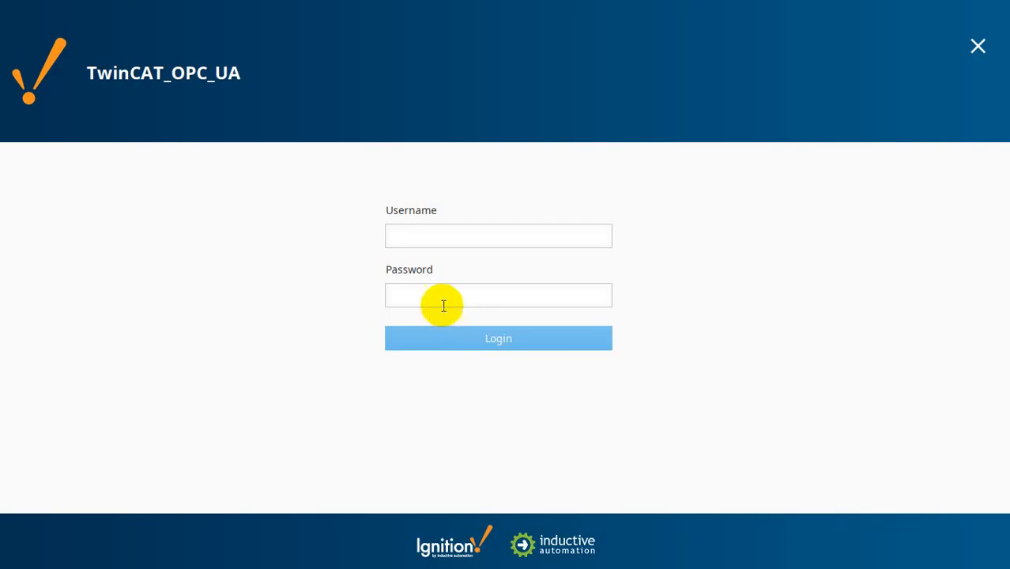
Log in with the user's username and password to open the live TwinCAT_OPC_UA window
click(429, 241)
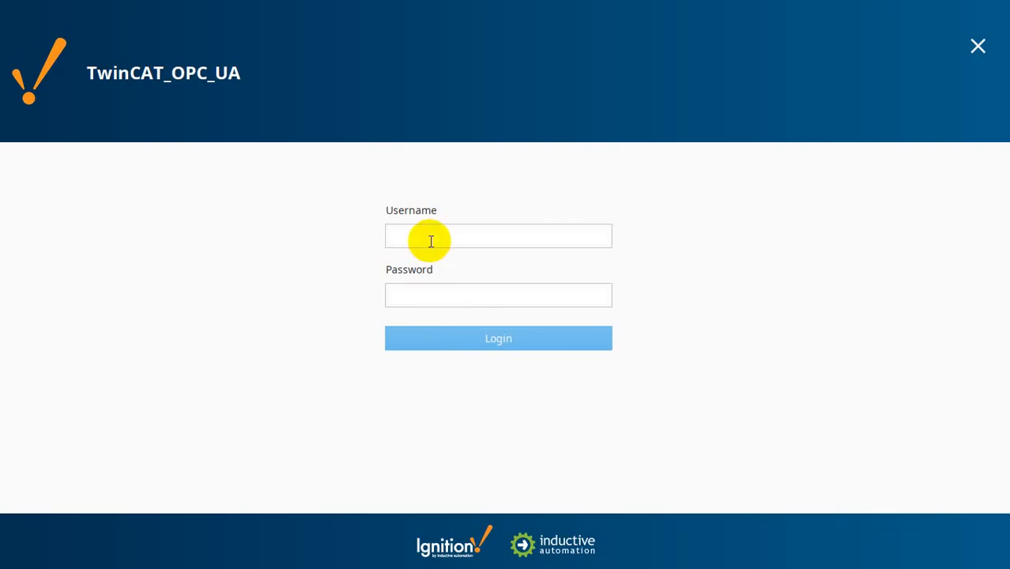
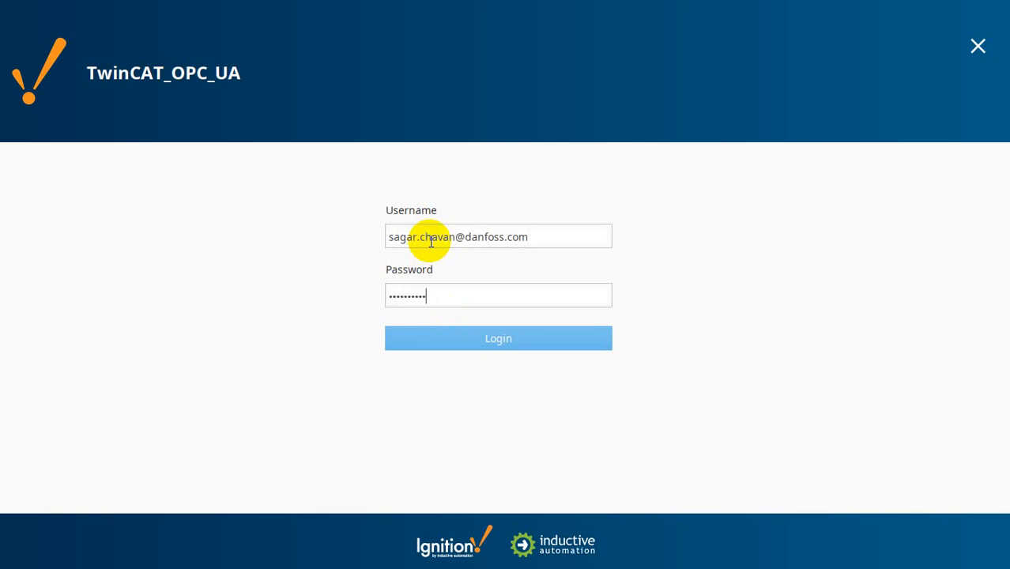
key(Return)
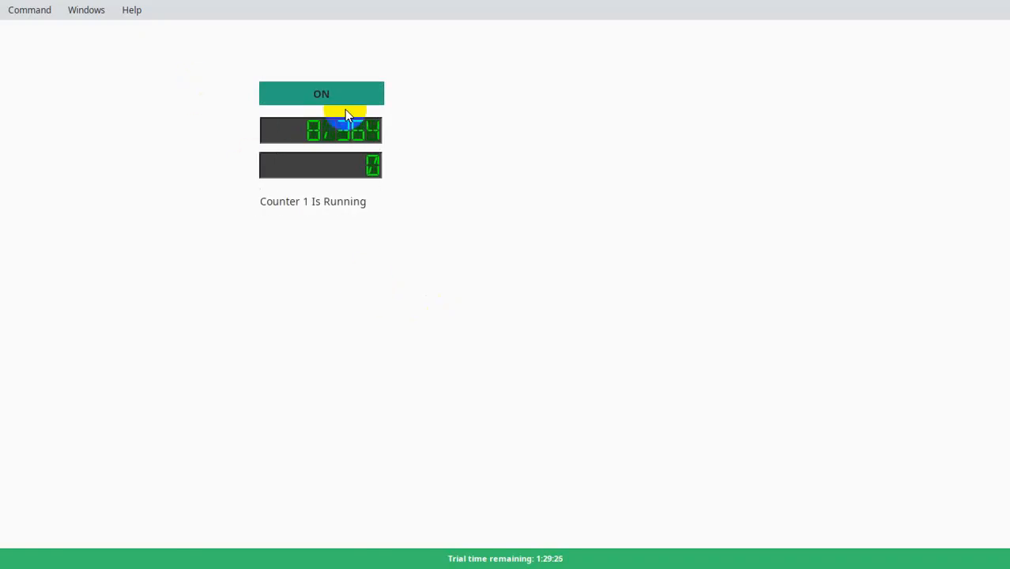
Toggle OFF to run Counter 2, then back ON, checking the live PLC values in TwinCAT
click(919, 7)
click(345, 92)
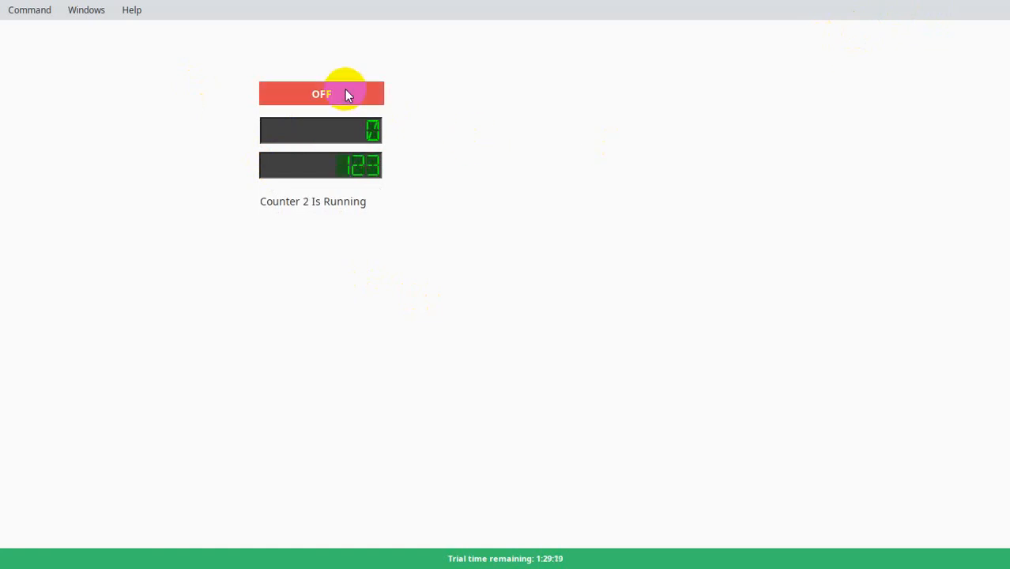
key(alt+Tab)
key(alt+Tab)
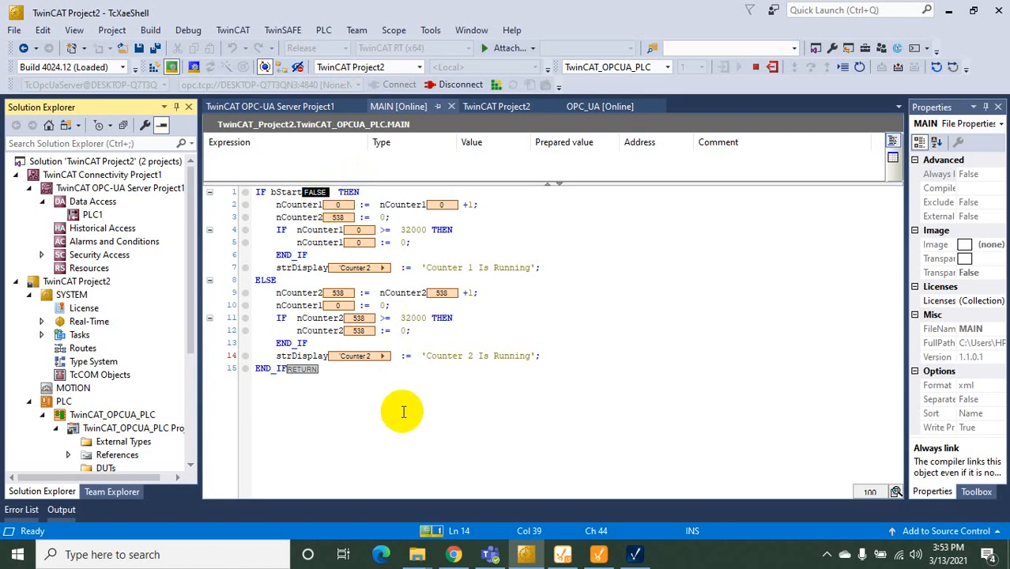
click(656, 559)
click(339, 100)
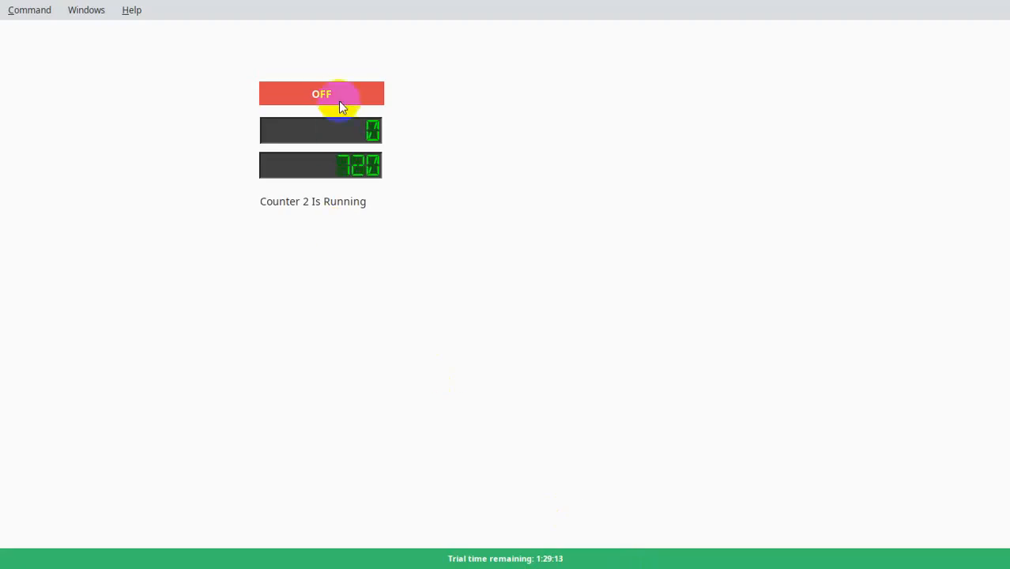
key(alt+Tab)
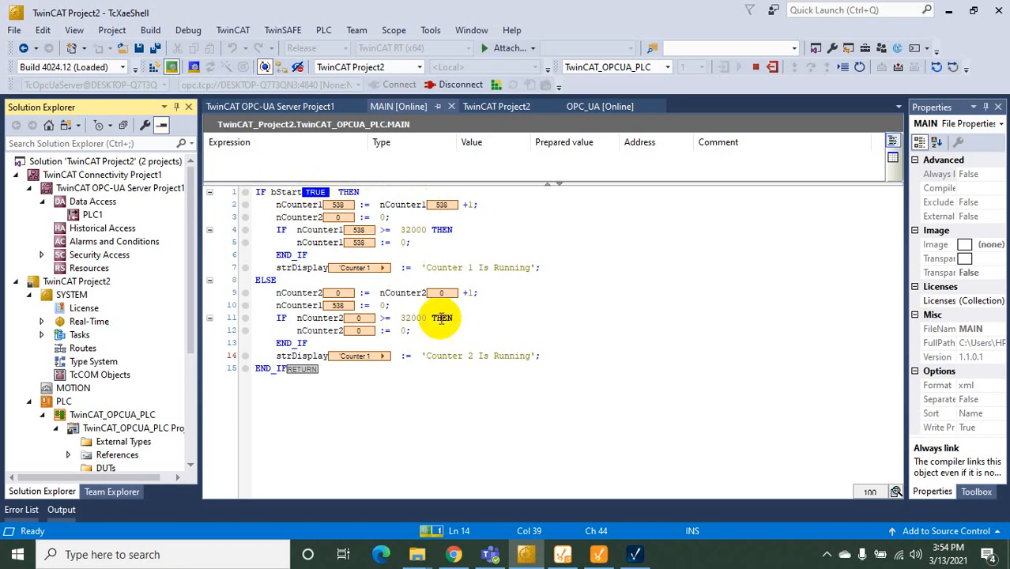
key(alt+Tab)
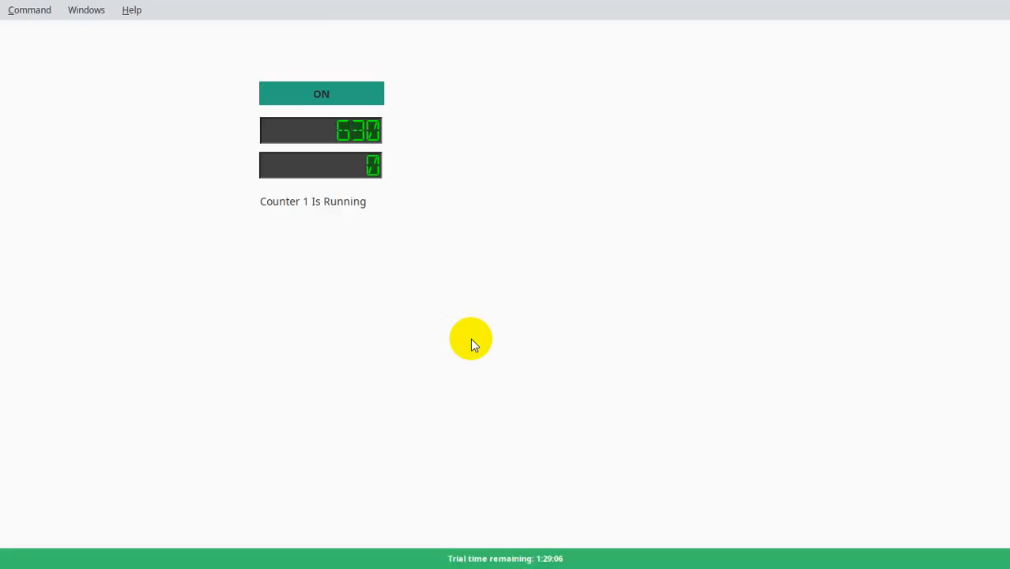
Switch OFF again to watch nCounter2 count in TwinCAT, turn it back ON, and exit the client
click(317, 101)
key(alt+Tab)
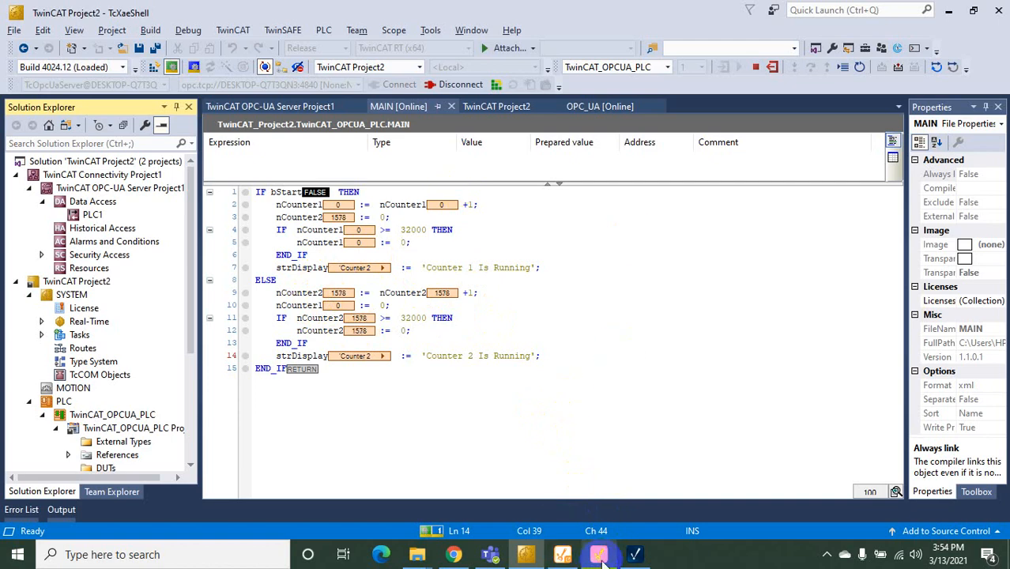
click(642, 554)
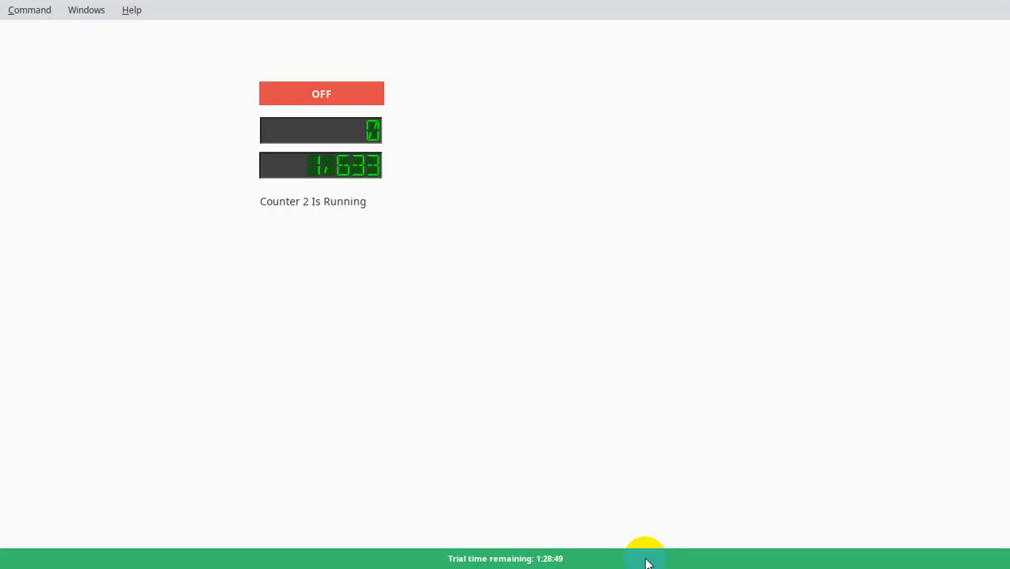
click(357, 94)
click(46, 16)
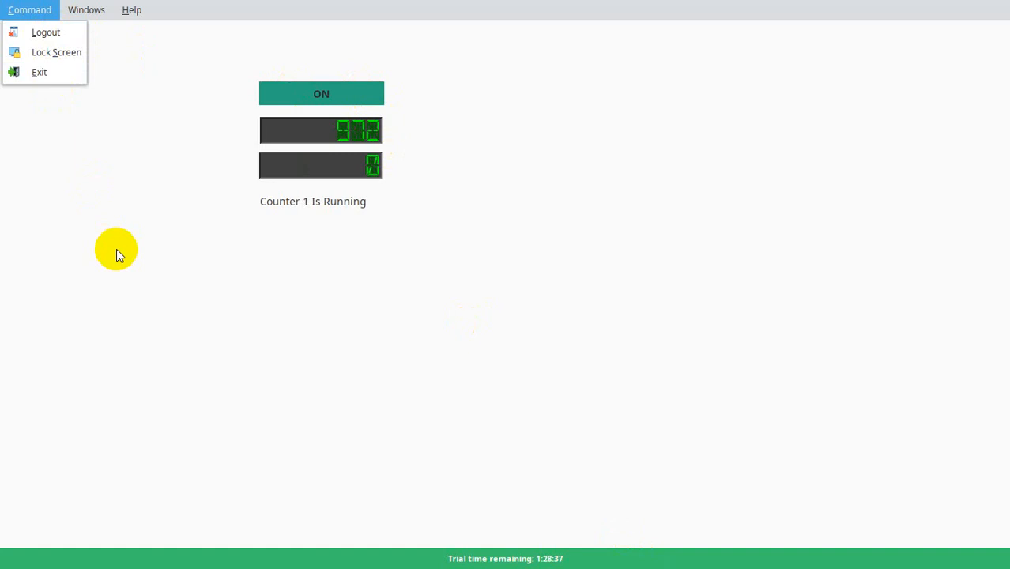
click(35, 72)
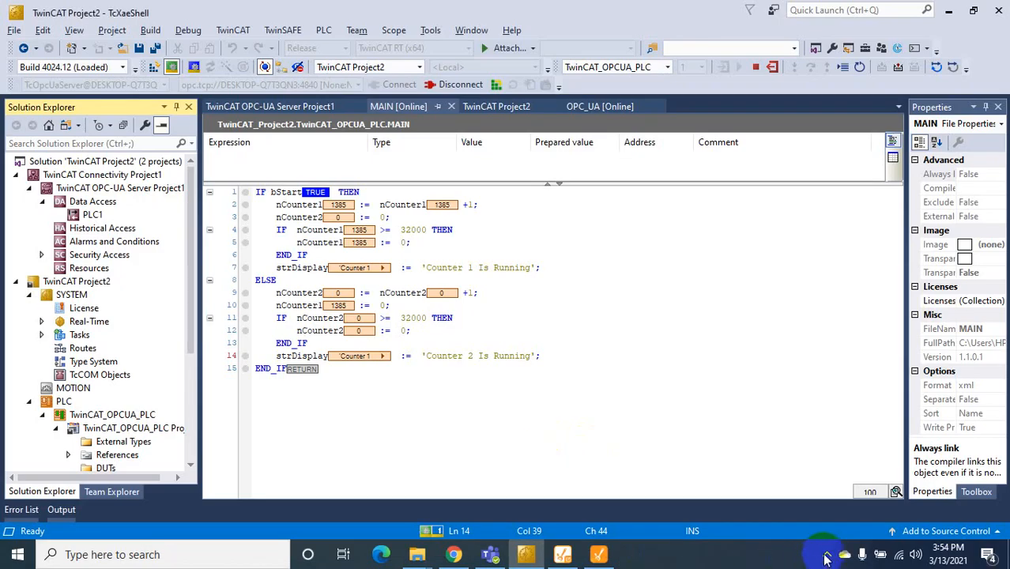